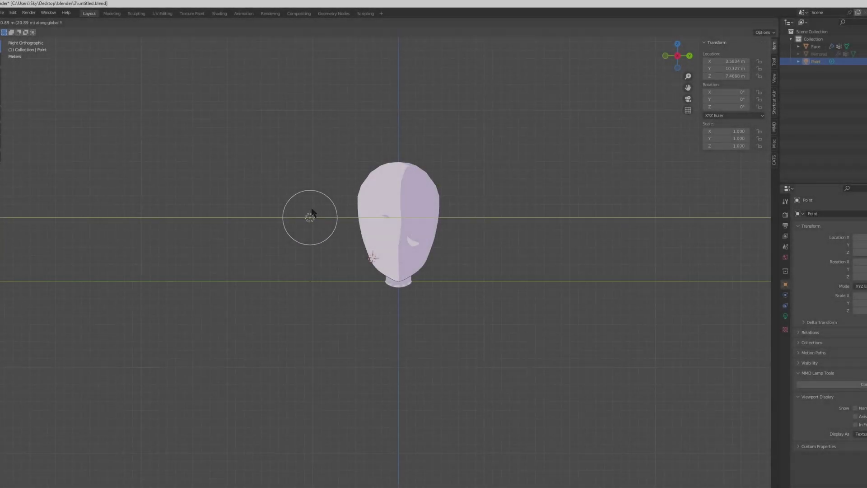
Examine the head mesh and its face shading from several angles, in and out of edit mode
mouse_move(479, 293)
middle_down()
mouse_move(487, 296)
mouse_move(452, 298)
mouse_move(501, 284)
mouse_move(529, 296)
mouse_move(469, 304)
mouse_move(511, 285)
mouse_move(585, 287)
mouse_move(520, 300)
mouse_move(489, 295)
middle_up()
scroll(504, 203, up, 2)
middle_drag(502, 203, 467, 201)
click(468, 201)
key(Tab)
middle_drag(472, 248, 542, 262)
click(681, 56)
key(Tab)
scroll(552, 291, down, 2)
click(552, 293)
middle_drag(553, 293, 490, 298)
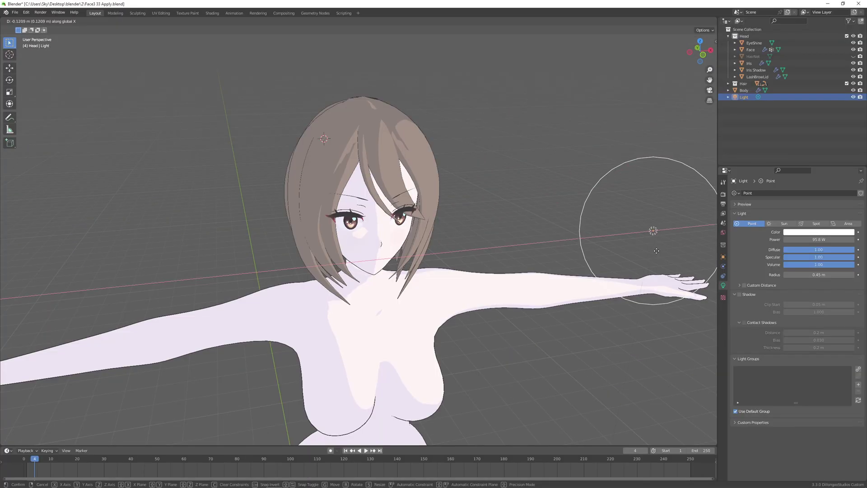
Move the point light about 2.84 m in the negative X direction to the character's other side
key(g)
key(x)
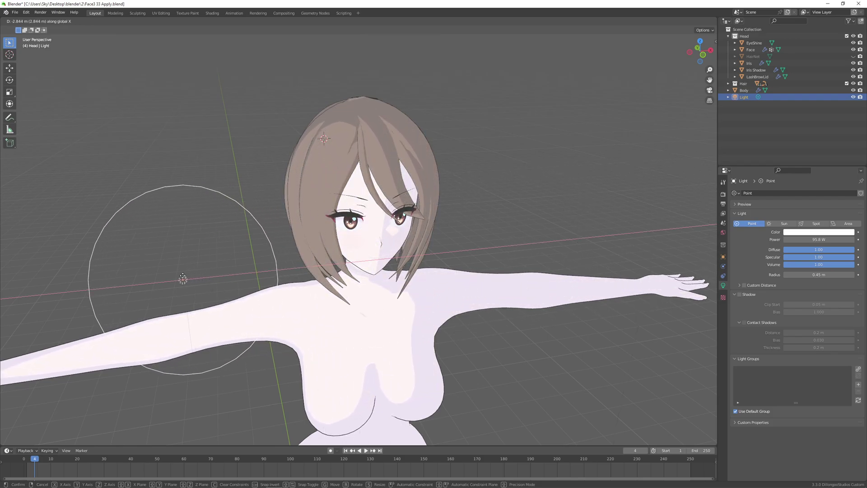
click(183, 280)
scroll(378, 270, down, 4)
middle_drag(378, 270, 416, 277)
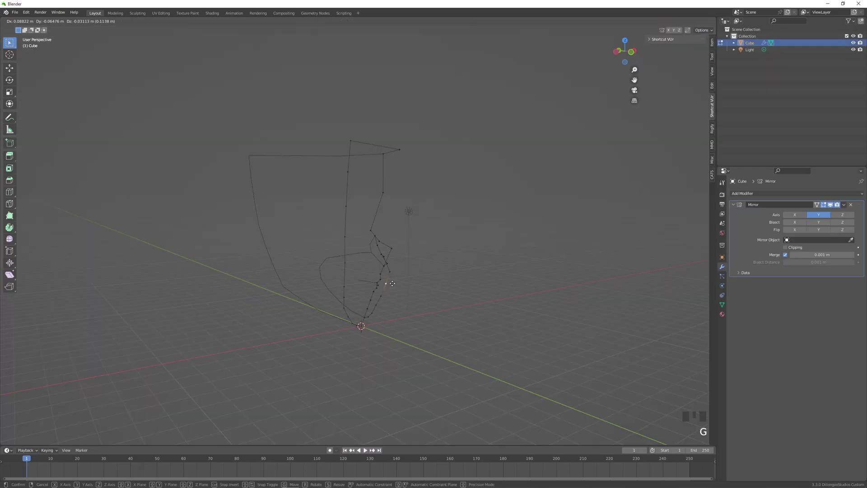
Duplicate a vertex of the face outline in a side view and place the copy beside it
middle_drag(337, 216, 371, 268)
click(632, 51)
scroll(337, 216, up, 2)
middle_drag(371, 268, 384, 275)
click(636, 52)
click(636, 52)
click(636, 52)
click(636, 52)
click(406, 281)
key(shift+d)
click(380, 262)
Reposition the copied vertex and extrude two connected edges from it
scroll(378, 271, up, 2)
key(g)
click(387, 279)
key(e)
click(352, 252)
key(e)
click(329, 241)
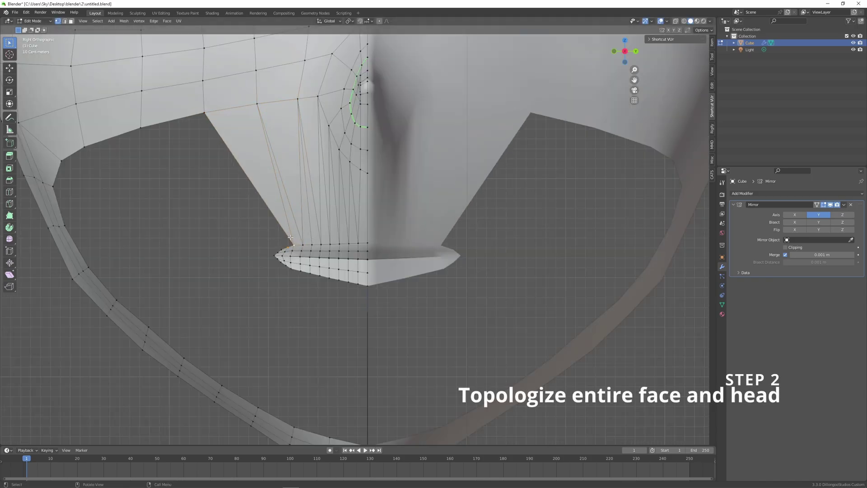
shift+click(146, 133)
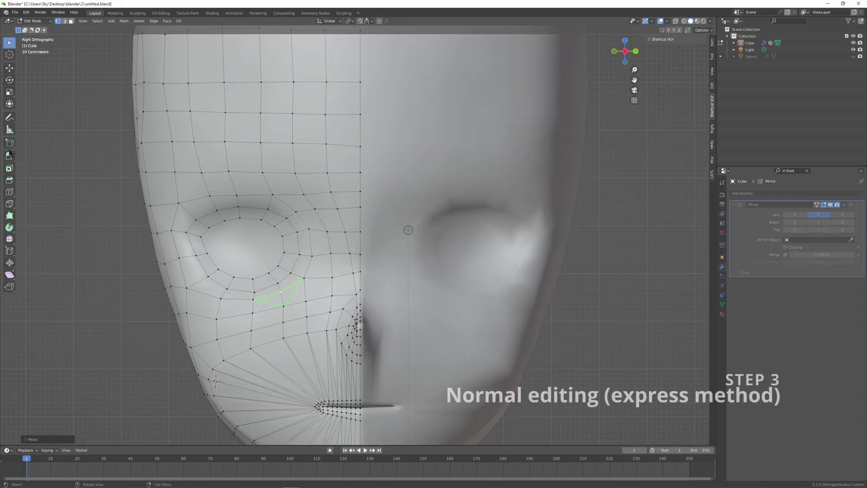
click(9, 204)
click(227, 289)
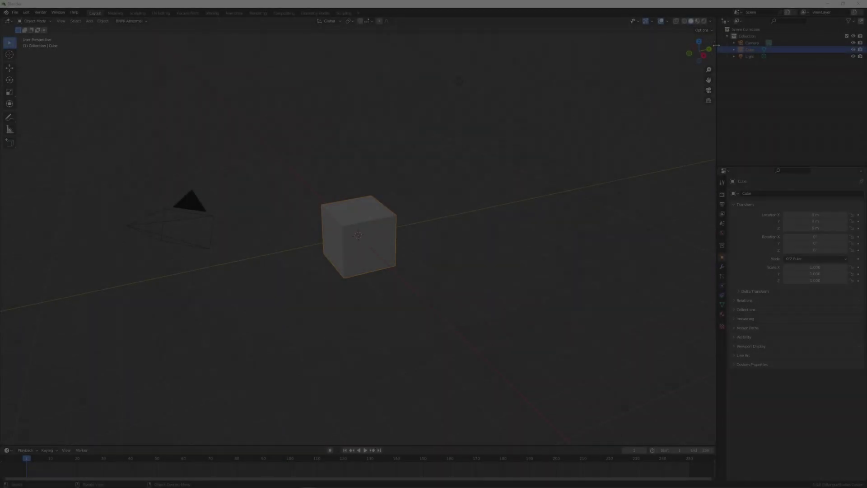
Show the viewport sidebar with its Shortcut VUr section collapsed and deselect the cube
key(n)
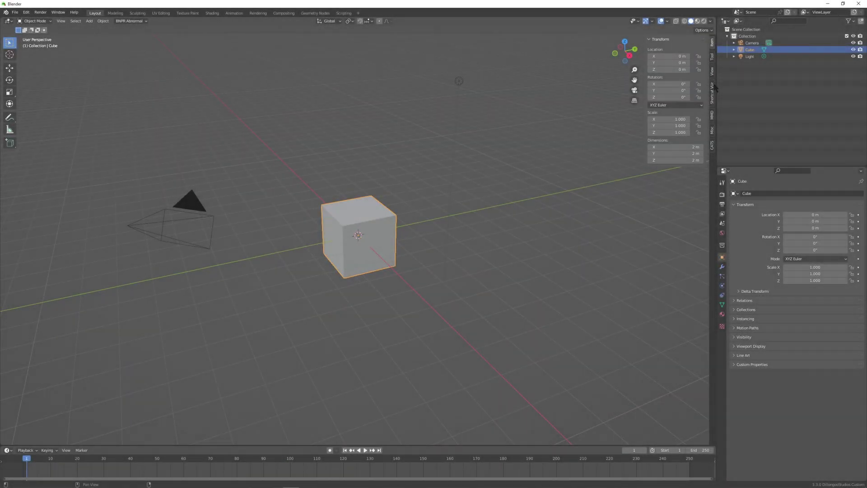
click(713, 93)
click(666, 51)
click(663, 39)
click(478, 107)
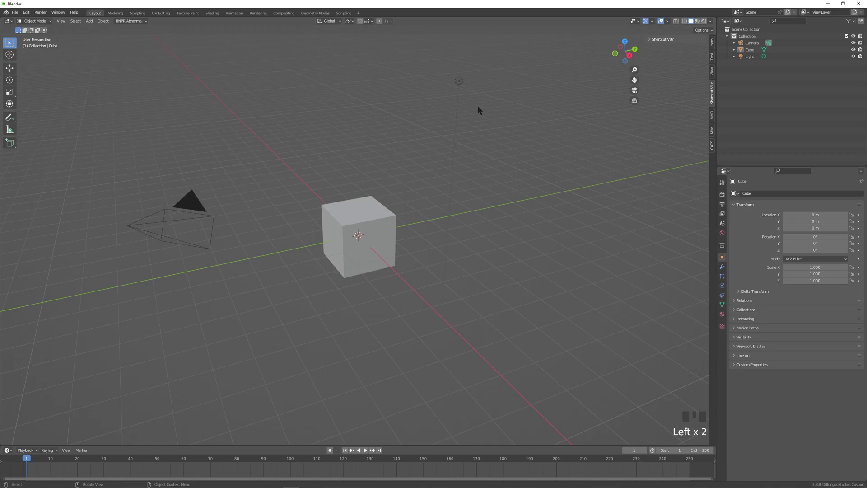
Delete the camera and collapse the cube's vertices into a single vertex at the origin
click(192, 219)
key(Delete)
click(367, 217)
key(m)
click(402, 192)
click(374, 220)
key(Tab)
Add a Mirror modifier to the single-vertex cube, mirroring along the Y axis
scroll(373, 220, up, 3)
click(630, 56)
click(722, 267)
click(768, 193)
click(729, 274)
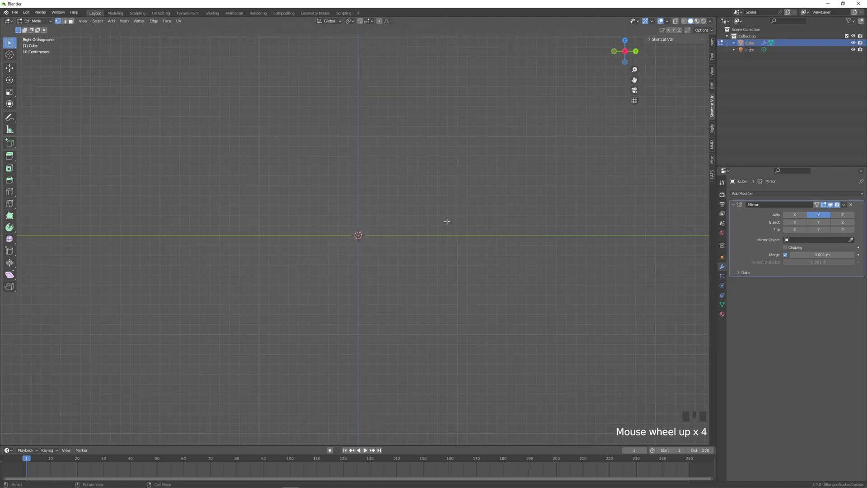
Extrude the origin vertex about 3.57 m diagonally up for the jaw, and again steeply upward for the face's side
scroll(434, 185, down, 10)
scroll(418, 271, up, 3)
shift+middle_drag(418, 271, 329, 312)
key(e)
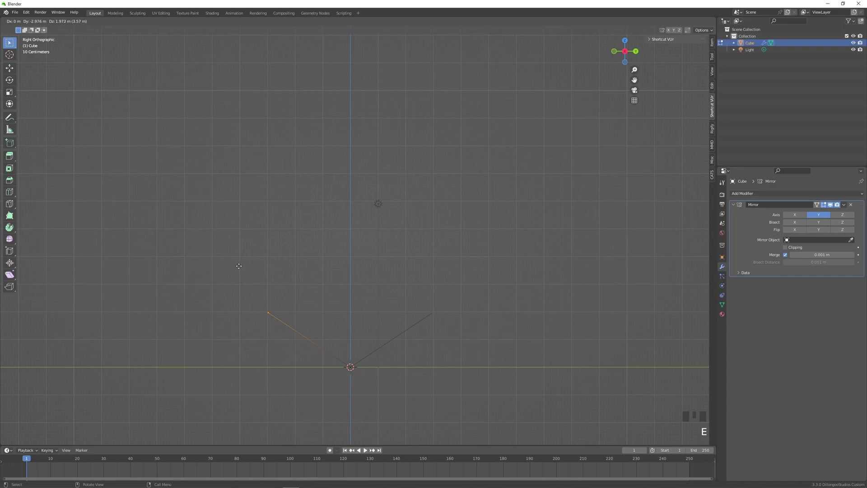
click(239, 267)
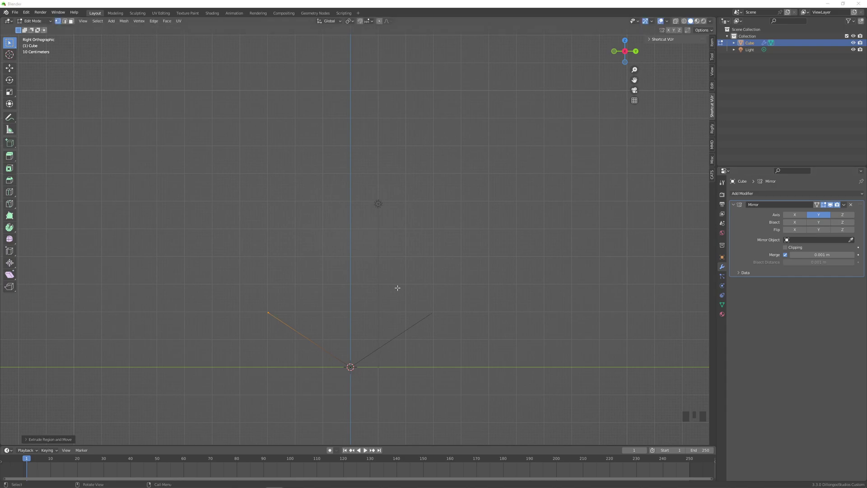
key(e)
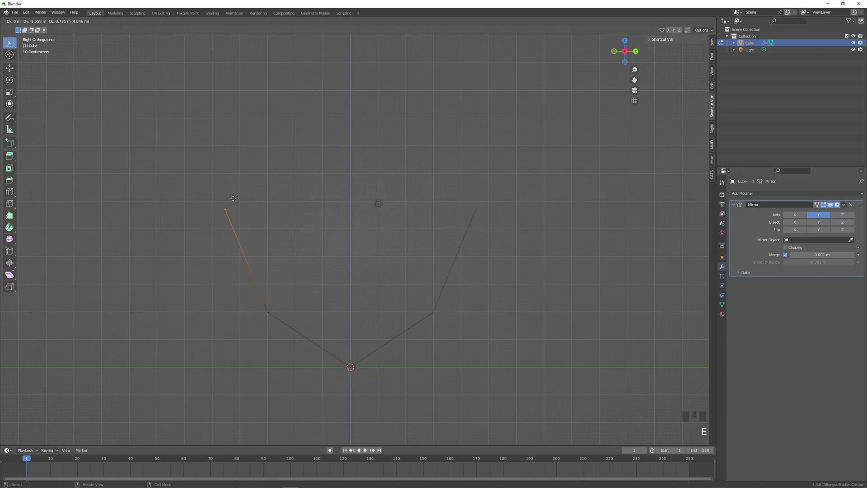
click(222, 108)
click(278, 202)
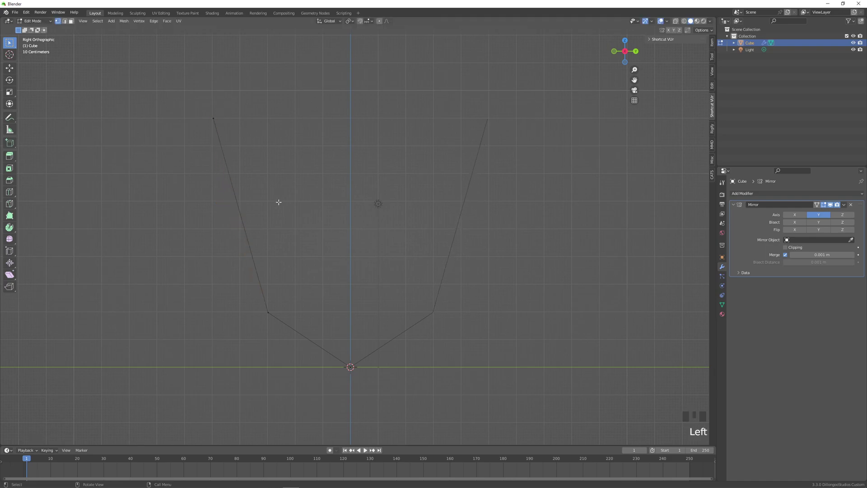
Move the jaw corner vertex backward along the X axis in the front orthographic view
click(615, 51)
click(376, 316)
key(g)
key(x)
click(293, 314)
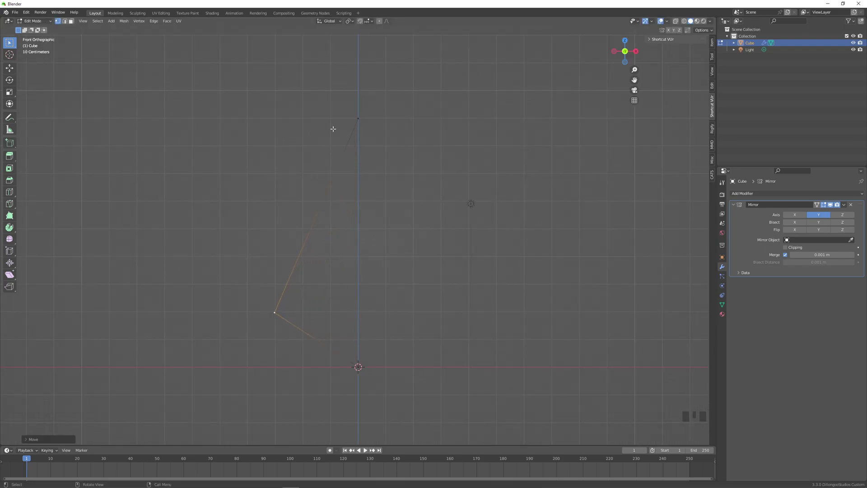
Move the top vertex of the face's side backward along the X axis by about 4 m
key(b)
drag(313, 94, 441, 155)
key(g)
key(x)
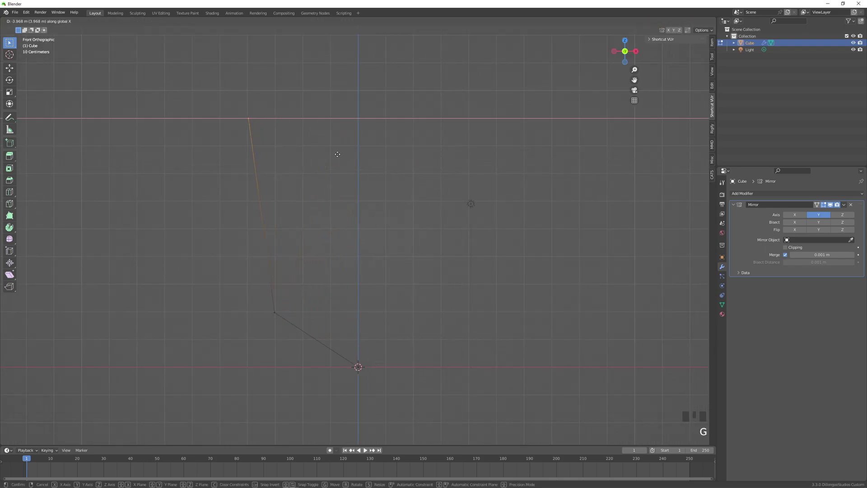
click(337, 154)
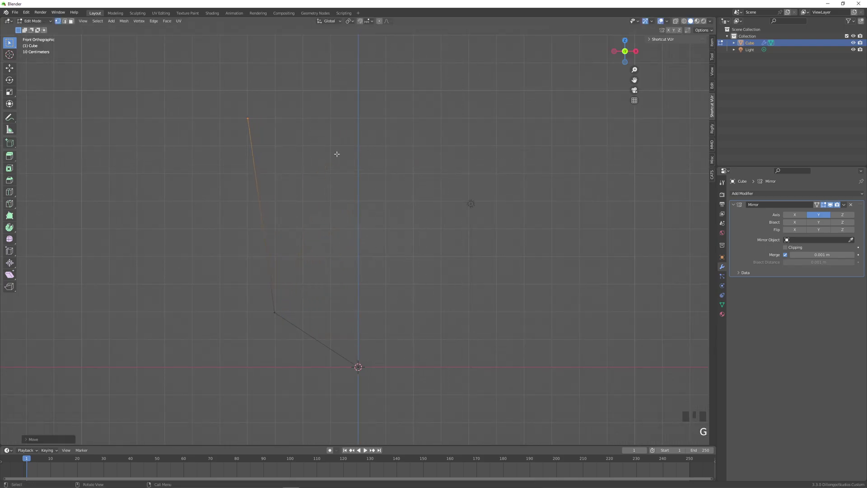
click(496, 261)
Extrude the chin vertex up to a nose tip and again back in to the nose bridge
middle_drag(497, 262, 470, 314)
click(630, 53)
click(634, 53)
click(635, 53)
click(634, 54)
click(635, 54)
click(635, 54)
drag(344, 333, 364, 369)
key(e)
click(448, 233)
key(e)
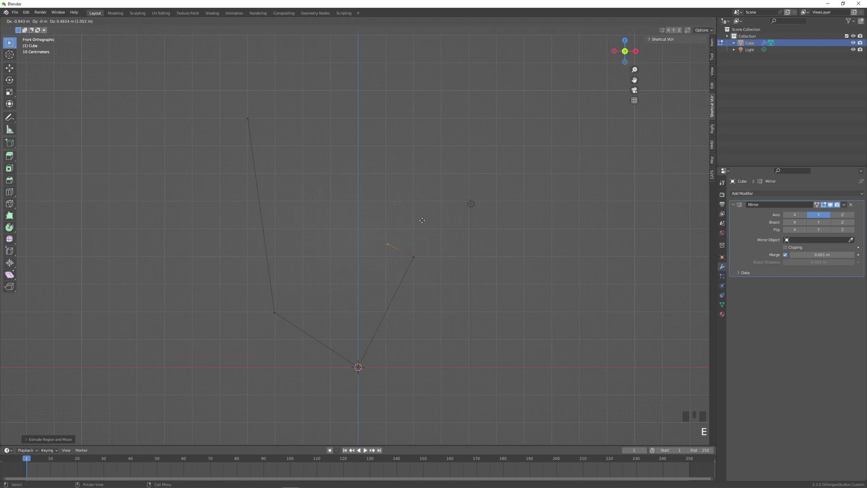
click(409, 206)
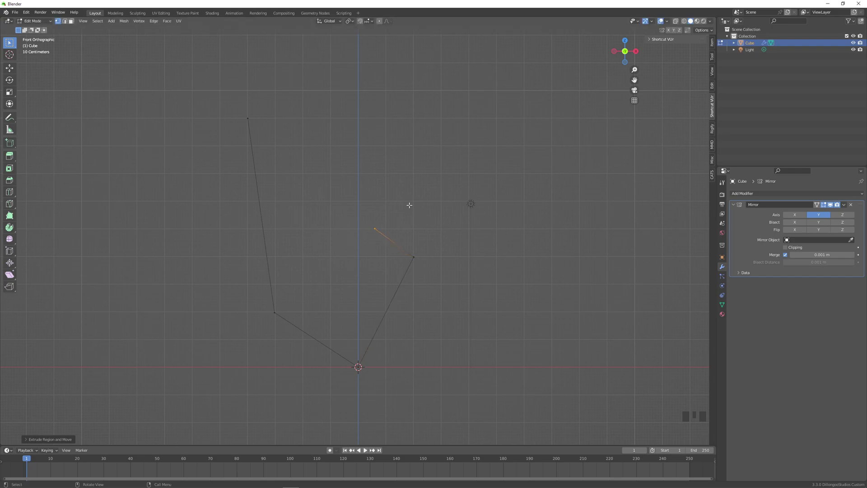
Extrude the nose bridge about 2 m up to the brow, and straight up along Z for the forehead
key(e)
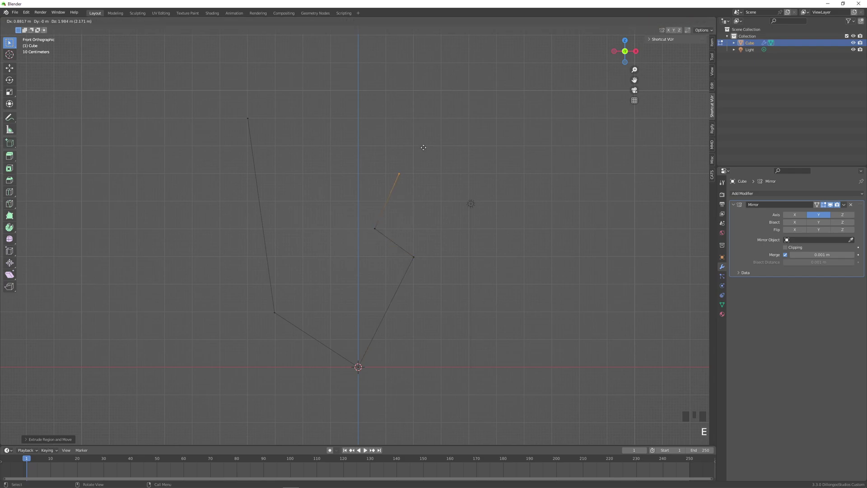
click(421, 147)
key(e)
key(z)
click(423, 91)
Connect the forehead's top vertex to the side outline's top vertex with an edge
middle_drag(422, 106, 414, 147)
shift+click(169, 193)
key(f)
Cut the new top edge once and move the middle vertex along X and Y to round the forehead
key(ctrl+r)
click(292, 172)
middle_drag(296, 177, 307, 217)
key(g)
key(x)
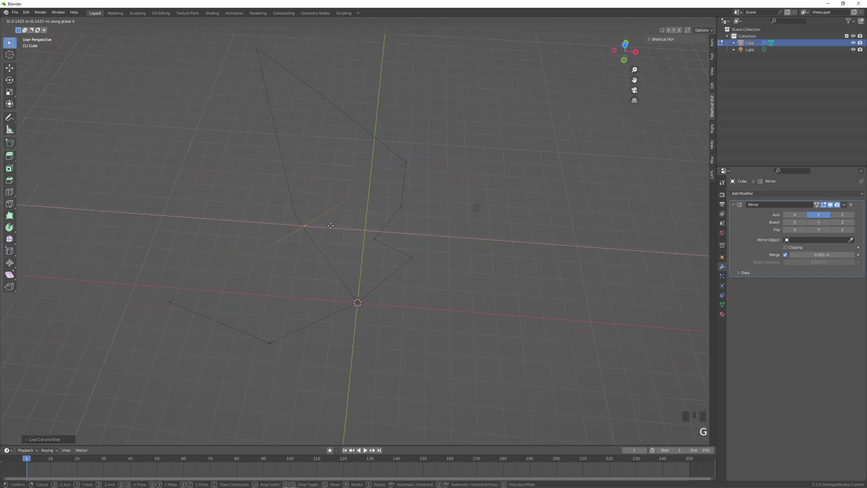
click(434, 243)
key(g)
key(y)
click(510, 262)
Adjust the top edge's middle vertex along the Y axis in the side view
middle_drag(529, 258, 599, 204)
click(630, 55)
scroll(516, 226, down, 1)
click(293, 139)
key(g)
key(y)
click(314, 147)
Cut the edge between nose tip and bridge and move the new vertex about 0.17 m inward and down
click(623, 57)
scroll(497, 244, up, 2)
scroll(406, 307, down, 1)
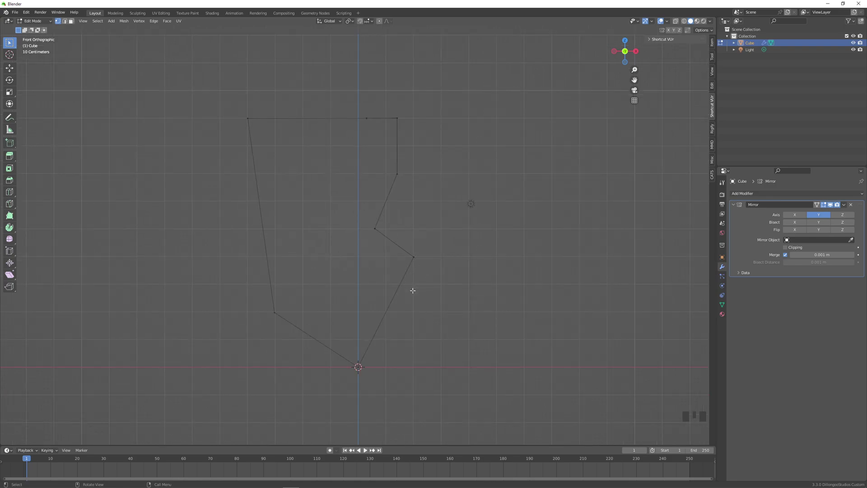
key(ctrl+r)
click(421, 240)
key(g)
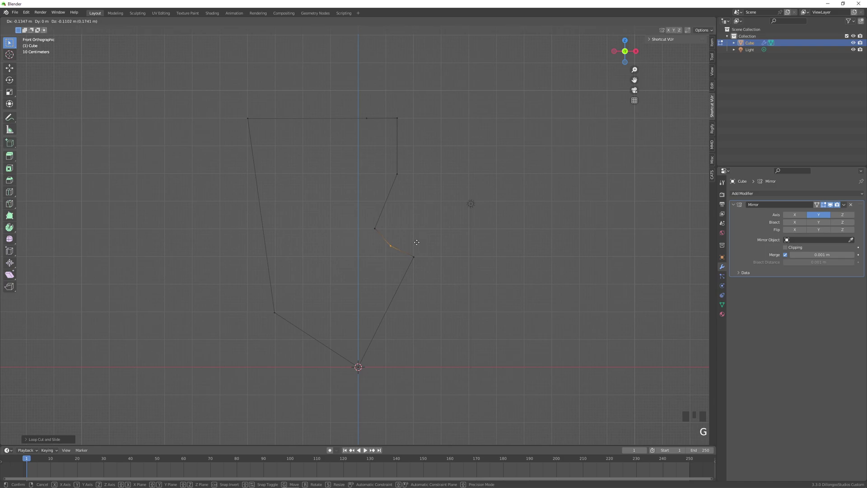
click(417, 241)
click(342, 287)
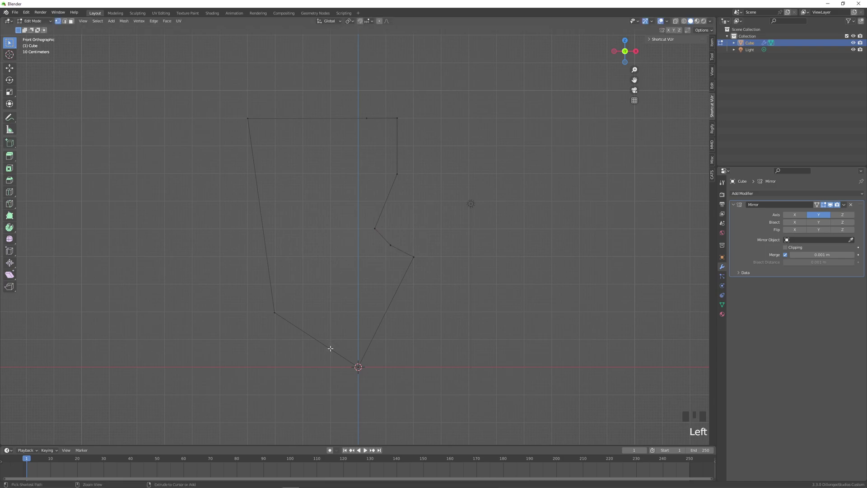
Subdivide the jaw edge with three cuts and the side edge with five, bending both into curves in the front view
key(ctrl+r)
scroll(315, 345, up, 1)
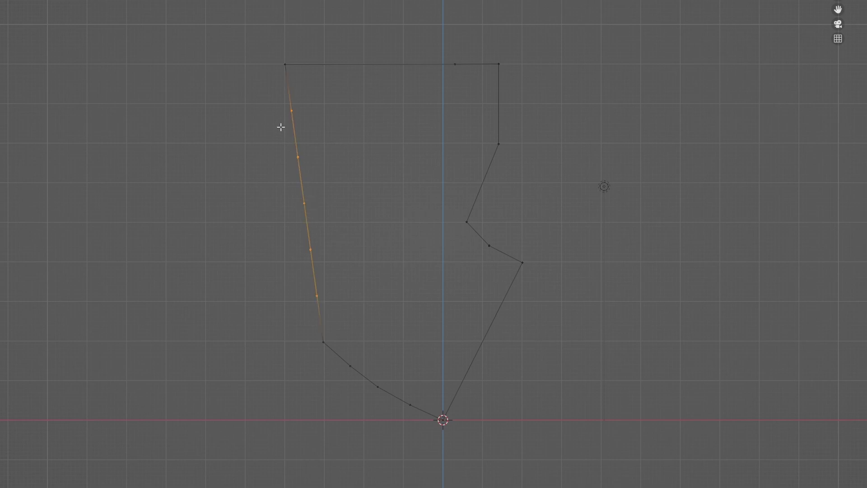
drag(277, 98, 358, 315)
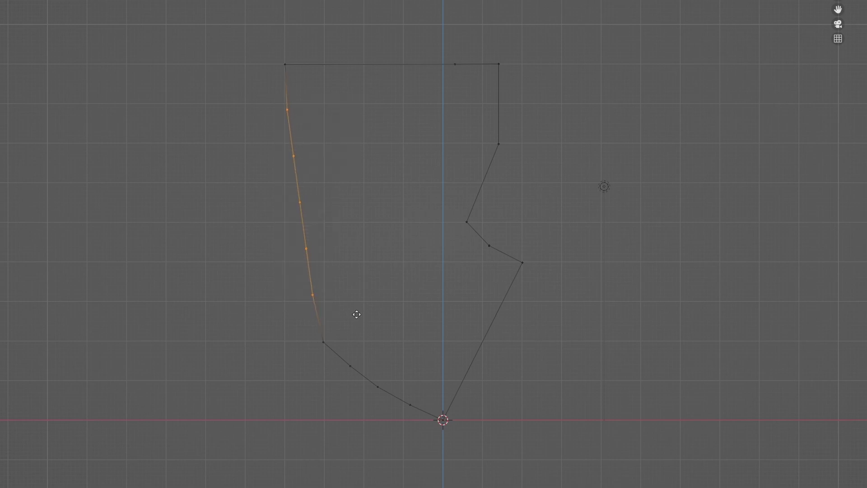
drag(267, 140, 356, 251)
click(356, 279)
drag(271, 185, 299, 205)
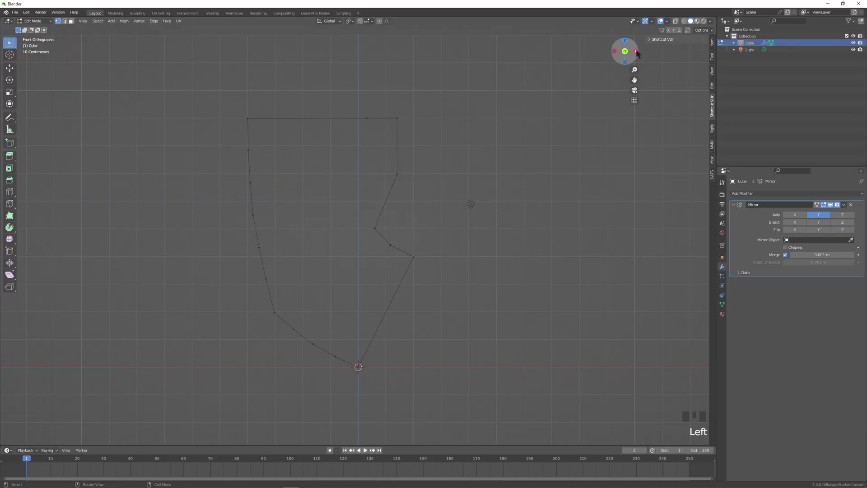
Shift the middle jaw vertices in the side-on view to bow the jawline outward
click(636, 51)
drag(283, 320, 336, 366)
key(g)
click(299, 335)
click(307, 345)
key(g)
click(303, 346)
Shift the middle vertices of the face's side outward to curve the cheek outline
drag(207, 141, 286, 292)
drag(213, 170, 271, 244)
key(g)
click(254, 227)
drag(211, 165, 292, 285)
drag(215, 182, 258, 267)
key(g)
click(253, 262)
Cut the nose-to-chin edge twice, and its middle segment with three more cuts, in the front view
key(KP_1)
key(ctrl+r)
click(392, 331)
key(ctrl+r)
scroll(392, 328, up, 2)
click(392, 328)
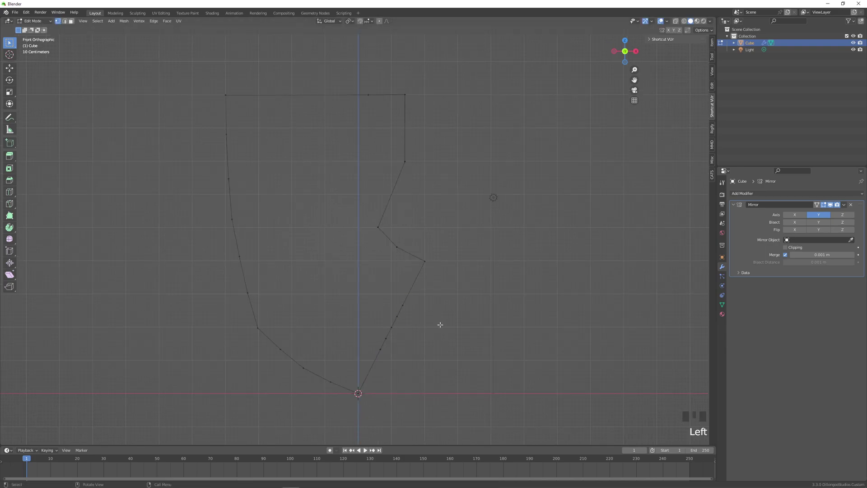
Pull the two vertices around the mouth point outward to form the upper and lower lips
click(397, 316)
key(g)
click(424, 329)
click(386, 339)
key(g)
click(392, 343)
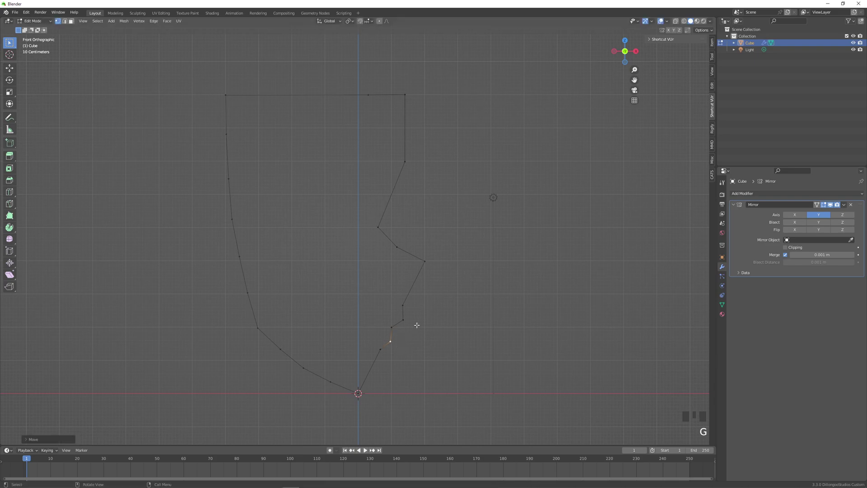
click(416, 326)
Try scaling the mouth section of the profile
click(473, 351)
scroll(472, 351, down, 3)
key(s)
key(s)
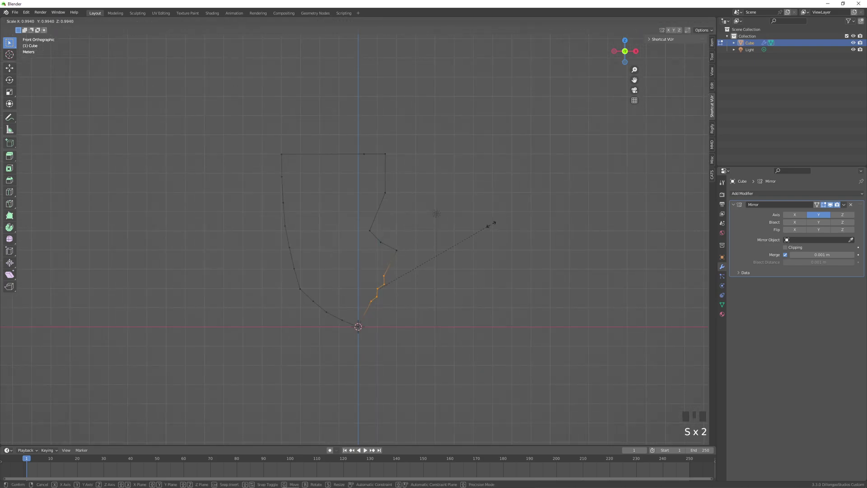
Recut the plain nose-to-chin edge with two cuts and divide its middle segment with three
key(ctrl+r)
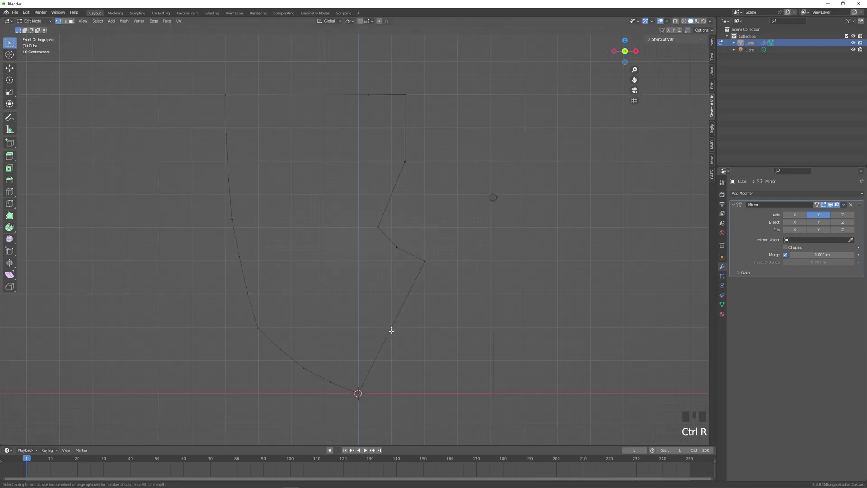
scroll(392, 331, up, 1)
click(392, 331)
click(391, 331)
key(ctrl+r)
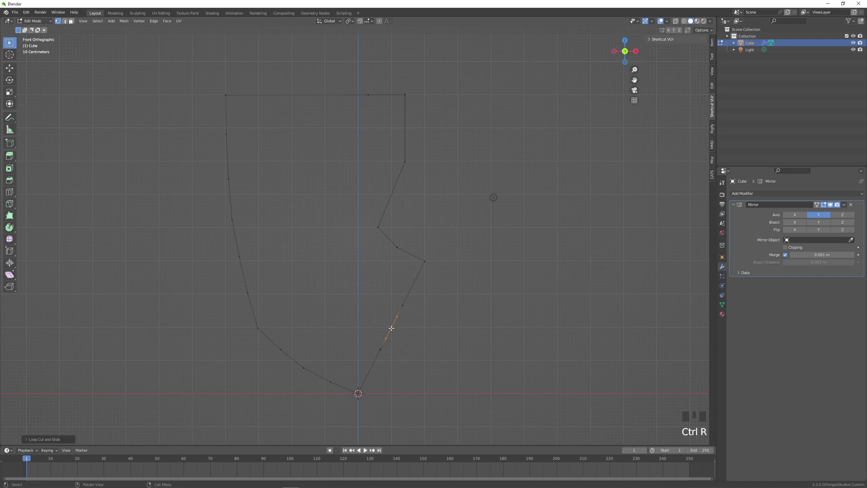
Pull the two vertices above and below the mouth point outward from the profile to form the upper and lower lips
click(391, 328)
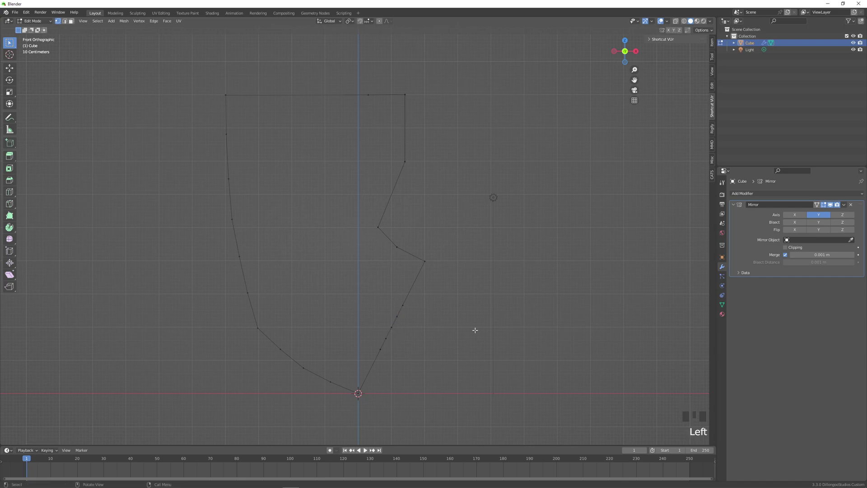
key(g)
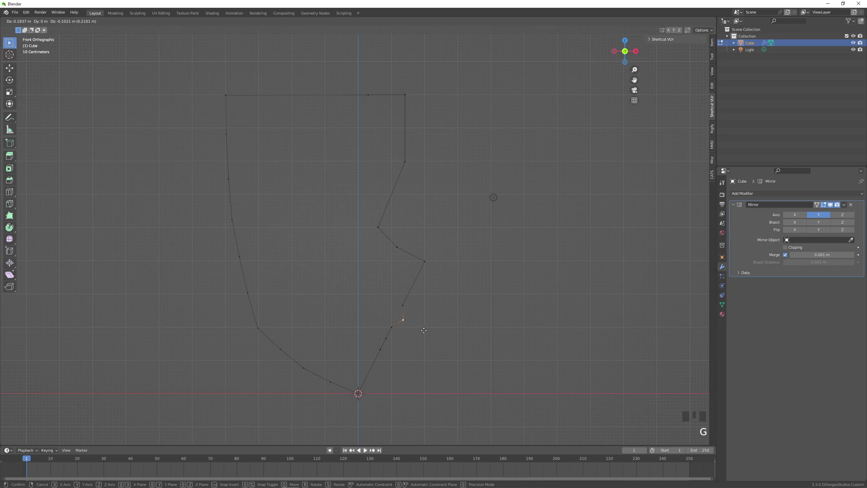
click(423, 330)
click(386, 338)
key(g)
click(399, 347)
click(411, 326)
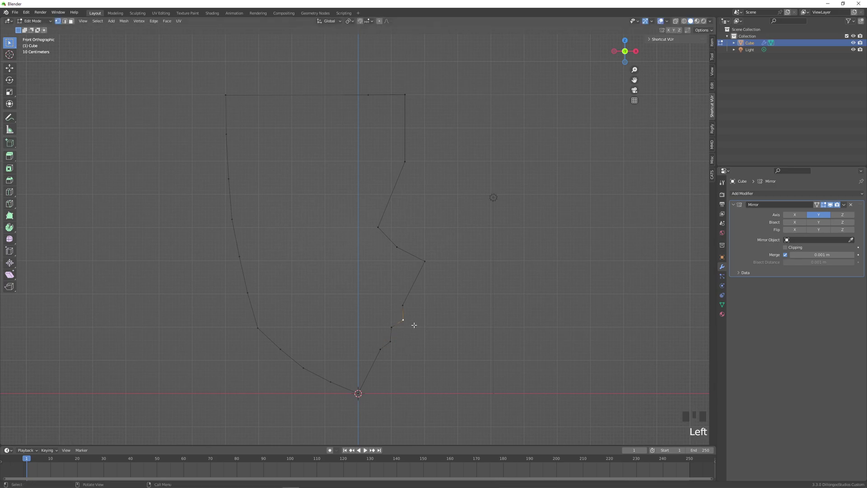
Scale down the lip and mouth section of the side profile uniformly
scroll(475, 351, down, 3)
drag(358, 267, 397, 305)
key(s)
key(z)
key(s)
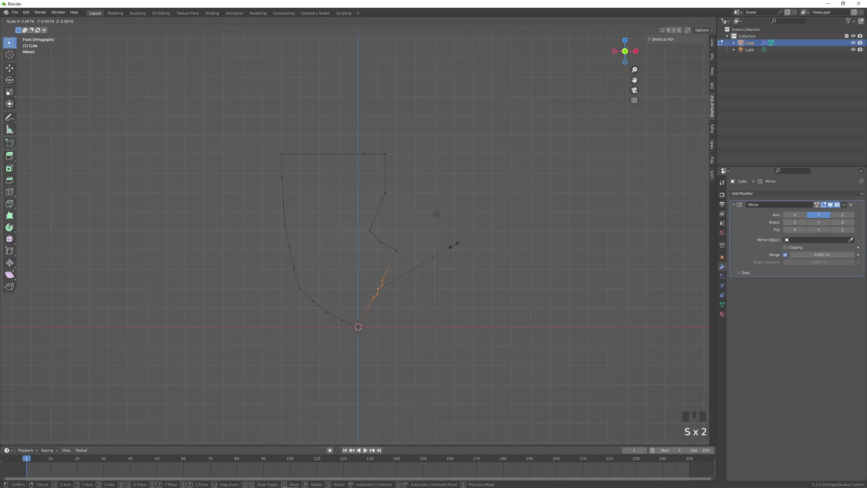
click(420, 315)
scroll(422, 319, down, 1)
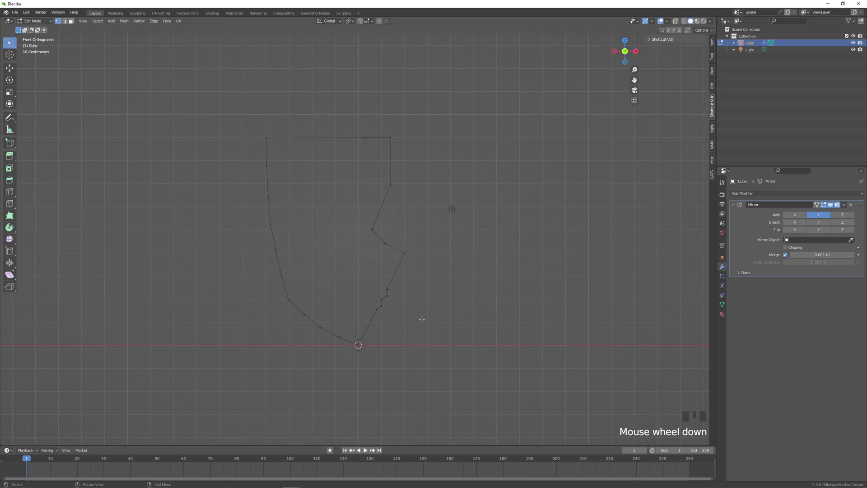
Extrude the vertex between the lips back into the face and out sideways to form the mouth corner
click(380, 302)
key(e)
click(369, 300)
click(636, 51)
key(g)
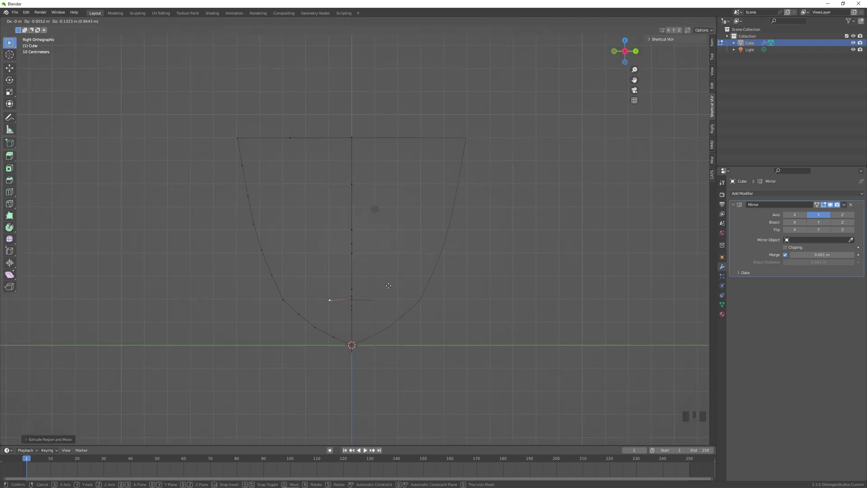
click(390, 283)
Raise the whole mouth section, including its corner, slightly along the Z axis in the right view
scroll(522, 295, down, 1)
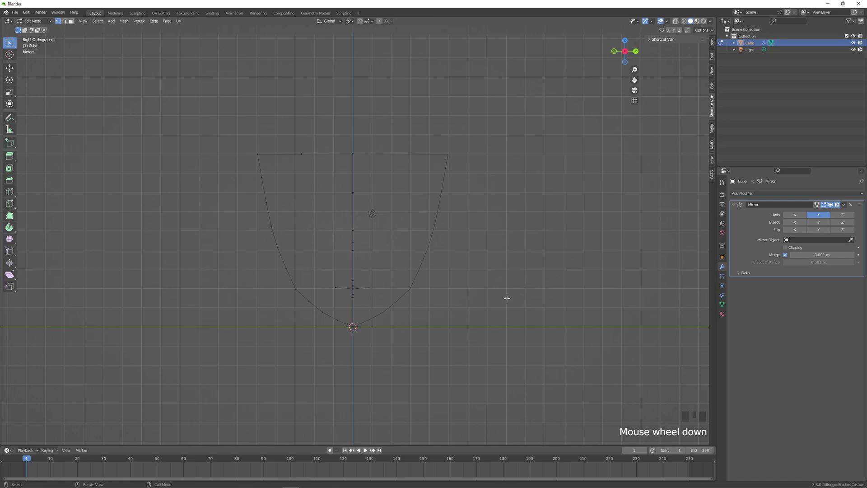
scroll(397, 290, up, 1)
drag(316, 279, 379, 314)
key(g)
key(z)
click(380, 310)
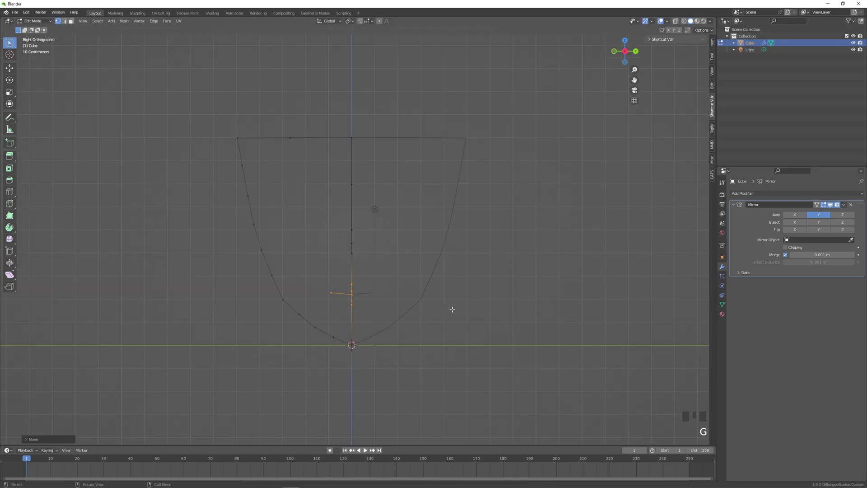
Cut the profile edge between the nose tip and upper lip and position the new vertex as the nose base
middle_drag(457, 310, 508, 322)
click(622, 55)
click(494, 281)
scroll(494, 281, down, 1)
scroll(492, 283, up, 1)
scroll(388, 285, up, 1)
click(423, 291)
key(ctrl+r)
key(g)
click(421, 280)
click(394, 283)
click(404, 285)
Extrude the nose base vertex sideways and upward several times in the right view to outline the nose wing
middle_drag(405, 286, 358, 286)
click(627, 52)
click(628, 52)
click(628, 52)
key(e)
click(357, 283)
key(e)
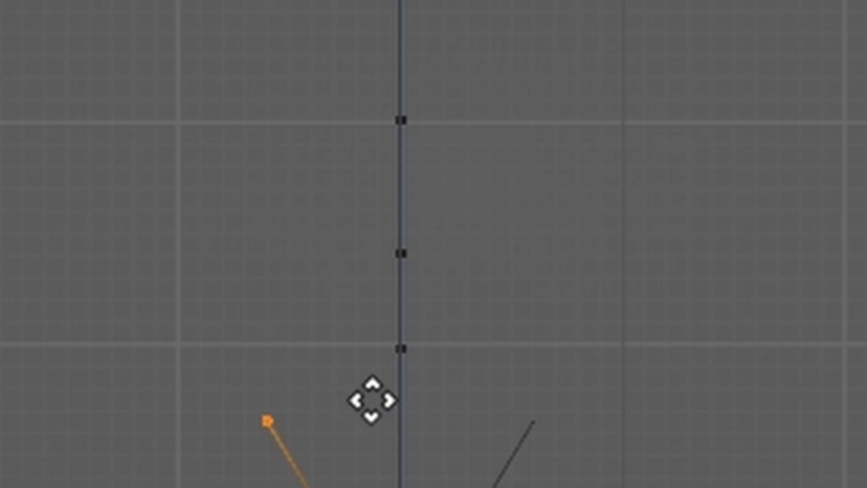
click(347, 263)
key(e)
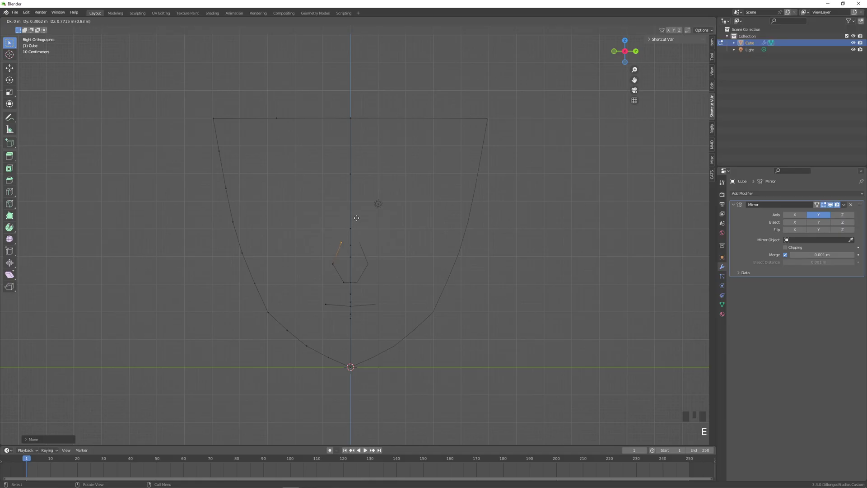
click(356, 218)
Move the nose wing vertices back behind the nose profile so the outline runs from nose base to bridge
middle_drag(357, 219, 459, 223)
click(623, 52)
shift+click(322, 260)
key(g)
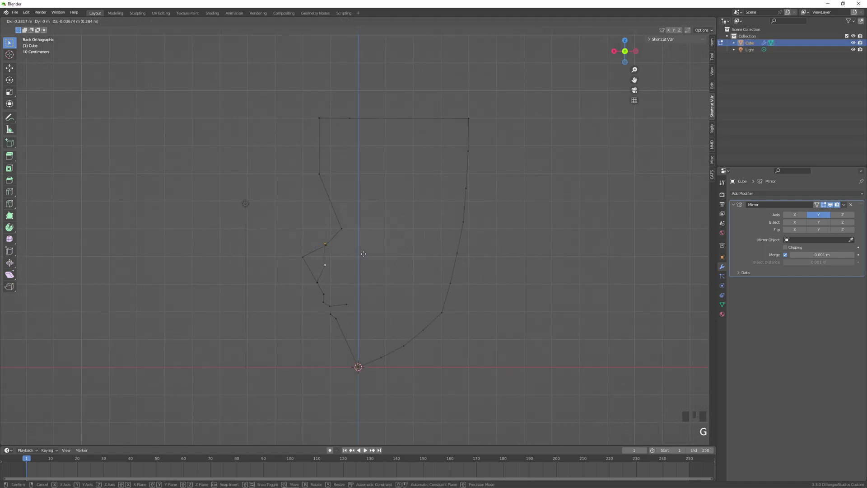
click(372, 250)
mouse_move(372, 250)
middle_down()
mouse_move(418, 256)
mouse_move(403, 239)
mouse_move(375, 240)
middle_up()
shift+click(375, 239)
click(616, 52)
click(625, 51)
key(g)
click(393, 277)
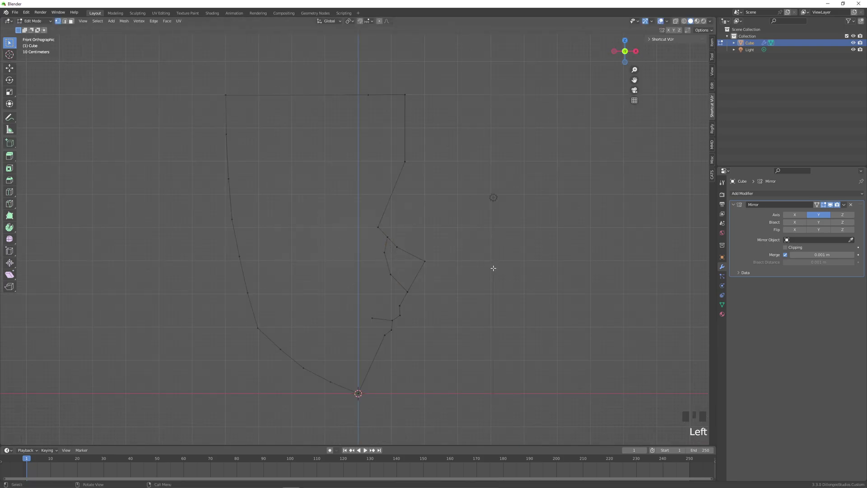
Move the side vertex of the nose wing closer to the centre line in the right view
scroll(494, 272, down, 3)
middle_drag(494, 273, 422, 282)
click(625, 53)
click(342, 260)
key(g)
click(350, 265)
Cut the lip-to-chin edge and extrude a chain from its lowest new vertex outward and up along the jaw
scroll(381, 384, up, 2)
middle_drag(380, 383, 398, 362)
click(626, 52)
key(ctrl+r)
click(353, 351)
key(e)
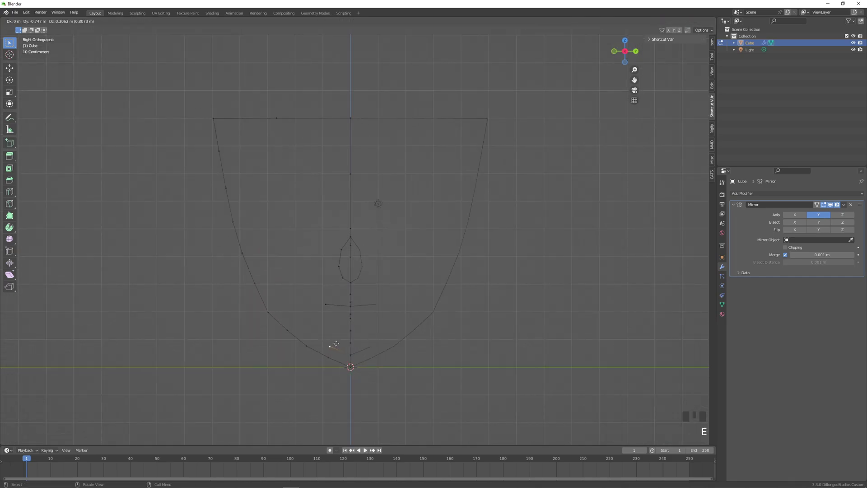
click(289, 311)
Push the new jaw chain's vertices back in depth in the front view so they follow the face's curve
middle_drag(349, 262, 362, 280)
shift+click(310, 316)
shift+click(326, 341)
key(g)
middle_drag(334, 338, 423, 286)
click(447, 307)
key(KP_1)
key(g)
click(343, 321)
Reposition the outer cheek vertex of the loop around the mouth in the right view
middle_drag(342, 321, 290, 267)
shift+click(374, 280)
key(KP_3)
double_click(555, 279)
click(286, 321)
key(g)
click(277, 300)
Cut the cheek edges of the mouth-surrounding loop and shift the new vertices to round its outline
key(ctrl+r)
key(g)
click(270, 278)
key(g)
click(296, 295)
key(ctrl+r)
click(261, 298)
click(503, 347)
Adjust the upper cheek vertices of the mouth-surrounding loop in both the face view and the profile view
scroll(474, 344, up, 1)
click(287, 271)
middle_drag(289, 272, 393, 296)
click(631, 53)
shift+click(299, 304)
middle_drag(294, 271, 326, 316)
key(g)
click(304, 309)
middle_drag(501, 199, 581, 157)
click(625, 52)
key(g)
click(342, 282)
Duplicate the loop vertex beside the nose and place the copy above it as the eye's inner corner
middle_drag(526, 291, 459, 285)
scroll(414, 299, down, 1)
click(622, 53)
scroll(361, 271, up, 1)
shift+middle_drag(384, 201, 391, 266)
click(623, 52)
click(387, 282)
scroll(386, 282, up, 2)
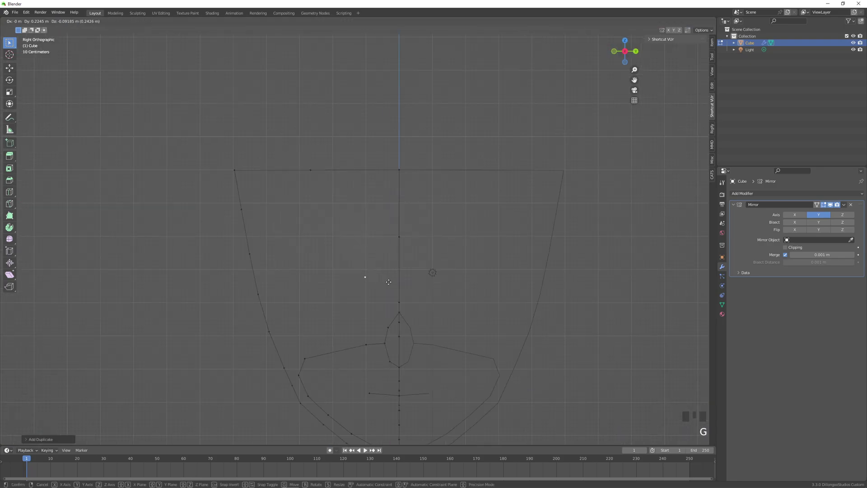
Extrude the eye corner vertex repeatedly to outline an almond-shaped eye in the right view
key(e)
click(305, 238)
key(e)
click(283, 248)
key(e)
click(304, 295)
key(e)
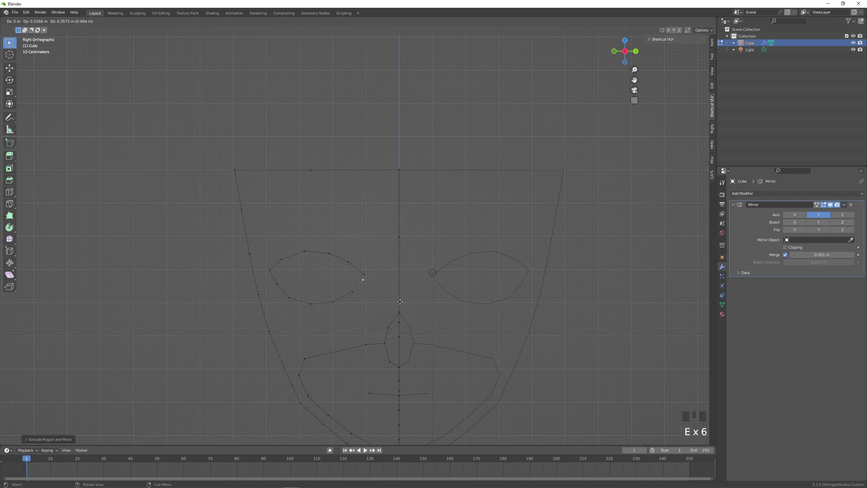
click(374, 288)
Move the upper and lower vertices near the eye's inner corner to make that end rounder
drag(336, 259, 354, 265)
key(g)
click(356, 259)
drag(344, 297, 368, 280)
key(g)
click(362, 273)
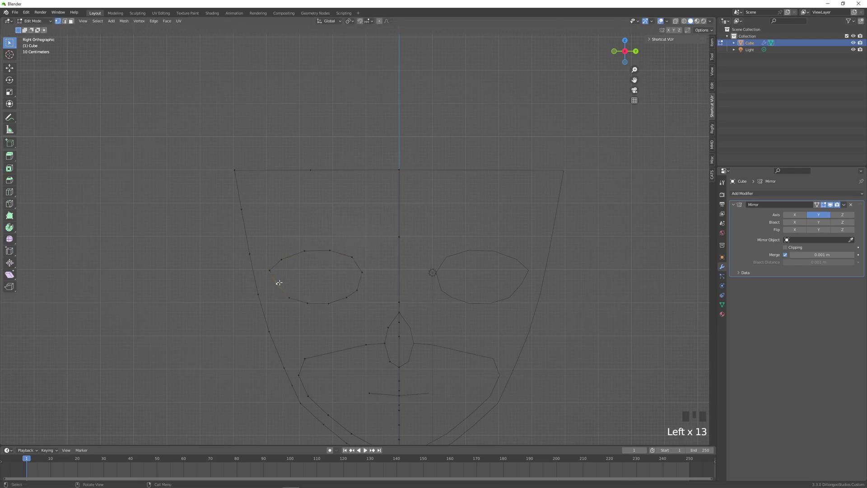
Fine-tune the eye outline's top and inner corner vertices to even out its curve
key(g)
click(329, 260)
click(362, 272)
key(g)
click(368, 275)
key(g)
click(361, 285)
Select the whole eye outline, scale it along the Z axis and rotate it slightly
scroll(364, 280, down, 3)
key(l)
key(s)
key(z)
click(495, 226)
key(r)
click(496, 232)
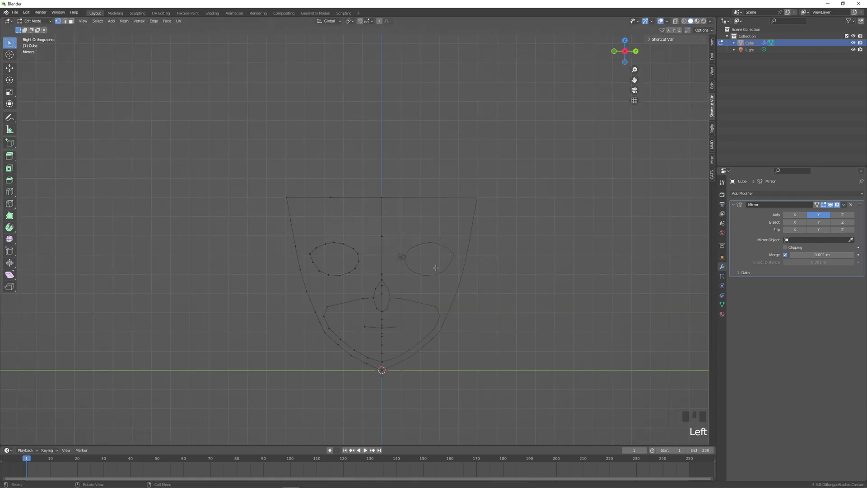
scroll(393, 261, up, 2)
click(359, 273)
key(ctrl+l)
key(shift+d)
right_click(424, 272)
key(Delete)
Rotate the eye outline in the top view and move it along the X axis to follow the face's curve
click(402, 239)
key(ctrl+semicolon)
click(625, 40)
key(r)
click(472, 266)
click(625, 62)
key(g)
key(x)
click(479, 248)
click(479, 248)
middle_drag(479, 248, 398, 244)
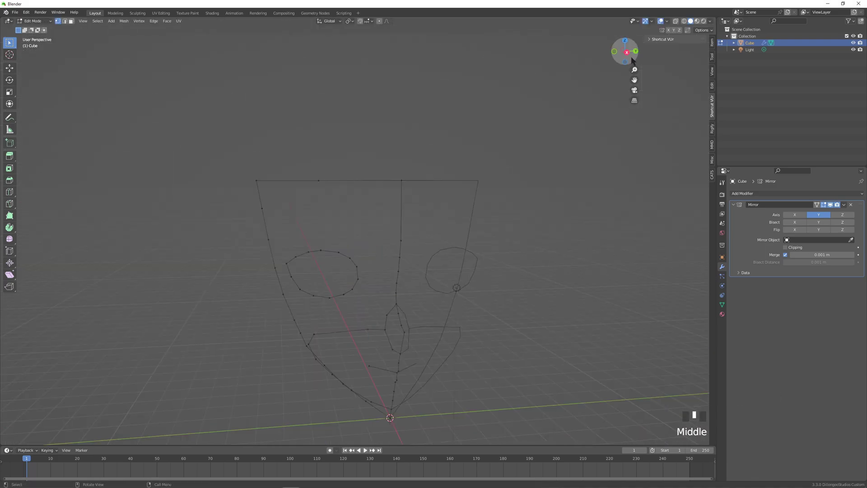
Subdivide the top edge of the head outline and move its vertices into a rounded curve
click(628, 54)
middle_drag(372, 319, 426, 342)
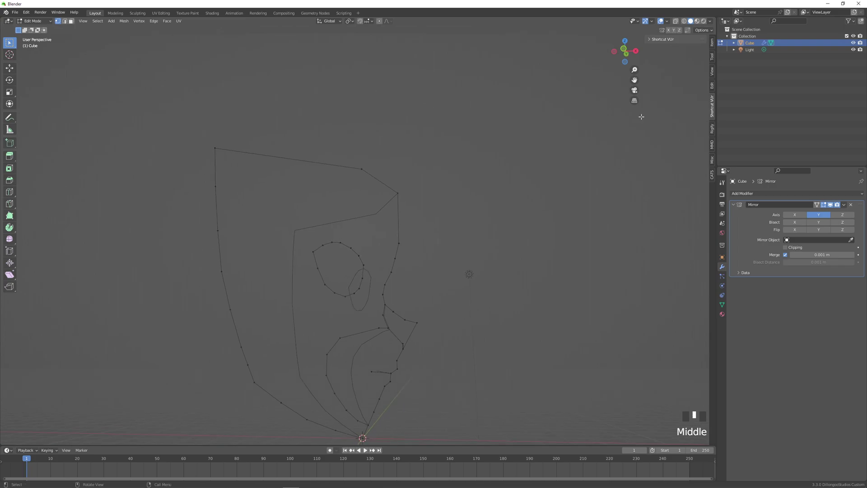
click(636, 51)
click(442, 314)
middle_drag(429, 309, 350, 263)
click(634, 56)
key(g)
key(g)
key(g)
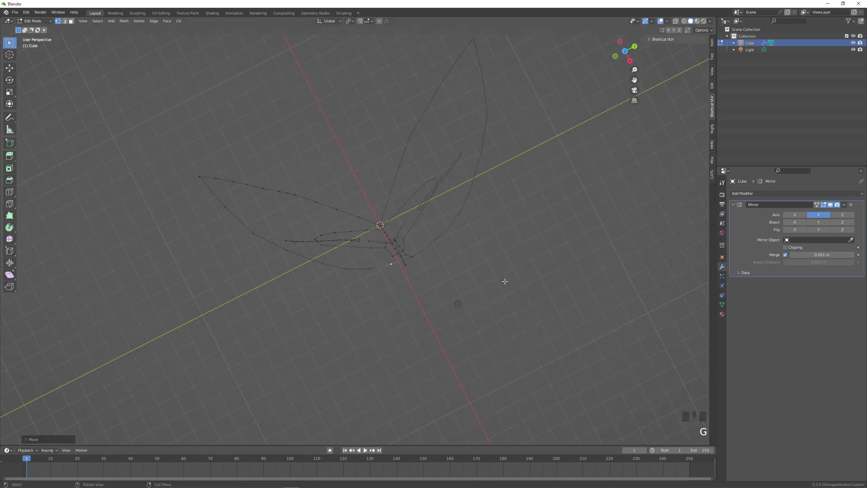
Add loop cuts to the face's side outline and the mouth loop's upper edge, and move the vertices to smooth the lines
key(KP_3)
click(524, 236)
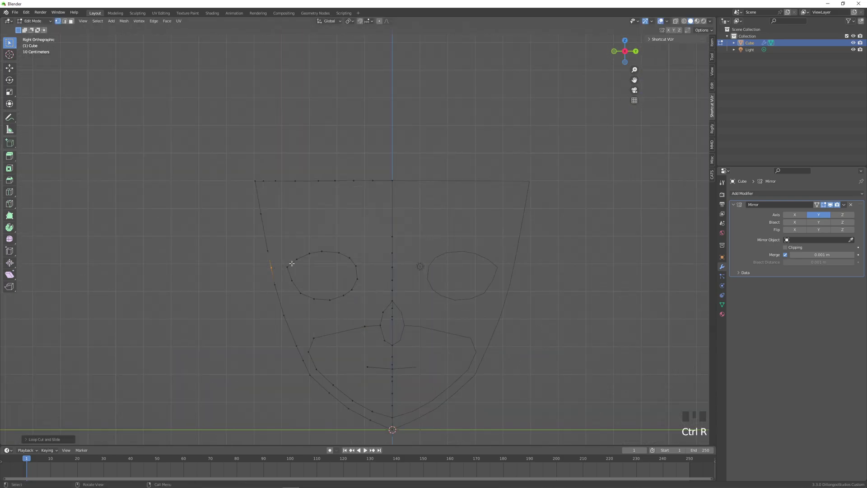
shift+middle_drag(293, 325, 264, 279)
key(ctrl+r)
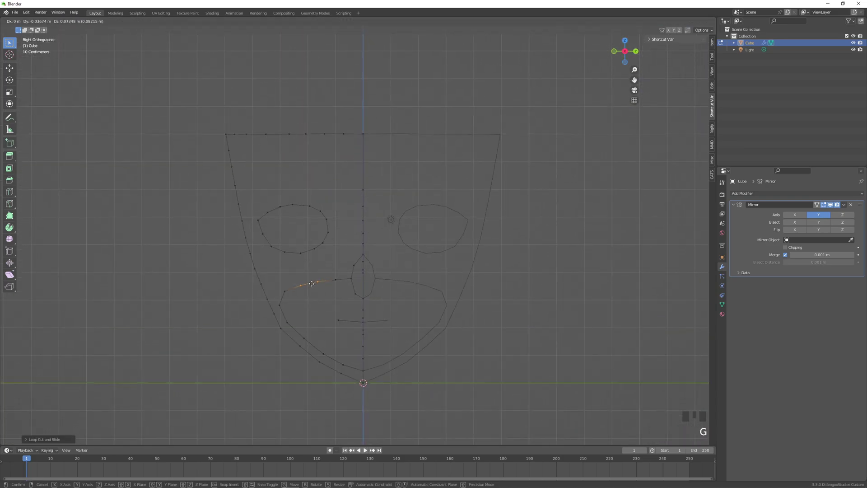
click(286, 294)
key(ctrl+r)
scroll(545, 320, down, 1)
middle_drag(545, 320, 546, 287)
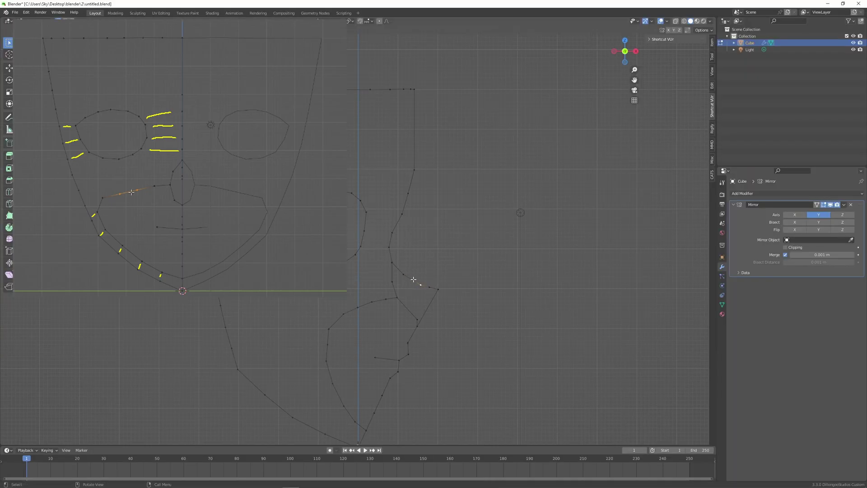
Add loop cuts to the nose's side outline and move its vertices into a smooth curve in the front view
alt+middle_drag(452, 319, 432, 320)
click(416, 318)
key(g)
click(411, 316)
key(ctrl+r)
click(399, 290)
click(399, 289)
key(g)
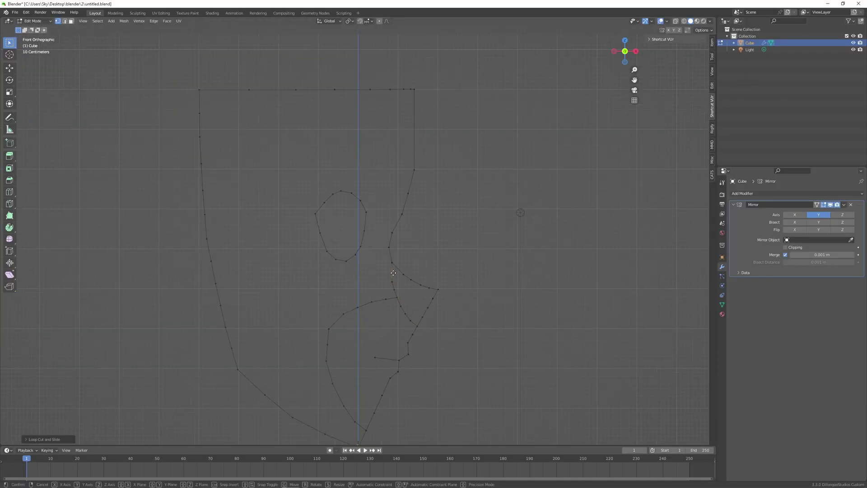
click(397, 289)
Reposition a vertex of the nose outline in an angled view to even out its shape
middle_drag(500, 291, 427, 294)
scroll(370, 325, up, 1)
click(356, 336)
key(g)
click(357, 326)
right_click(359, 283)
Subdivide the forehead section of the centre line with two cuts
scroll(350, 365, down, 1)
scroll(433, 357, down, 2)
middle_drag(432, 357, 474, 366)
key(KP_3)
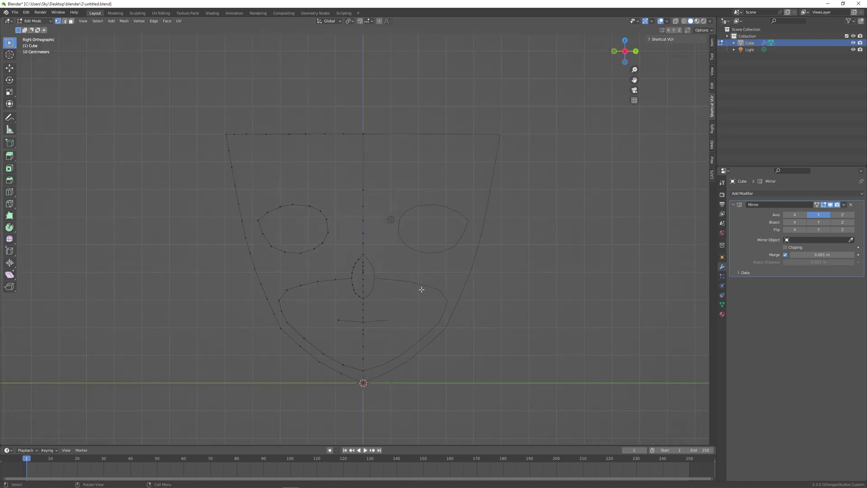
middle_drag(422, 289, 436, 224)
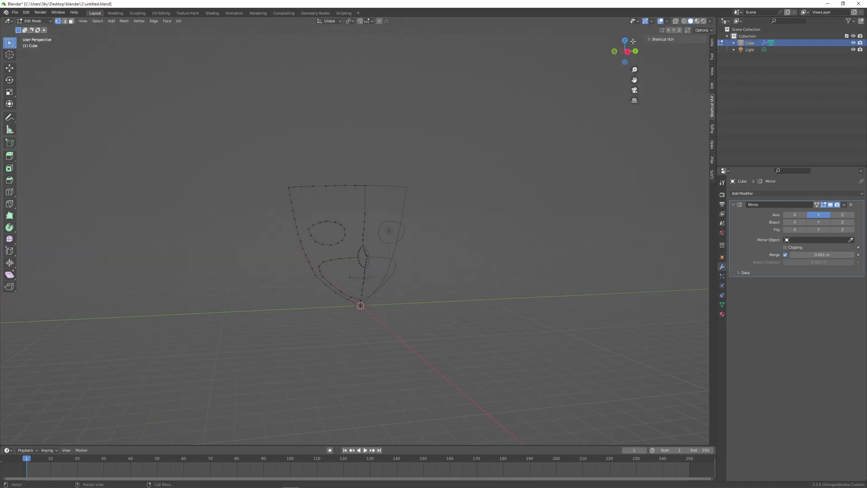
click(624, 53)
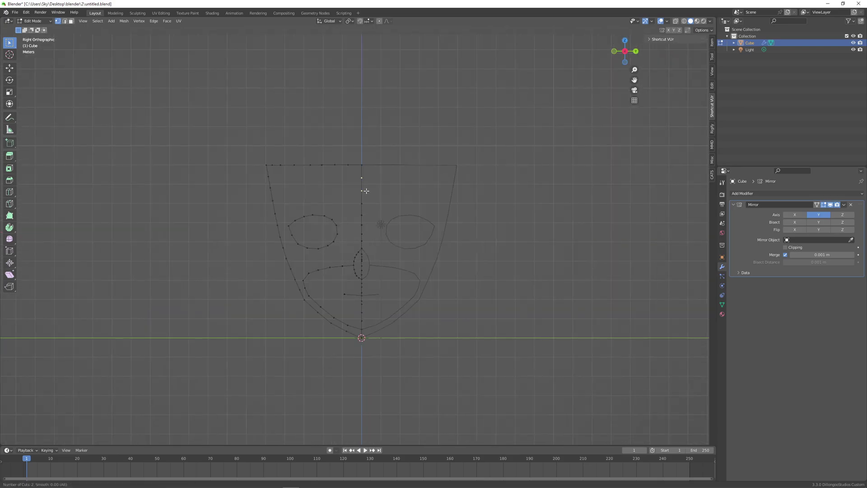
Extrude the eye outline and scale it inward to form an inner ring
scroll(388, 187, up, 1)
alt+click(308, 273)
scroll(372, 290, up, 2)
scroll(416, 268, down, 1)
key(e)
key(s)
click(505, 178)
Push the inner eye ring back into the head, fill its opening with a face and check it in Object Mode
click(614, 51)
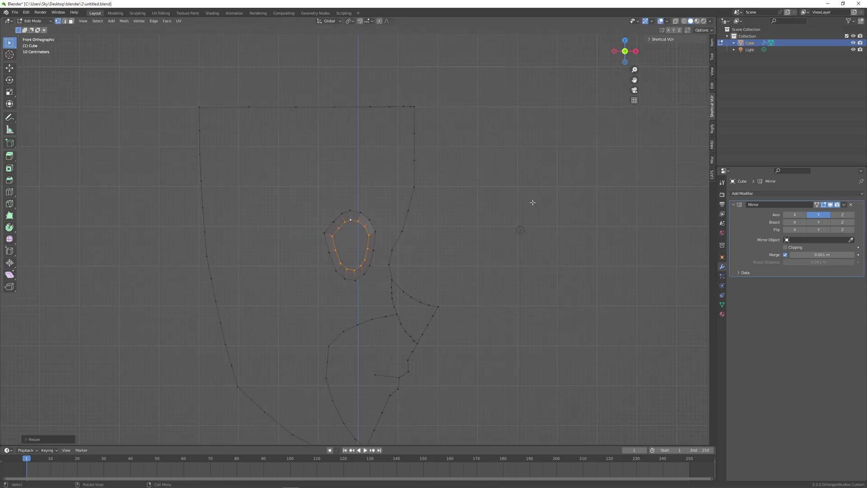
key(g)
click(493, 230)
click(636, 51)
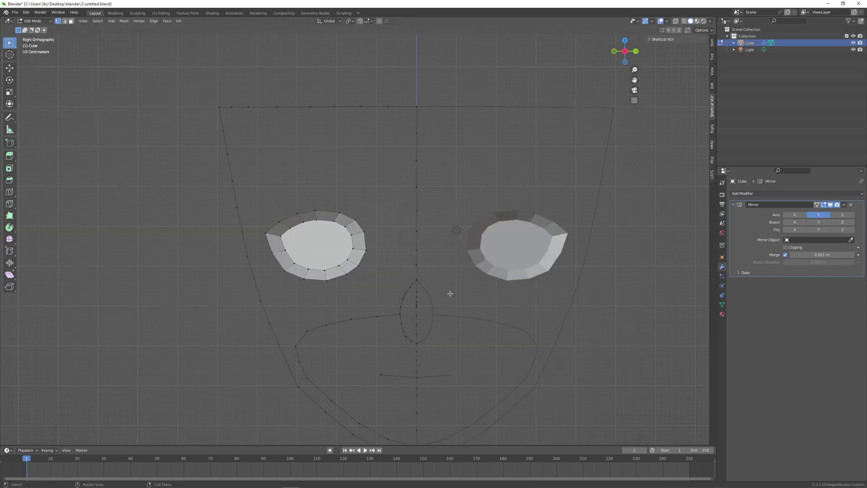
key(Tab)
middle_drag(405, 300, 436, 305)
click(630, 52)
scroll(447, 291, up, 4)
key(Tab)
Extrude the eye's outer edge loop and scale it outward to form a surrounding ring of faces
scroll(446, 259, down, 3)
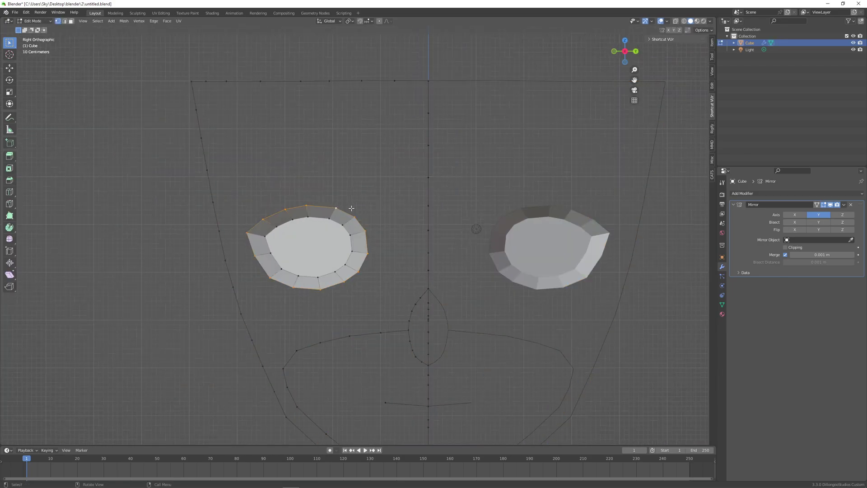
key(e)
right_click(352, 208)
key(s)
click(380, 185)
Move the upper and lower vertices at the outer eye corner outward to round the new ring
click(258, 208)
key(g)
click(260, 199)
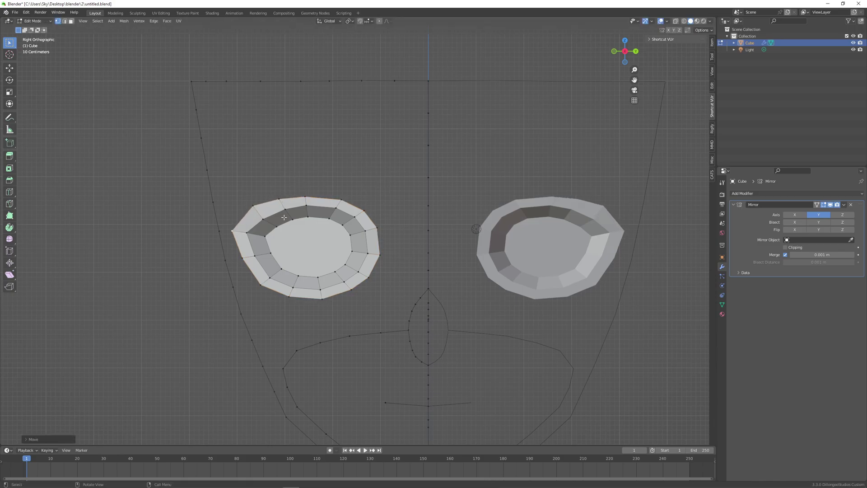
click(261, 284)
key(g)
click(258, 286)
click(243, 258)
key(g)
click(241, 260)
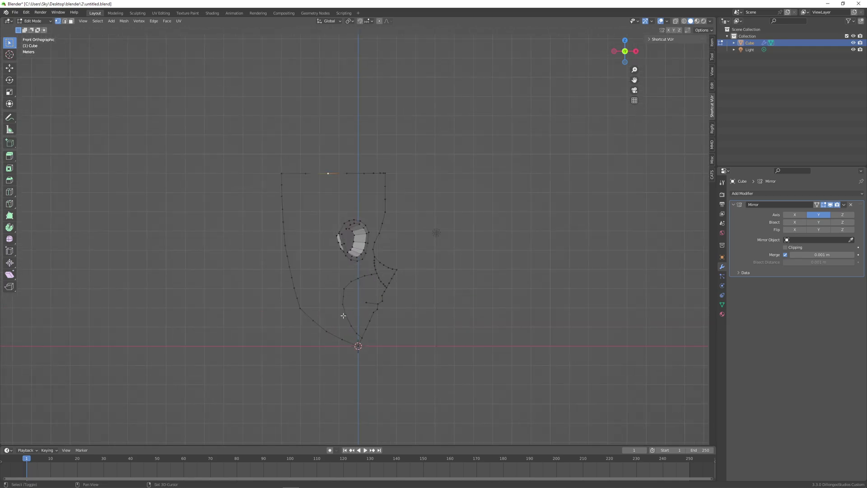
Move the rear side outline forward along the X axis and reposition the lower jaw vertex to match it
key(x)
click(401, 262)
key(g)
key(x)
click(339, 347)
click(324, 320)
key(g)
click(321, 321)
Adjust the vertices along the top edge of the head outline
click(322, 173)
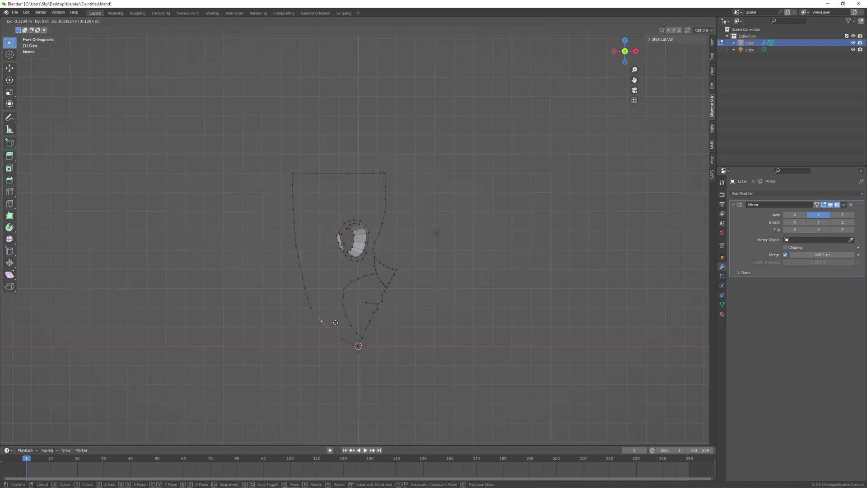
middle_drag(580, 228, 542, 251)
scroll(542, 251, up, 1)
key(KP_1)
click(542, 251)
scroll(417, 320, down, 2)
click(336, 173)
scroll(332, 289, up, 2)
Refine the lower jaw outline by adjusting its vertices and adding a loop cut
click(322, 374)
middle_drag(389, 389, 363, 400)
key(KP_1)
key(ctrl+r)
click(350, 392)
key(KP_3)
mouse_move(521, 367)
middle_down()
mouse_move(542, 346)
mouse_move(524, 355)
middle_up()
key(ctrl+KP_3)
key(KP_3)
Select the nose's centre-line vertices and extrude them sideways along the Y axis into a narrow strip
scroll(440, 246, up, 3)
click(429, 253)
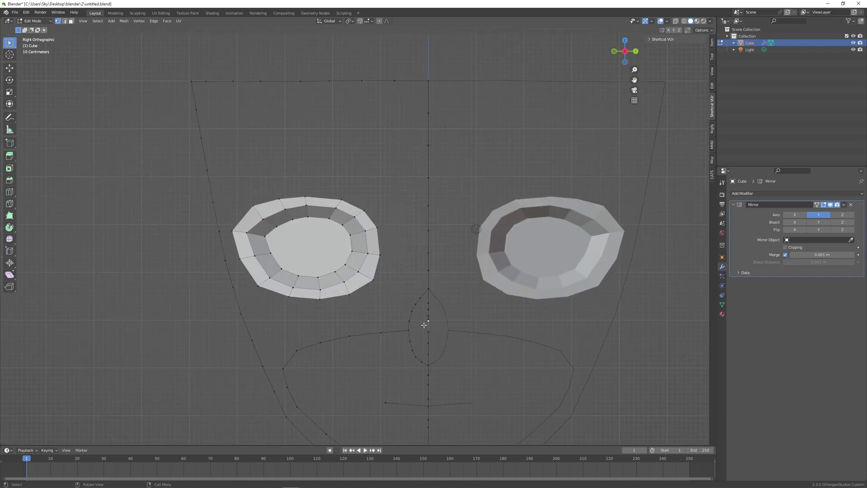
middle_drag(423, 322, 503, 230)
click(626, 52)
drag(426, 320, 435, 356)
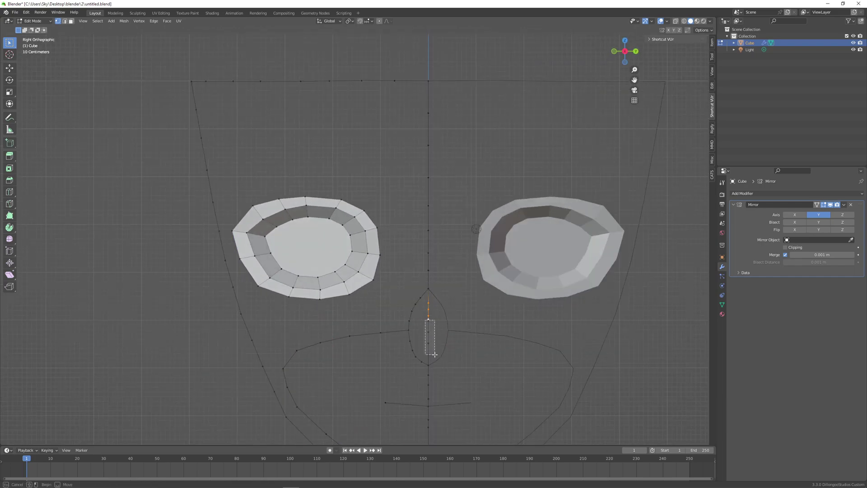
key(y)
click(460, 319)
Add a vertex to the nose outline's upper edge and join it to the top of the nose strip
scroll(460, 319, up, 2)
middle_drag(459, 319, 506, 298)
click(626, 50)
click(448, 324)
key(ctrl+r)
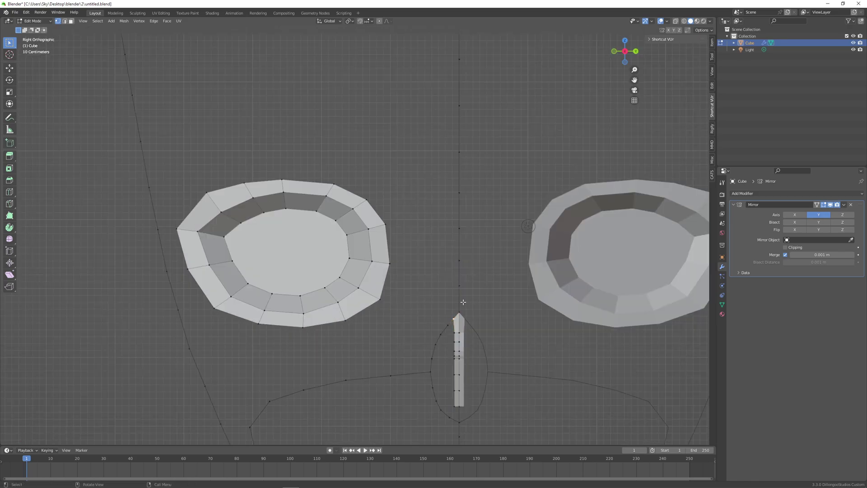
Extrude the nose strip's upper vertex up along the bridge and move it to follow the profile
click(453, 240)
key(e)
click(446, 210)
middle_drag(446, 210, 569, 203)
click(628, 51)
key(g)
click(433, 260)
middle_drag(433, 259, 469, 244)
mouse_move(630, 51)
mouse_down()
mouse_move(603, 53)
mouse_move(630, 51)
mouse_up()
click(628, 49)
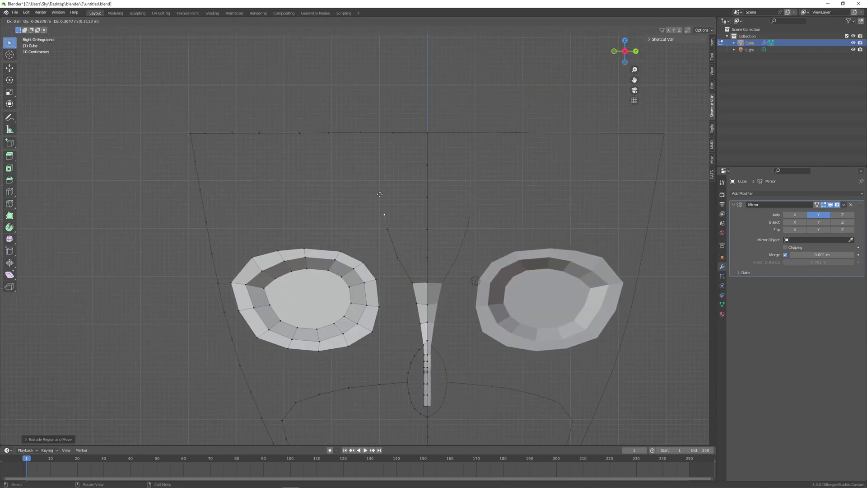
Extrude the side vertex further up the forehead, parallel to the centre line
key(e)
click(411, 264)
click(393, 197)
key(e)
click(397, 165)
Fill faces between the extruded forehead edge and the centre line, up to the head's top edge
click(412, 283)
shift+click(427, 283)
key(f)
key(f)
key(f)
key(f)
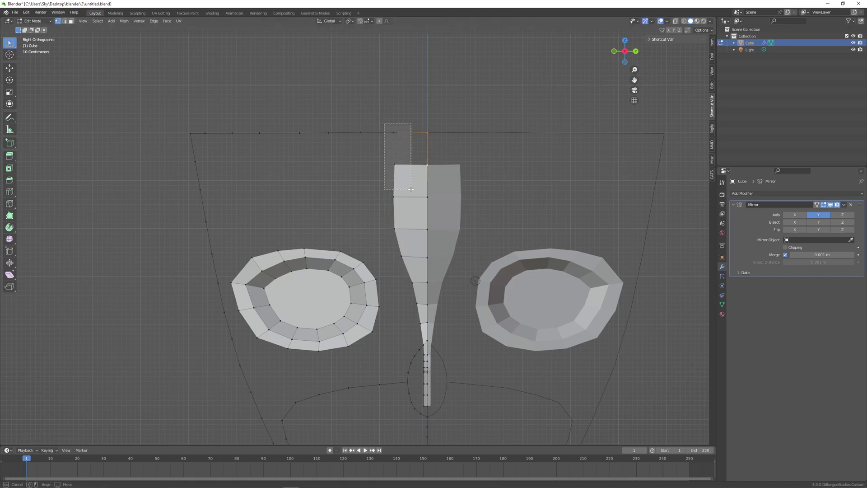
key(f)
Fill a face between the eye ring's inner side and the nose bridge, and add a loop cut across it
middle_drag(377, 271, 387, 273)
click(380, 280)
shift+click(382, 309)
shift+click(423, 308)
shift+click(421, 286)
key(f)
key(ctrl+r)
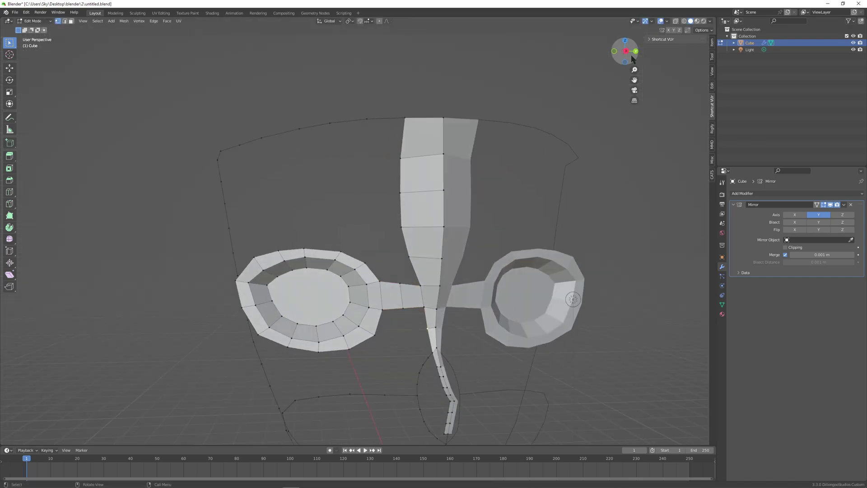
Move the forehead strip's middle side vertices forward in the side profile, closer to the centre line
drag(628, 53, 680, 53)
click(617, 51)
drag(393, 193, 413, 237)
key(g)
click(422, 236)
drag(392, 153, 413, 200)
key(g)
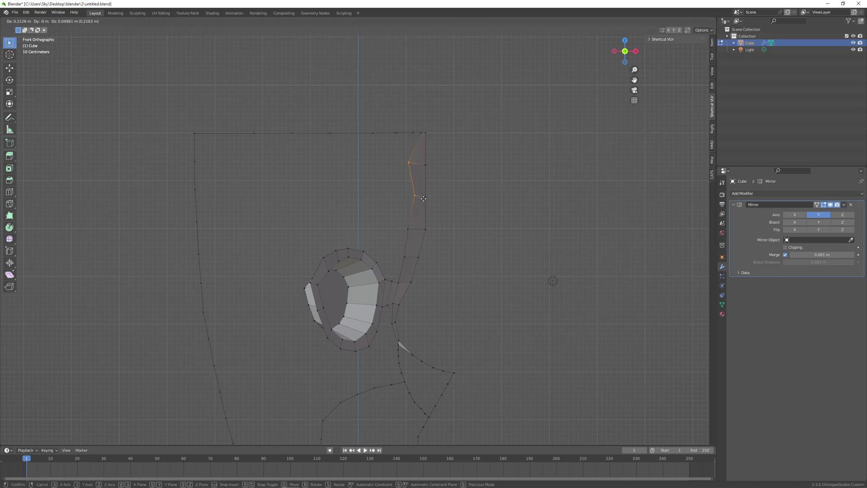
click(425, 201)
Move the forehead strip's upper side vertex forward to line up with the forehead profile
drag(626, 52, 669, 59)
click(620, 53)
click(414, 166)
key(g)
click(432, 186)
Place vertices above the nose bridge and fill two rows of faces joining the eye ring to the forehead strip
click(412, 228)
key(g)
click(406, 284)
key(KP_3)
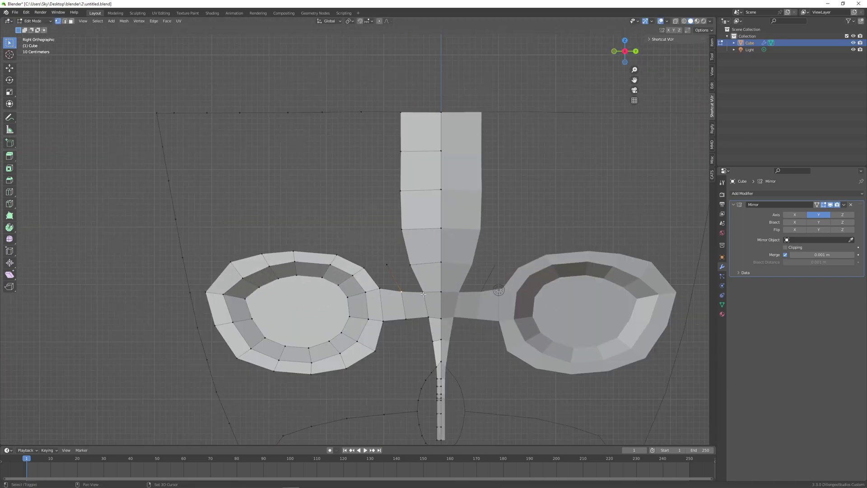
key(g)
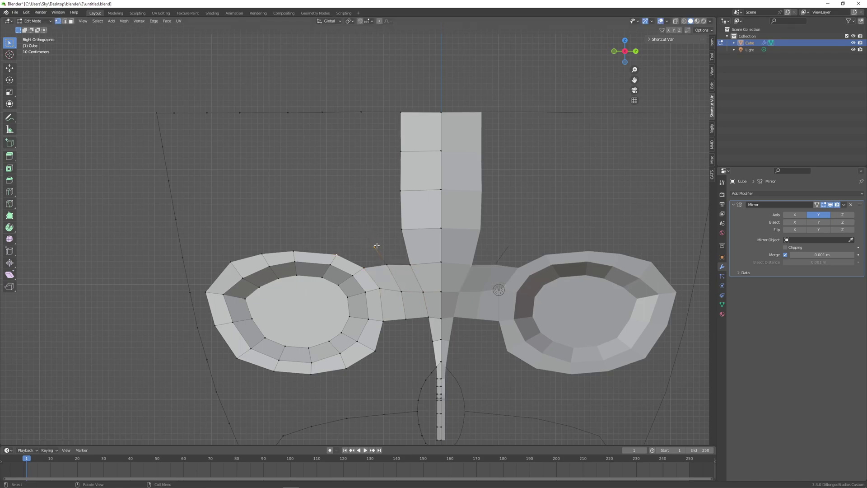
click(410, 249)
shift+click(374, 250)
key(f)
Reposition the vertices at the base of the forehead strip and raise the eye ring's top edge near the brow
click(410, 265)
key(g)
click(414, 265)
drag(392, 216, 464, 236)
key(g)
key(g)
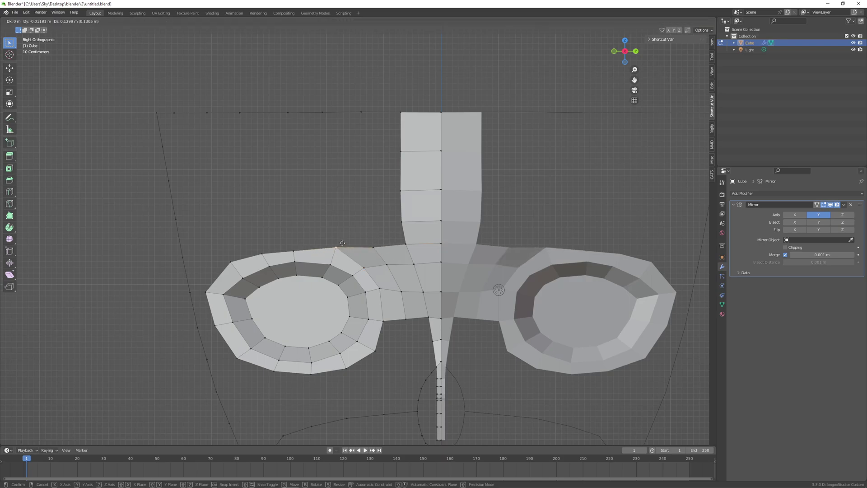
click(229, 257)
Shift the eye ring's upper vertex slightly back and up in the side profile
shift+middle_drag(229, 258, 340, 283)
click(630, 51)
scroll(335, 250, down, 1)
click(335, 250)
key(g)
click(328, 246)
middle_drag(328, 246, 420, 251)
click(632, 51)
click(510, 325)
key(e)
click(486, 325)
key(f)
key(f)
key(ctrl+z)
key(ctrl+z)
key(ctrl+z)
Extrude a chain of vertices down inside the nose outline to form an inner nose contour
middle_drag(475, 323, 553, 345)
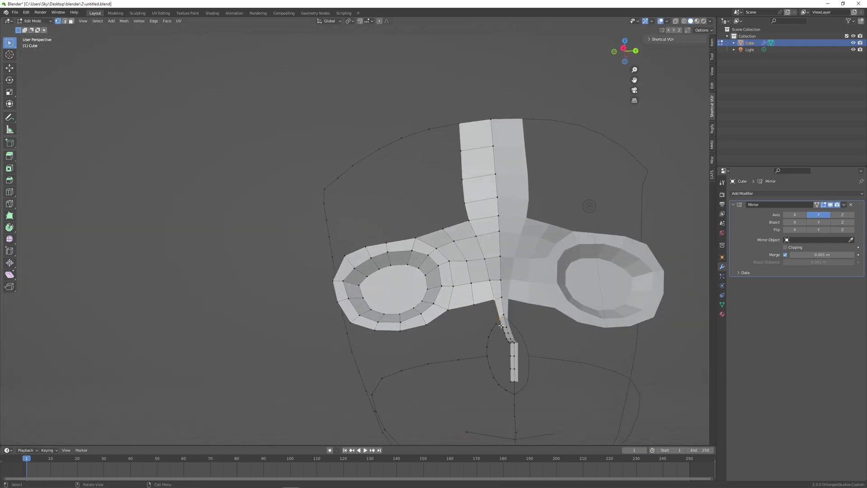
middle_drag(545, 287, 610, 300)
click(632, 51)
scroll(556, 289, up, 3)
alt+middle_drag(474, 345, 488, 192)
key(e)
click(435, 305)
key(e)
click(441, 352)
key(e)
click(475, 402)
Dissolve surplus geometry on the inner nose contour and move its upper vertex forward in the side profile
middle_drag(659, 374, 617, 369)
scroll(604, 300, down, 1)
key(x)
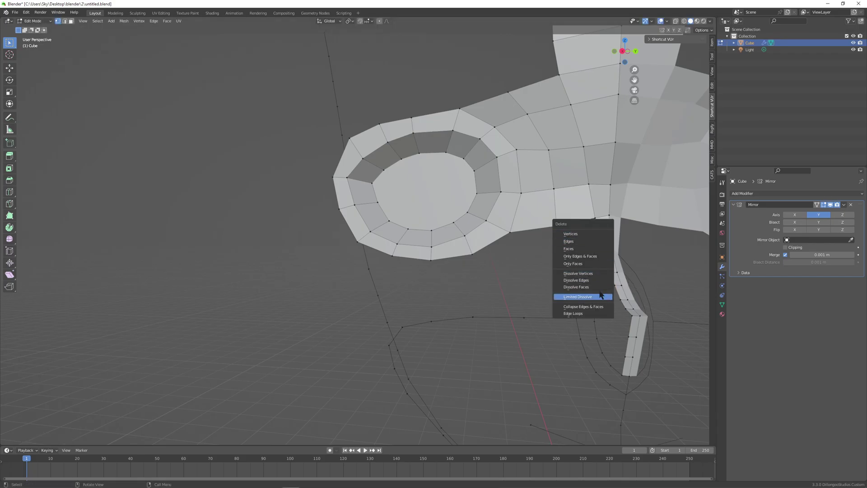
click(597, 282)
middle_drag(585, 284, 601, 277)
click(615, 52)
scroll(444, 298, up, 2)
click(435, 307)
key(g)
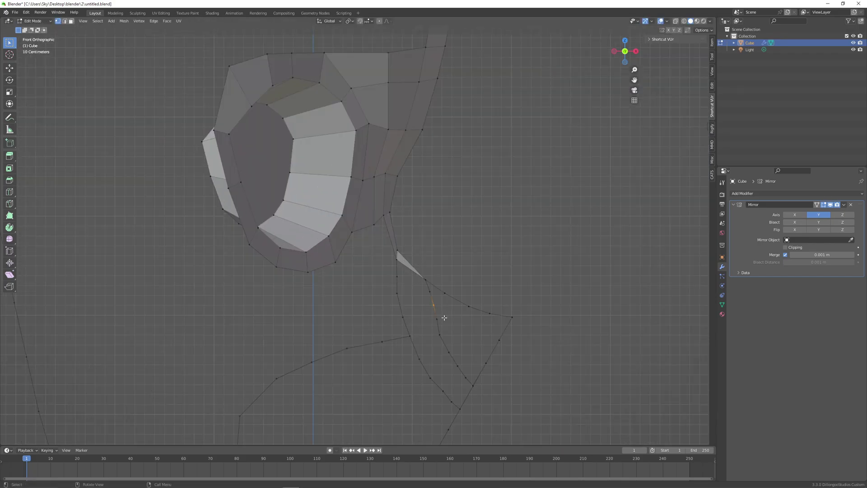
click(440, 305)
drag(429, 302, 439, 315)
Adjust the vertices beside the nose ridge and fill the narrow strip of faces along the ridge to the tip
click(425, 280)
key(g)
click(425, 285)
middle_drag(430, 289, 352, 293)
key(KP_1)
click(445, 294)
key(g)
click(445, 299)
key(f)
scroll(491, 315, up, 1)
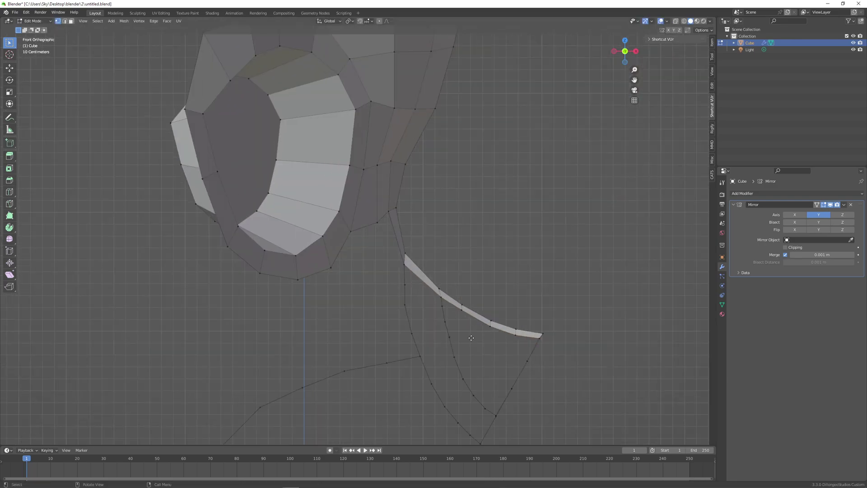
Reshape the side vertices of the inner nose contour, matching them in the front and side profiles
click(481, 381)
scroll(481, 381, down, 4)
middle_drag(482, 381, 398, 379)
key(KP_3)
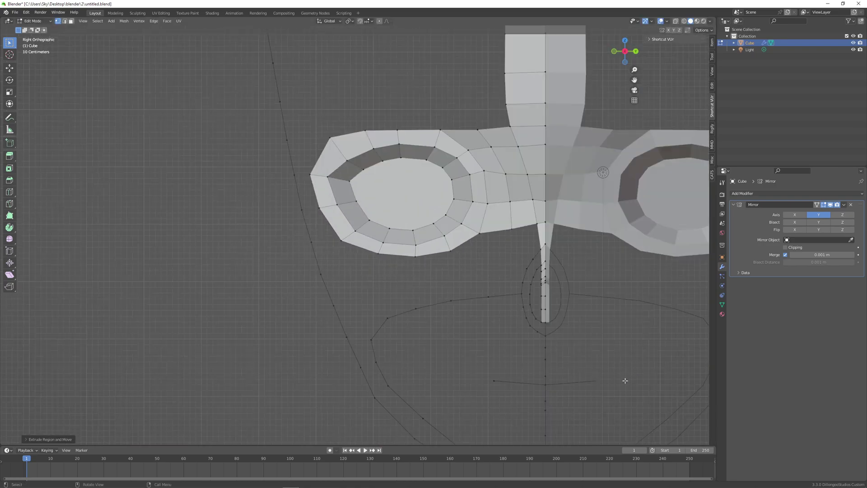
middle_drag(625, 380, 599, 375)
scroll(559, 271, up, 2)
drag(559, 271, 580, 317)
key(KP_3)
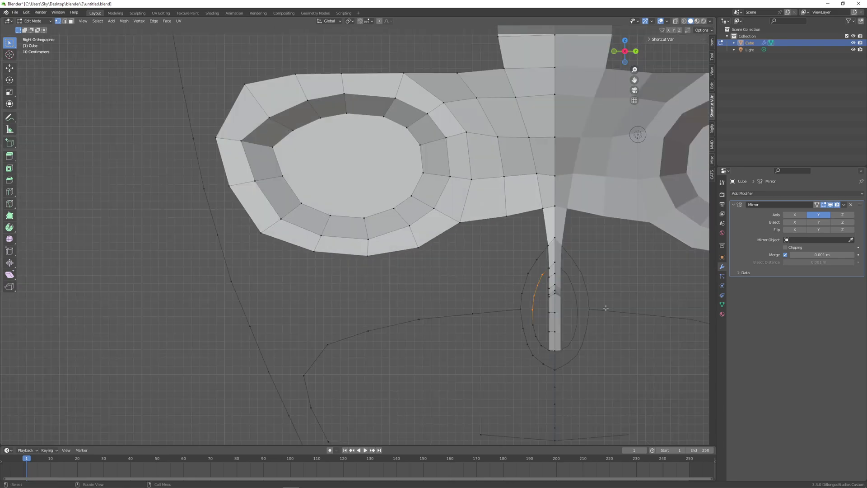
middle_drag(609, 314, 465, 309)
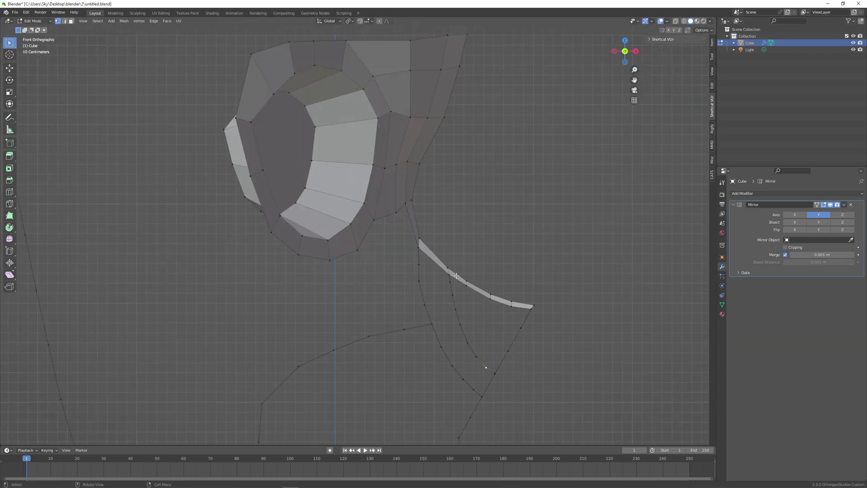
Add a loop cut through the faces at the tip of the nose
scroll(534, 347, up, 1)
click(537, 381)
middle_drag(537, 381, 565, 311)
key(ctrl+r)
click(651, 354)
click(616, 50)
Move the loop cut's vertices at the nose tip to round its surface in both profiles
key(g)
click(627, 360)
key(g)
click(627, 357)
click(622, 52)
key(g)
click(503, 321)
click(626, 351)
scroll(587, 346, down, 1)
click(621, 52)
click(511, 306)
key(e)
click(510, 317)
key(f)
key(f)
middle_drag(616, 345, 531, 309)
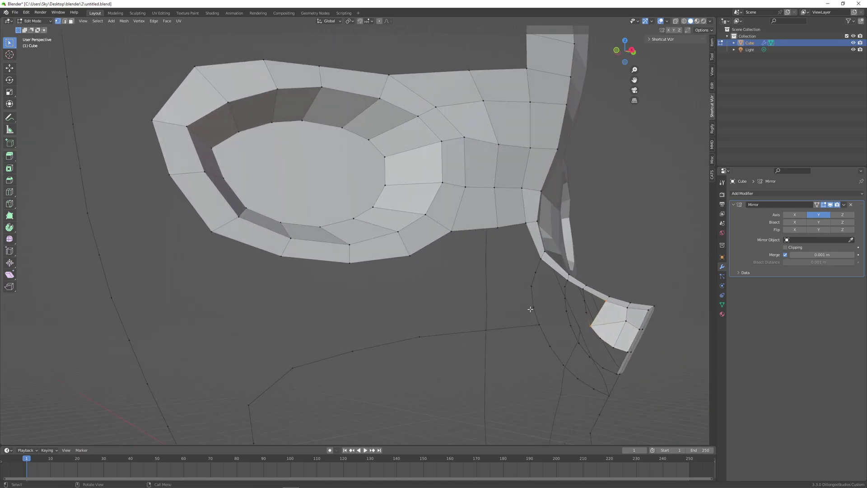
key(ctrl+z)
key(ctrl+z)
Extrude a vertex down from the nose ridge strip and fill the faces joining it to the nose tip patch
key(e)
click(596, 333)
shift+click(615, 344)
key(f)
key(KP_1)
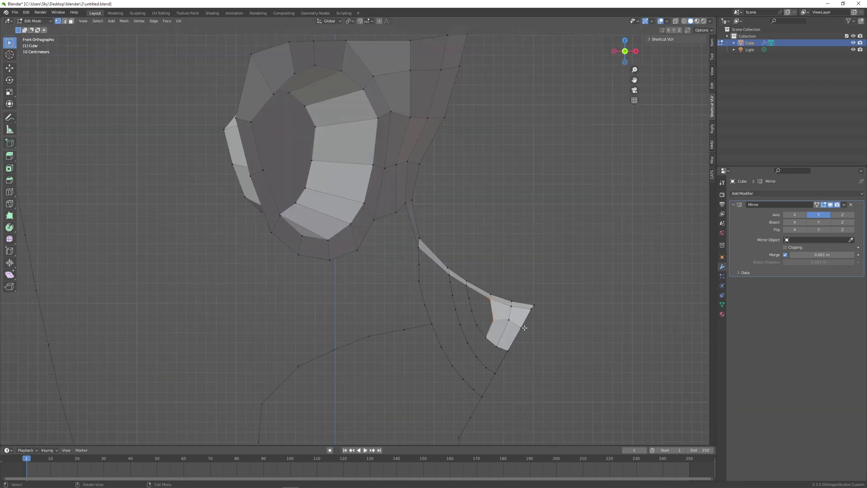
key(f)
Delete the extra vertex on the innermost nose contour and fill the face beside the tip patch
scroll(493, 316, up, 1)
key(x)
click(492, 312)
key(f)
drag(521, 338, 516, 336)
drag(540, 345, 561, 329)
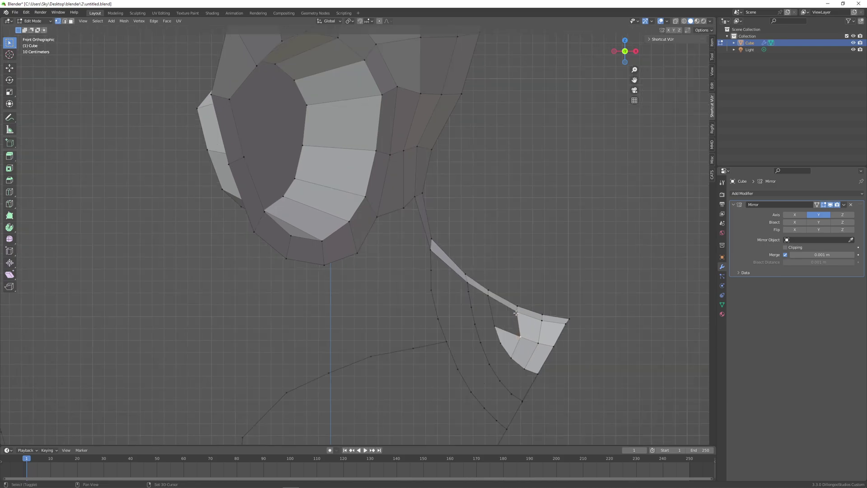
Move the lower end of the next nose contour slightly back from the nose's underside edge
click(522, 400)
key(g)
click(519, 399)
click(576, 361)
middle_drag(576, 362, 533, 378)
click(622, 55)
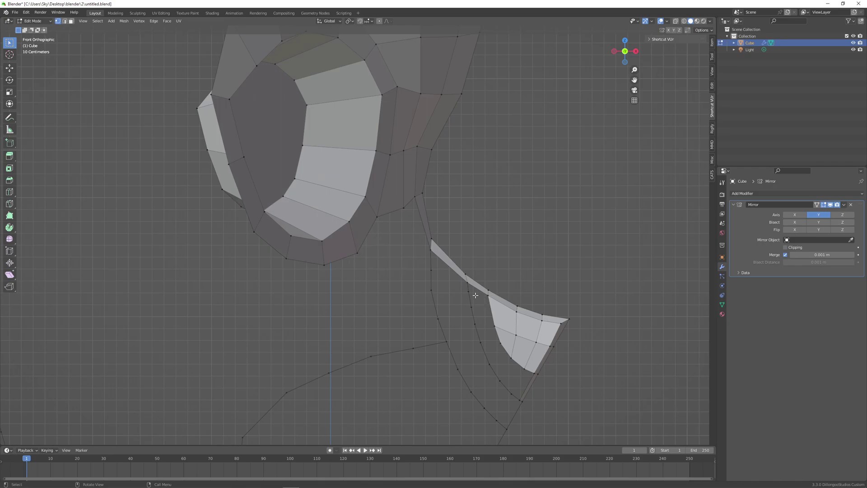
Delete the extra vertex on the next nose contour and fill faces from its lower end up the nose side
click(472, 308)
key(x)
click(472, 309)
click(534, 374)
shift+click(521, 400)
key(f)
key(f)
key(f)
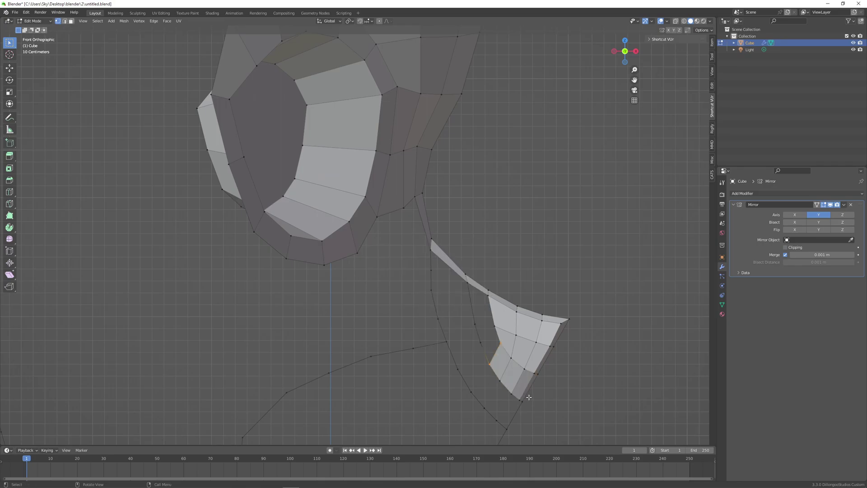
Move the contour vertices at the open end of the new face row to even out their spacing
click(483, 343)
key(g)
click(484, 346)
click(490, 363)
key(g)
click(482, 351)
Fill the remaining faces of the row up to the nose ridge and begin the outer row along the nostril
click(500, 344)
shift+click(483, 351)
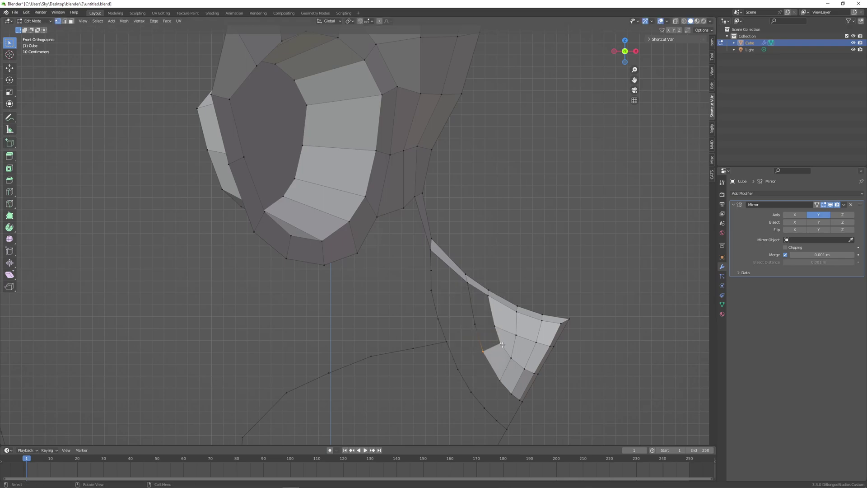
middle_drag(503, 345, 670, 358)
key(f)
key(f)
key(f)
key(f)
key(KP_1)
scroll(519, 294, up, 1)
Fill the nostril row out to the cheek line's corner and add a loop cut across the nose side's upper faces
click(454, 368)
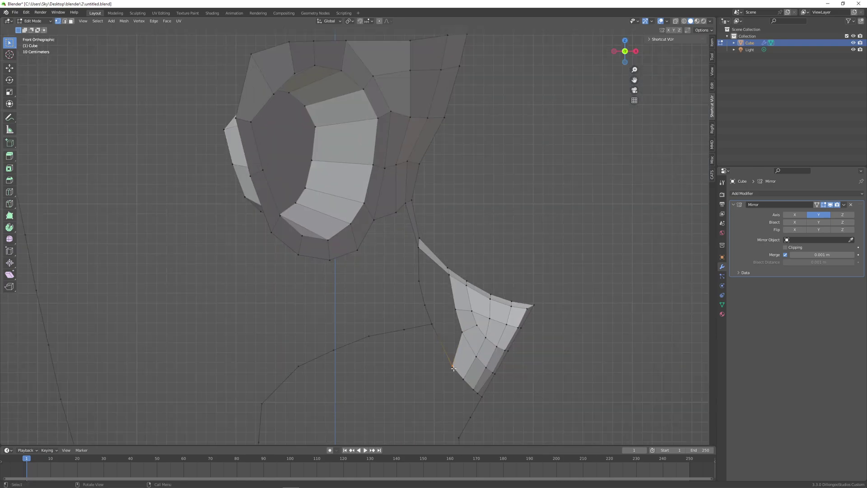
scroll(475, 325, up, 2)
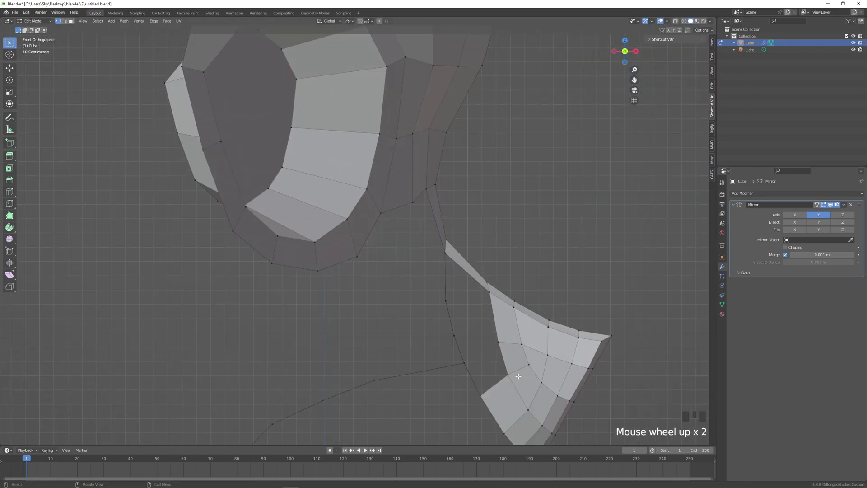
scroll(475, 325, down, 1)
drag(475, 325, 482, 329)
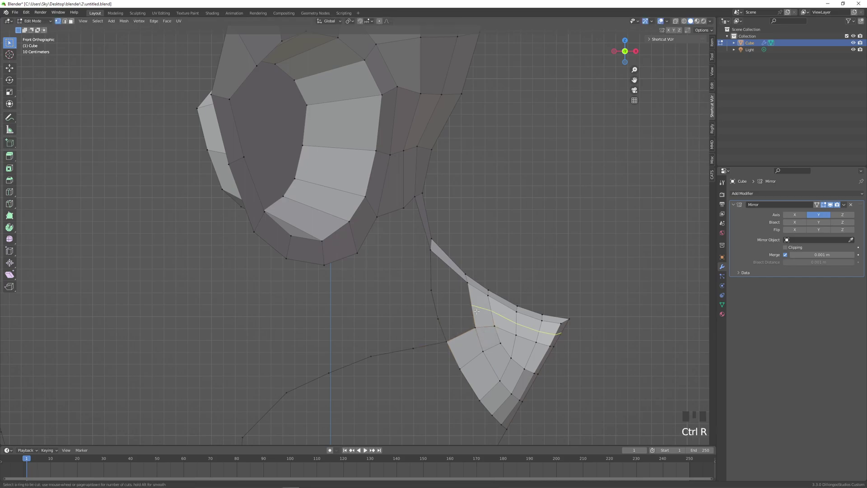
click(477, 312)
click(477, 330)
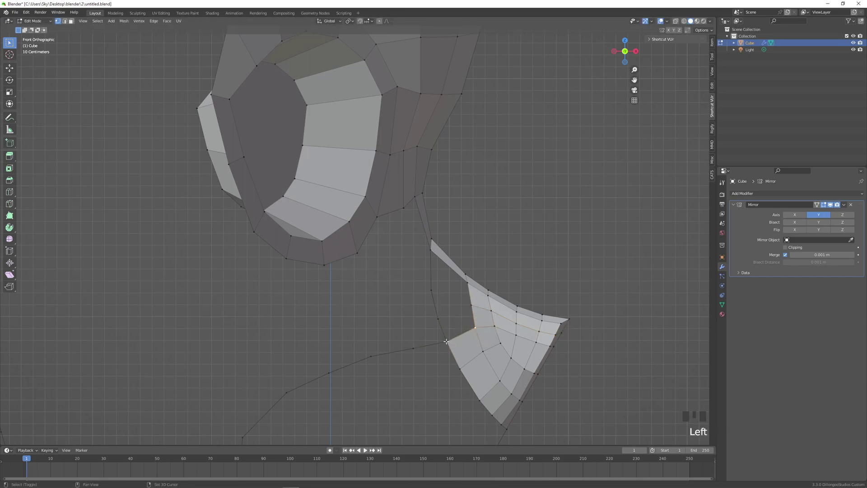
Fill the remaining faces of the nose's outer row up to the bridge and delete the extra vertex along its outer edge
key(f)
key(f)
scroll(567, 327, down, 2)
middle_drag(568, 327, 485, 343)
click(627, 55)
click(615, 52)
scroll(452, 284, up, 1)
key(Delete)
Move the vertices along the outer side of the nose to even out the new faces in profile
click(437, 287)
click(432, 321)
key(g)
click(436, 314)
click(405, 332)
key(g)
click(409, 330)
click(475, 316)
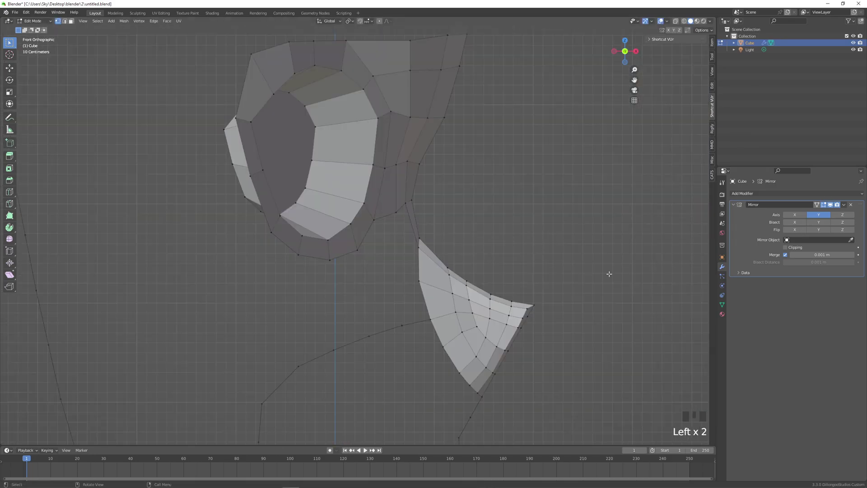
Adjust the position of a nostril vertex on the side of the nose as seen from the face's front
scroll(607, 287, down, 3)
click(636, 52)
scroll(529, 316, up, 2)
click(538, 301)
key(g)
click(536, 301)
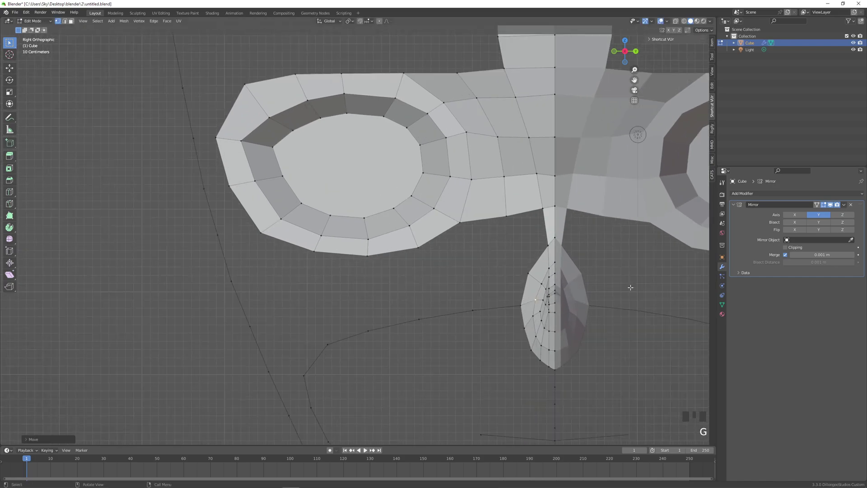
Select the edge loop down the side of the nose and mark its edges as Freestyle edges
click(615, 51)
scroll(555, 141, down, 3)
scroll(453, 328, up, 3)
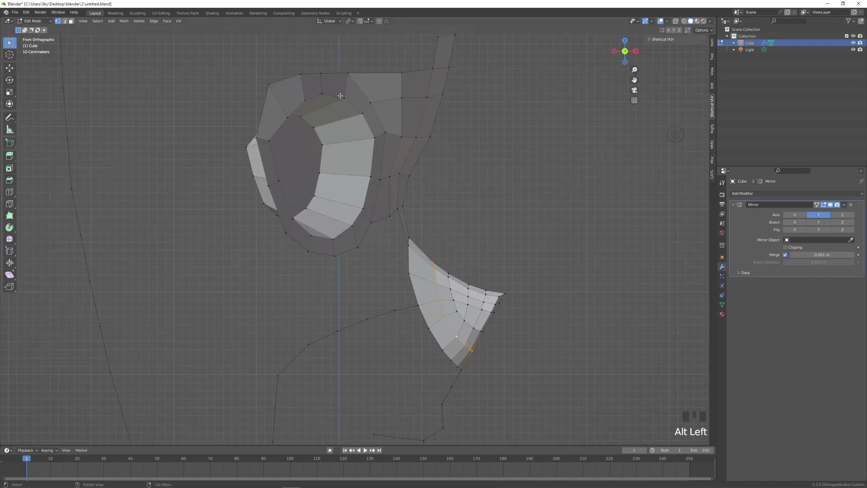
key(q)
click(403, 272)
click(636, 51)
key(ctrl+z)
middle_drag(601, 307, 533, 332)
key(q)
click(595, 302)
Merge the mesh's overlapping vertices and adjust the position of the vertices on the nose side
scroll(606, 312, up, 2)
click(541, 333)
key(a)
key(m)
click(542, 333)
click(598, 328)
key(g)
click(631, 50)
scroll(517, 260, up, 2)
key(g)
Leave mesh editing and apply Shade Smooth to the whole face object
key(Tab)
scroll(459, 223, down, 3)
right_click(459, 223)
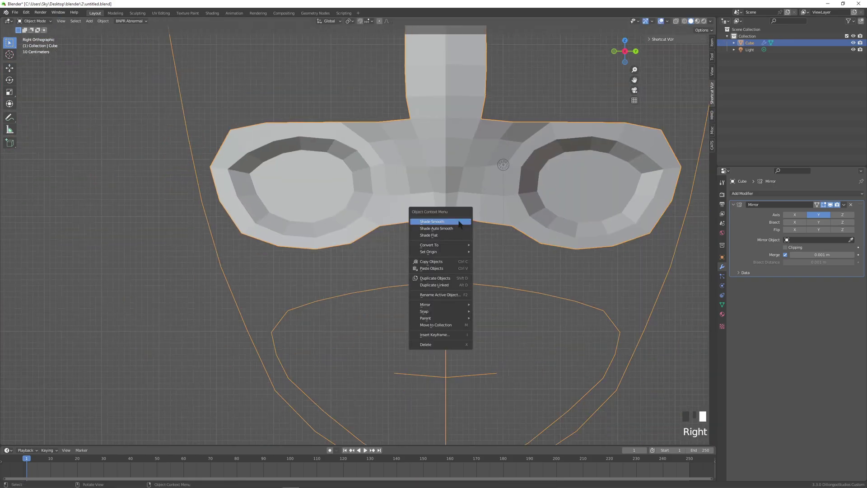
click(459, 222)
Recalculate the normals of the entire face mesh to point outside
key(Tab)
scroll(522, 273, down, 2)
key(a)
click(125, 21)
mouse_move(150, 141)
click(218, 148)
Check the normals of the face mesh by switching the Face Orientation overlay on and off again
click(516, 302)
middle_drag(516, 302, 569, 289)
click(667, 21)
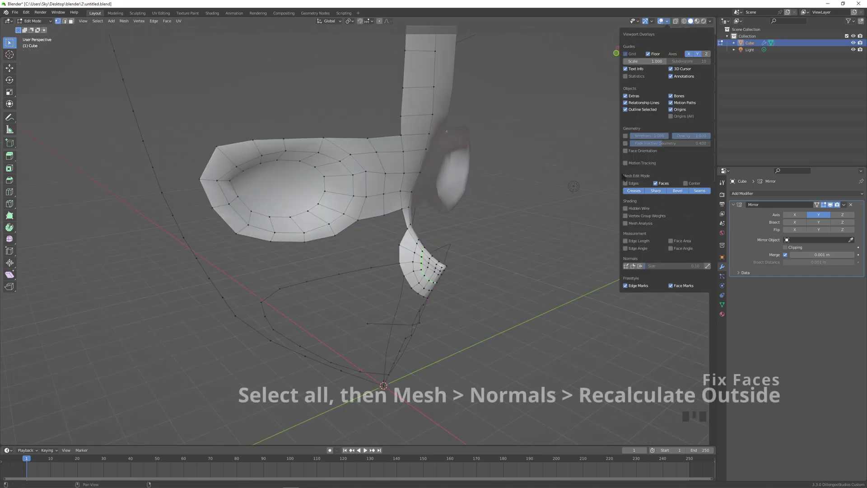
click(625, 150)
click(626, 150)
key(KP_3)
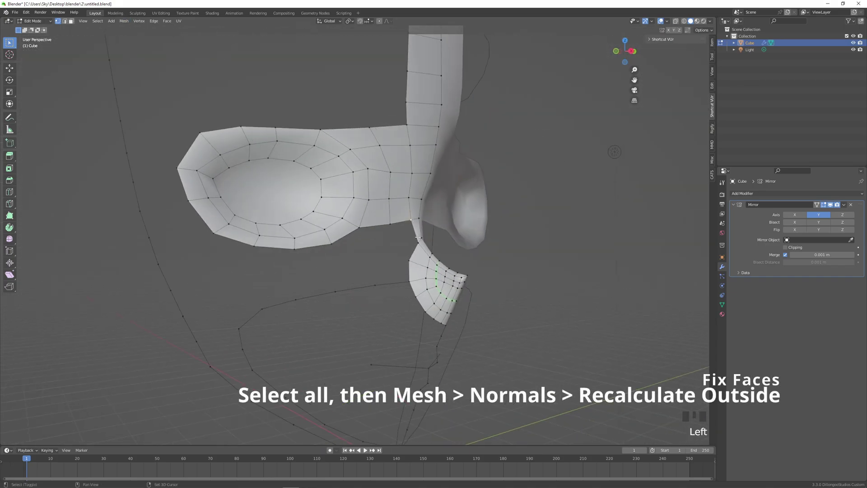
Extrude a vertex outward from the upper side of the nose and fill a face beside the bridge
middle_drag(418, 237, 386, 237)
click(441, 242)
key(e)
click(422, 245)
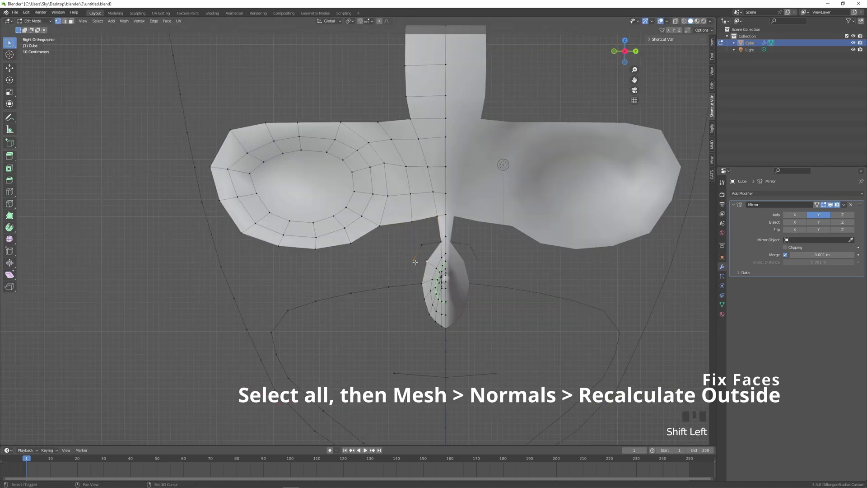
shift+click(422, 244)
shift+click(441, 242)
key(f)
Extend the faces down beside the nose, position their outer vertices and undo the last change
click(414, 260)
key(g)
click(422, 244)
key(g)
click(416, 244)
key(g)
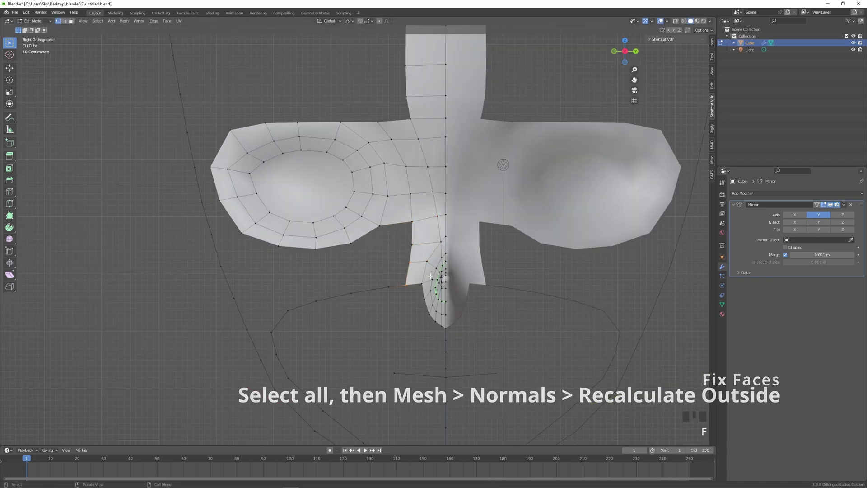
key(g)
key(ctrl+z)
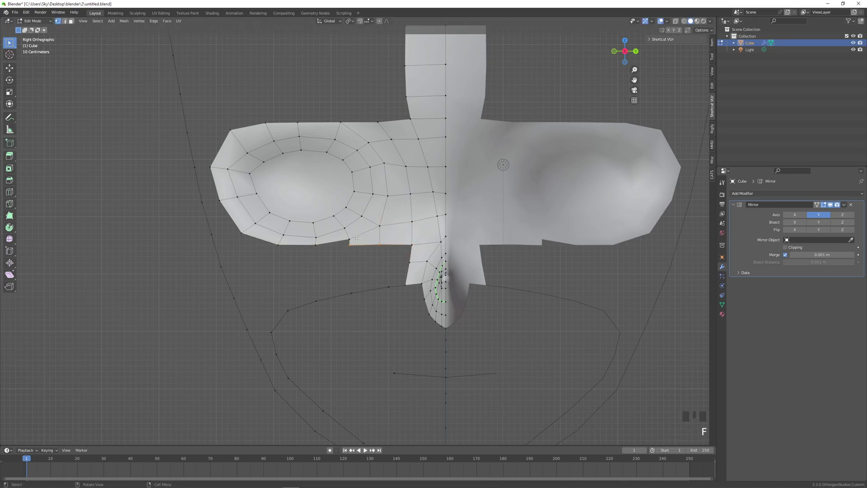
Move the lower vertices of the new cheek faces beneath the inner part of the eye ring
key(g)
click(356, 245)
click(314, 245)
scroll(315, 245, down, 2)
middle_drag(315, 245, 360, 260)
Extrude the edge beneath the outer part of the eye ring downward and connect it to the cheek faces
shift+click(294, 240)
click(622, 55)
key(e)
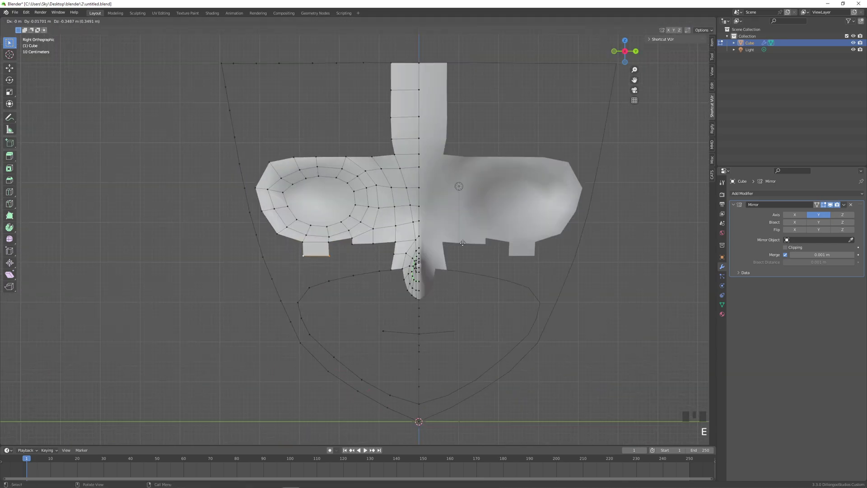
key(g)
click(378, 244)
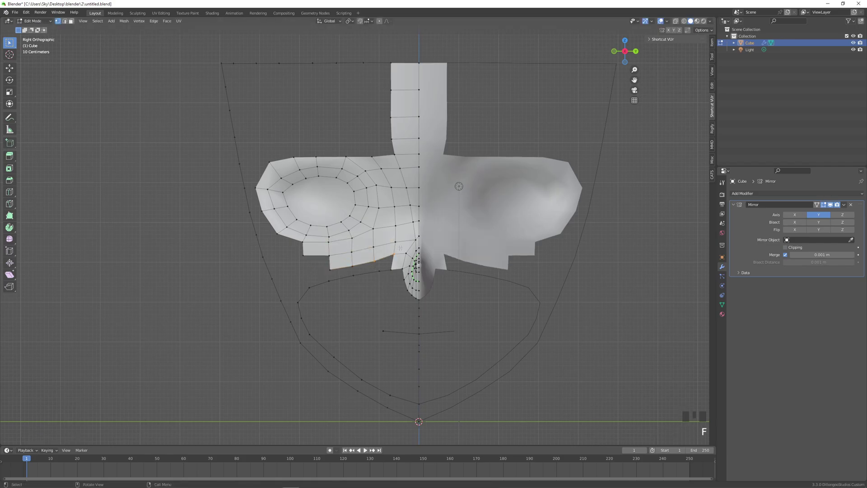
Move the outer cheek vertices in depth to follow the curve of the face
middle_drag(387, 272, 266, 253)
click(332, 252)
key(g)
click(327, 251)
click(330, 266)
key(g)
click(329, 258)
Fill a strip of faces between the inner and outer jaw contours, from the chin up to the cheek
scroll(349, 311, down, 2)
middle_drag(348, 311, 488, 271)
click(428, 302)
key(ctrl+r)
click(352, 362)
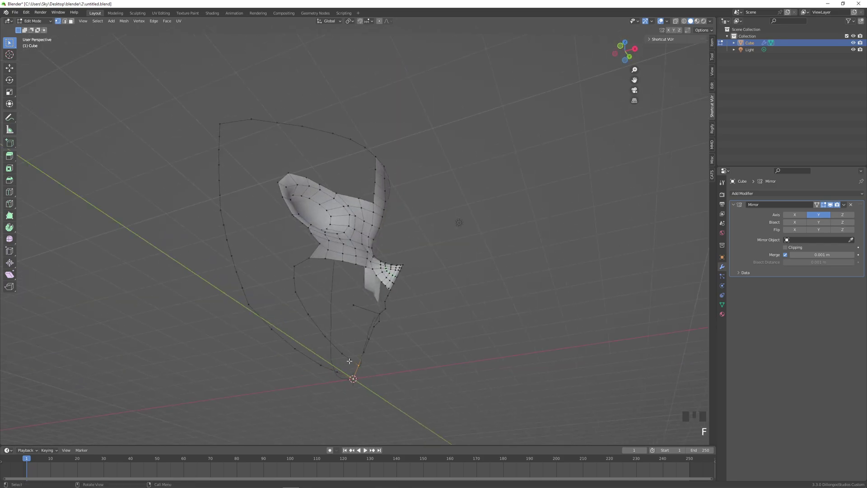
key(f)
key(f)
key(f)
key(f)
key(f)
key(f)
key(f)
Add loop cuts across the jaw strip to subdivide its longer faces
middle_drag(476, 337, 417, 324)
key(ctrl+r)
right_click(327, 334)
key(ctrl+r)
click(316, 350)
Move the inner vertices of the jaw strip to even out its faces from the front and in profile
key(KP_3)
scroll(394, 364, up, 3)
key(g)
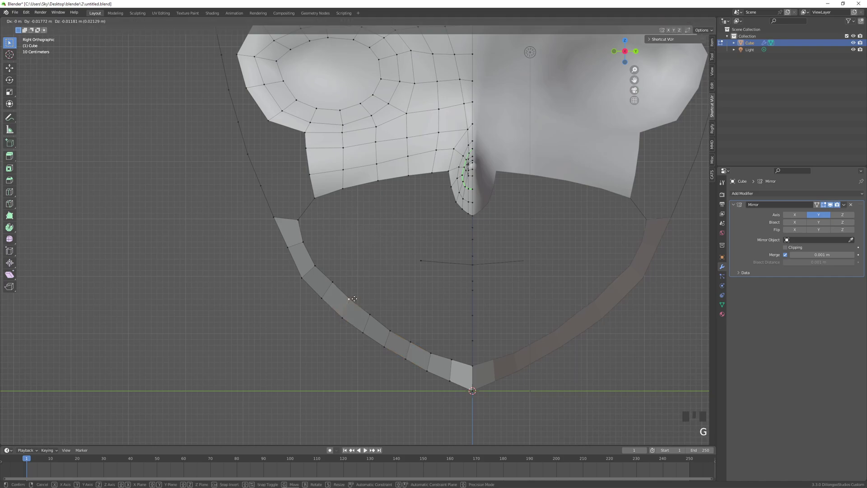
scroll(315, 264, down, 4)
middle_drag(315, 264, 280, 257)
key(KP_1)
key(g)
click(274, 255)
Add lengthwise loop cuts along the jaw strip and adjust the position of its upper vertices
key(ctrl+r)
click(286, 262)
middle_drag(445, 269, 497, 323)
key(KP_3)
scroll(410, 278, up, 2)
scroll(411, 279, down, 2)
scroll(433, 252, up, 4)
middle_drag(433, 251, 332, 253)
key(g)
click(290, 261)
Extrude the upper end of the jaw strip toward the cheek and position the new vertices
click(625, 51)
click(633, 51)
middle_drag(632, 50, 629, 48)
click(627, 48)
scroll(418, 259, up, 3)
scroll(419, 261, down, 3)
middle_drag(419, 289, 508, 311)
click(627, 52)
scroll(334, 158, up, 3)
drag(237, 267, 248, 274)
key(e)
middle_drag(247, 281, 274, 265)
click(291, 259)
Adjust the outer cheek vertex, fill the face joining the cheek to the jaw strip and reposition its lower corner
click(327, 246)
click(627, 51)
key(g)
click(326, 253)
shift+click(305, 281)
key(f)
key(g)
click(303, 279)
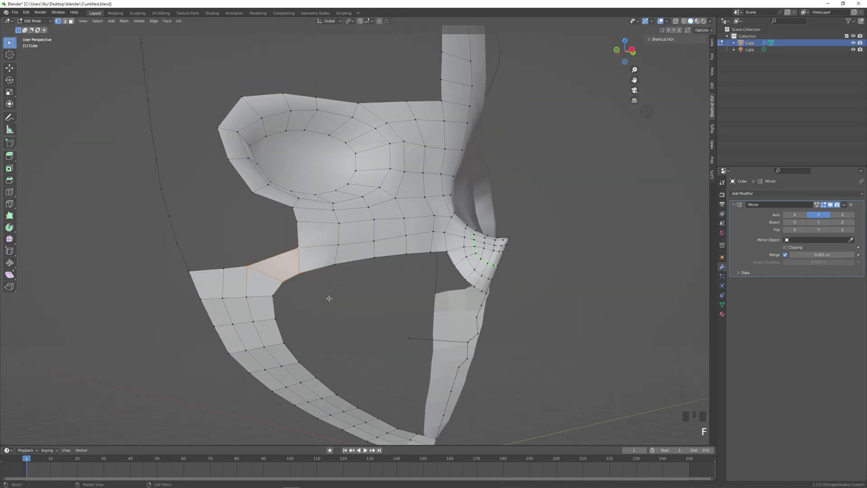
Reposition the inner vertices where the cheek joins the jaw strip, working from several angles
click(370, 304)
middle_drag(330, 302, 634, 53)
key(g)
click(298, 303)
key(g)
click(402, 310)
click(633, 52)
Extrude the cheek's outer edge toward the side of the head and position the new vertices
key(g)
key(e)
middle_drag(312, 231, 389, 217)
click(633, 51)
key(g)
click(273, 227)
scroll(343, 231, down, 2)
Undo the extra edge extrusion and fill faces between the outer cheek and the top of the jaw strip
click(303, 197)
shift+click(288, 169)
key(KP_1)
key(e)
click(291, 209)
key(ctrl+z)
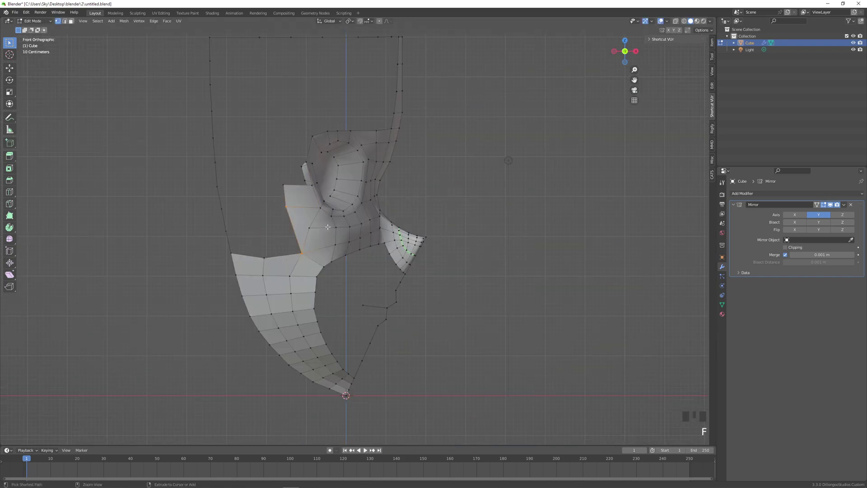
click(311, 228)
key(f)
key(f)
Move the new outer cheek vertex and fill the remaining faces up the side of the face
key(g)
click(283, 233)
click(284, 233)
key(f)
key(f)
key(f)
click(294, 253)
Adjust the new side-of-face vertices in the face-on and profile views to even out the grid
middle_drag(343, 230, 409, 283)
key(KP_3)
key(g)
click(307, 253)
key(KP_1)
key(g)
click(278, 254)
Move the inner cheek vertex beside the base of the nose to smooth the surface there
key(a)
key(Tab)
scroll(507, 266, down, 4)
scroll(407, 181, up, 6)
click(376, 150)
key(g)
click(388, 153)
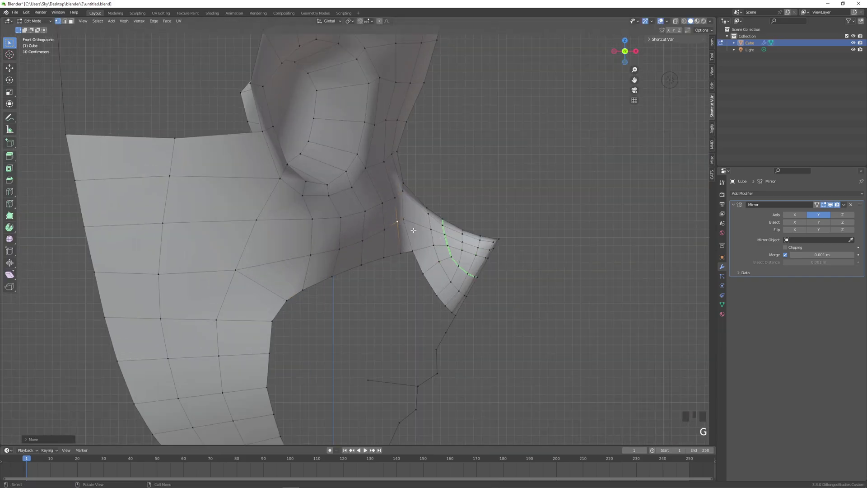
Extrude the upper border of the eye area upward along Z to start the brow row
key(KP_3)
scroll(368, 281, up, 3)
ctrl+click(413, 237)
key(e)
key(z)
click(392, 194)
Align the brow row's vertices along Z and fill the gap to the central forehead strip
shift+click(270, 209)
key(g)
key(z)
click(422, 218)
key(f)
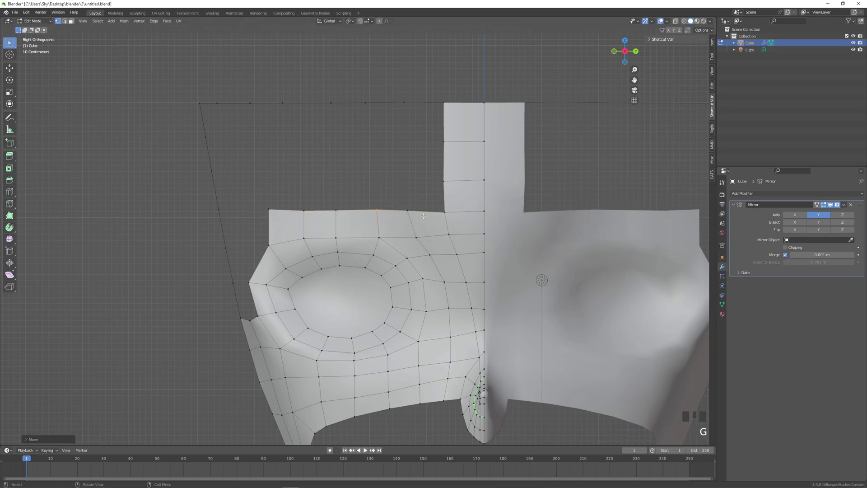
Move the brow row's vertices in profile so they follow the forehead's curve
click(615, 52)
key(g)
click(363, 212)
click(354, 238)
key(g)
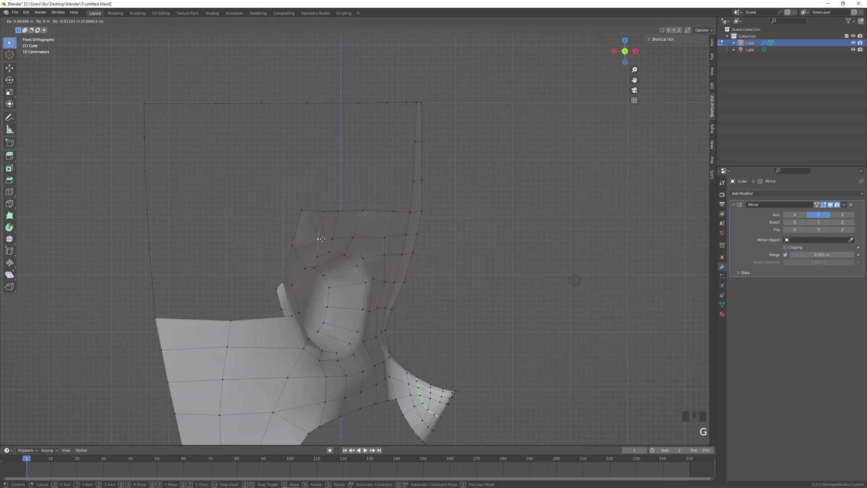
click(355, 238)
click(321, 239)
Reposition the outer and inner vertices along the brow row's top edge
middle_drag(323, 239, 289, 250)
click(620, 53)
click(301, 211)
key(g)
click(302, 210)
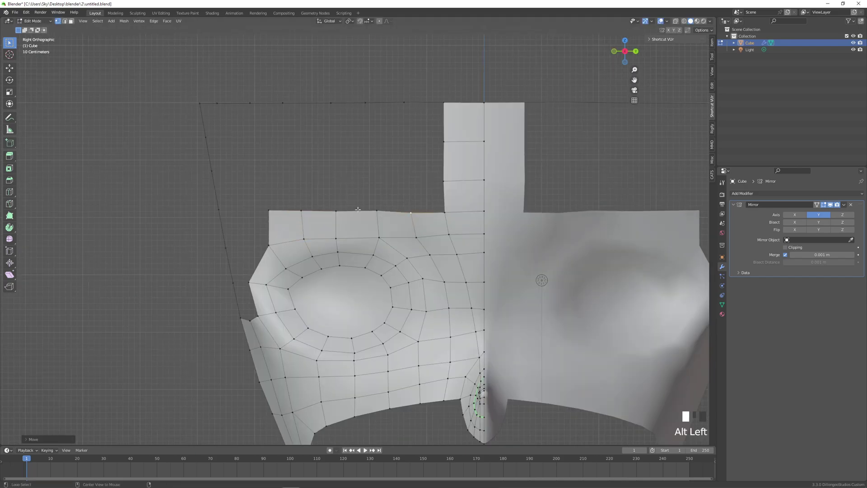
click(409, 211)
key(g)
Flatten the brow row's top edge loop by scaling it along Z
alt+click(358, 210)
key(s)
key(z)
click(410, 189)
Extrude the brow row's top edge about 1.24 m upward along Z and divide the new faces with a horizontal loop cut
drag(418, 188, 254, 228)
key(e)
key(z)
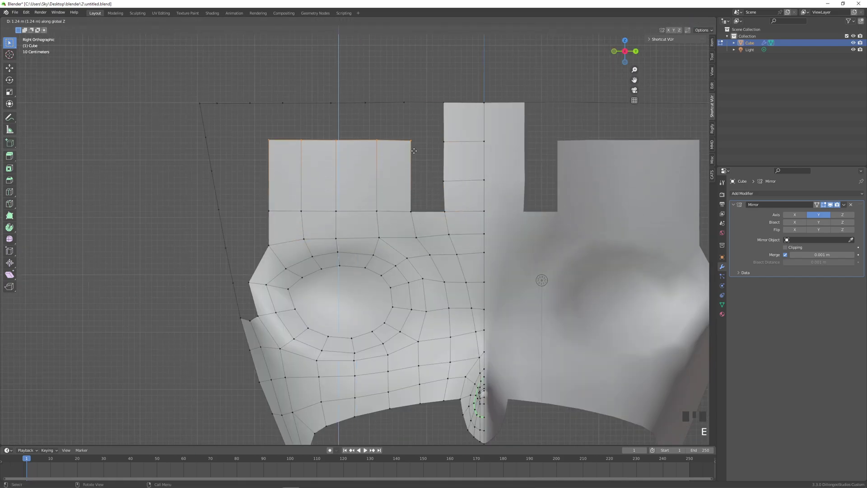
click(424, 147)
key(s)
click(432, 143)
key(g)
key(ctrl+z)
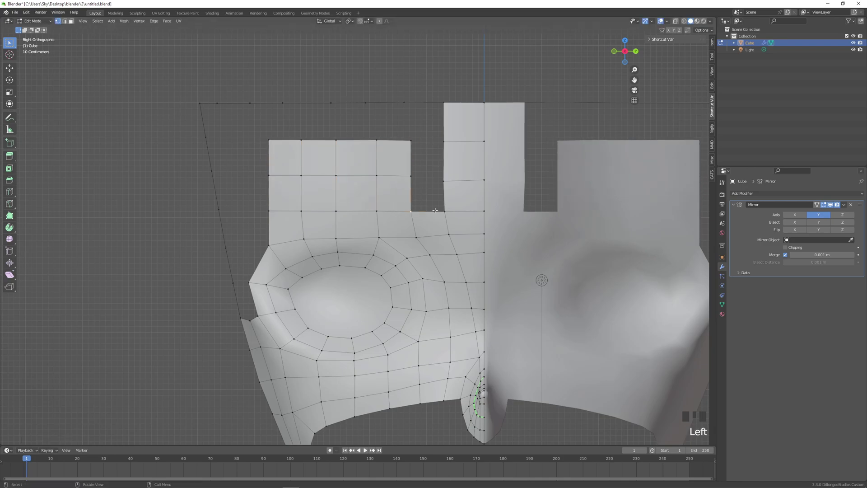
Fill the gap between the new forehead faces and the central strip, then adjust a vertex on the seam
shift+click(443, 211)
key(f)
key(f)
click(445, 181)
key(g)
click(451, 175)
Move the middle forehead vertices forward to round the forehead as seen in profile and perspective
middle_drag(451, 176, 524, 180)
click(624, 52)
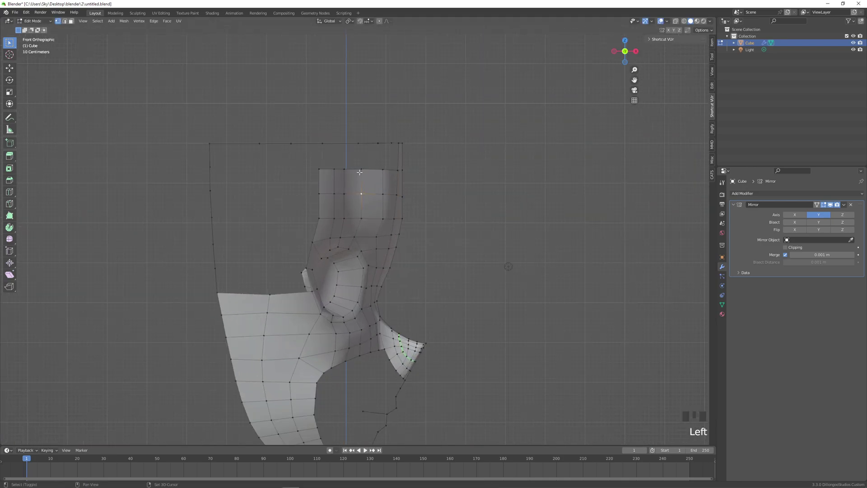
shift+click(359, 168)
middle_drag(362, 217, 389, 257)
key(g)
click(393, 260)
shift+click(352, 176)
key(g)
click(425, 282)
Shift the outer forehead vertices to continue the forehead's curve toward the temple
middle_drag(425, 282, 398, 252)
shift+click(396, 287)
key(g)
click(420, 298)
middle_drag(395, 288, 488, 217)
key(g)
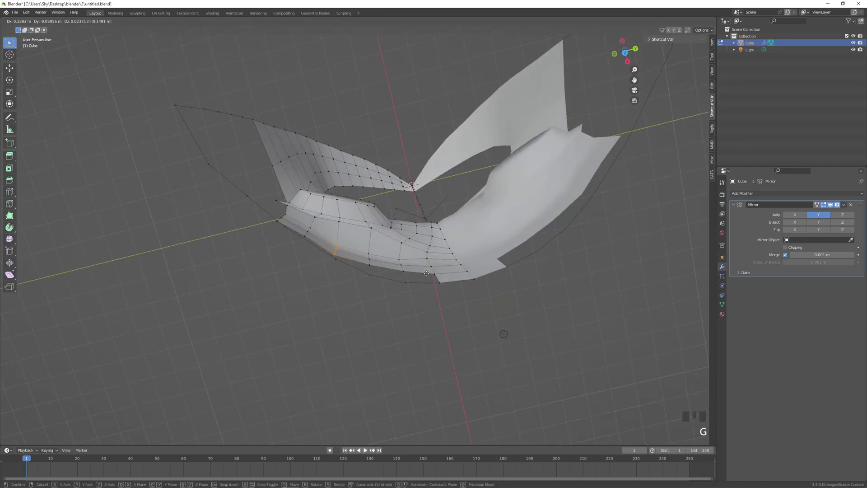
click(427, 274)
click(305, 235)
key(g)
click(304, 239)
Fill the row of faces between the forehead's upper edge and the head's top guide line
middle_drag(303, 239, 312, 149)
click(618, 61)
drag(406, 131, 427, 178)
key(f)
key(f)
key(f)
key(f)
key(f)
key(f)
key(f)
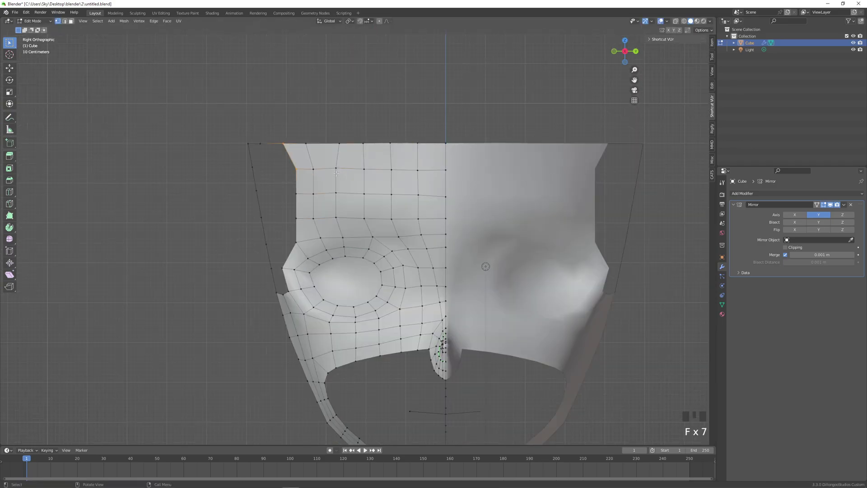
Move the outer forehead vertices sideways to line up the temple edge from the face-on view
key(g)
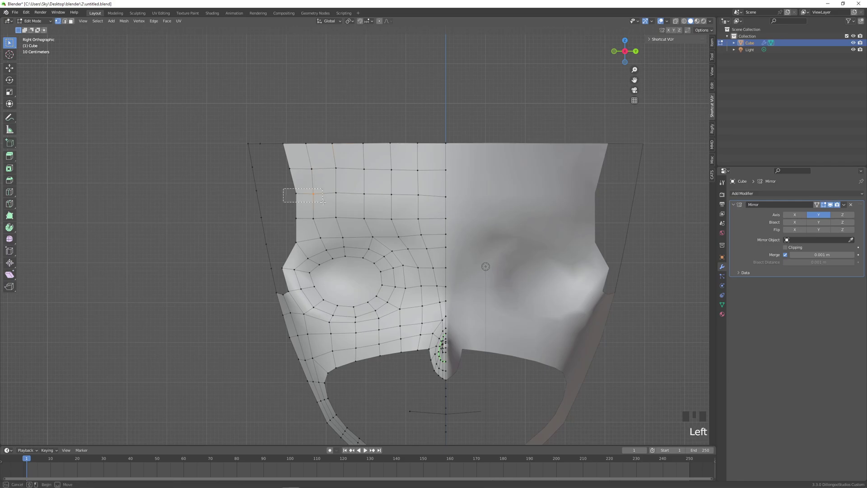
drag(281, 159, 304, 225)
key(g)
click(302, 225)
key(g)
Adjust the temple-side forehead vertices and the forehead's upper rear corner to smooth the profile
middle_drag(303, 224, 436, 158)
click(336, 184)
click(337, 184)
key(g)
click(362, 232)
click(330, 142)
click(300, 145)
key(g)
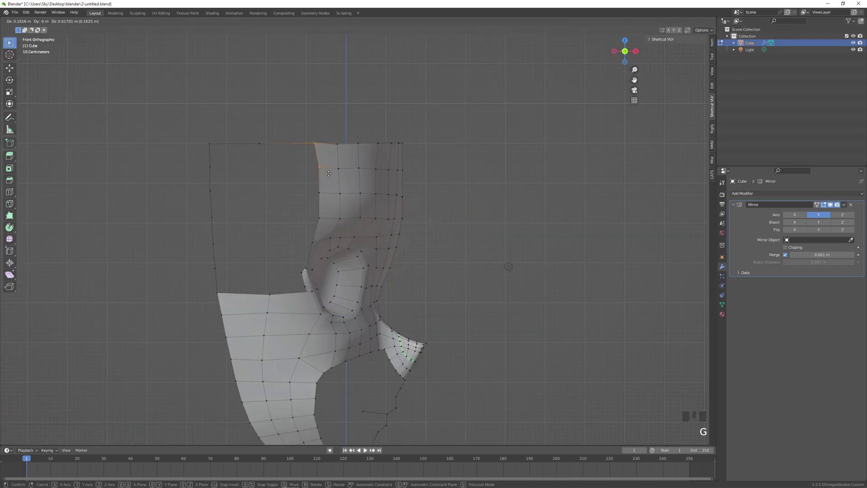
middle_drag(328, 173, 366, 172)
click(378, 242)
key(g)
click(406, 218)
Extend the side of the head upward from the cheek's upper edge to brow level, joining it to the eye's outer border
middle_drag(366, 171, 330, 131)
key(Tab)
click(625, 53)
middle_drag(526, 266, 433, 269)
click(627, 50)
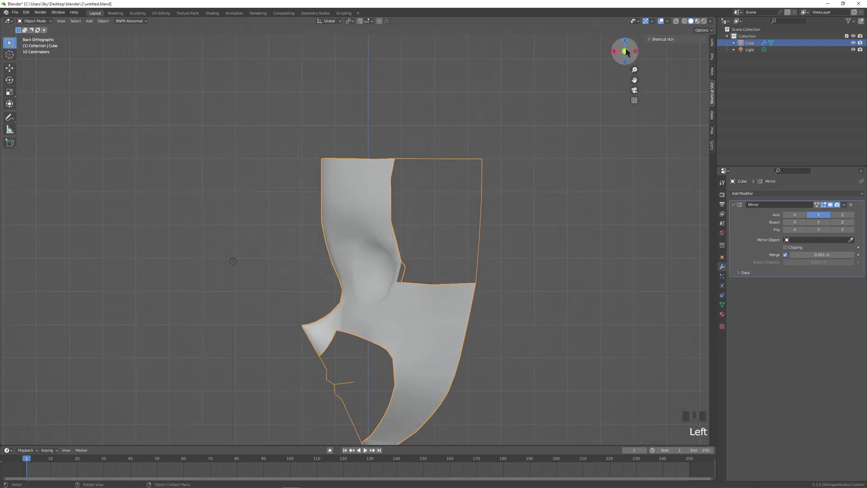
click(626, 51)
key(Tab)
scroll(290, 267, up, 2)
mouse_move(278, 274)
middle_down()
mouse_move(326, 246)
mouse_move(283, 284)
middle_up()
click(202, 317)
click(629, 51)
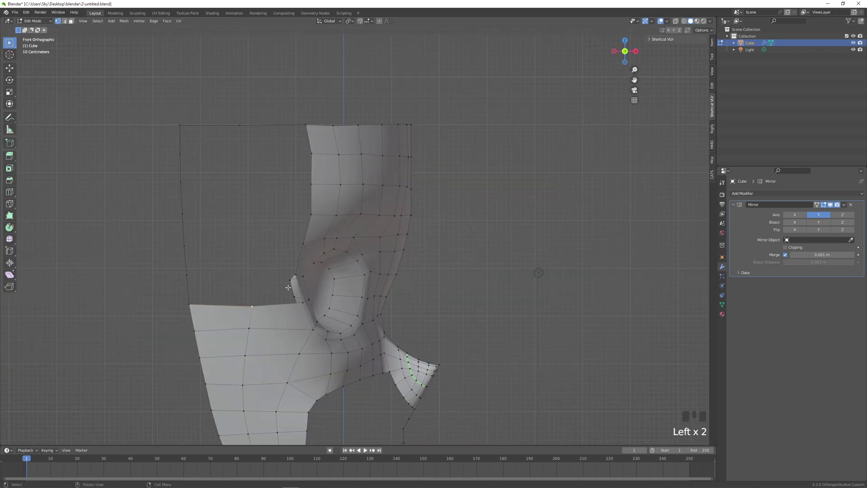
drag(256, 307, 257, 249)
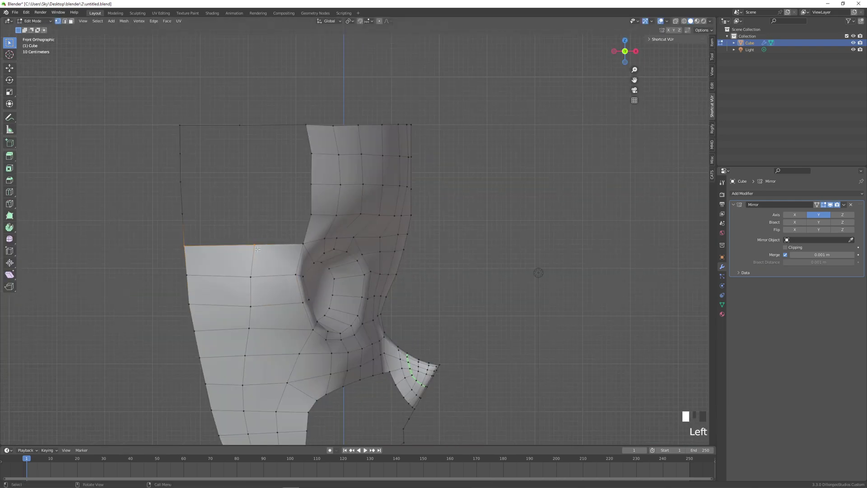
Adjust the middle vertex on the head side's upper edge and fill the column of faces beside the forehead up to the top
key(g)
click(254, 243)
shift+click(301, 243)
key(f)
key(f)
key(f)
key(f)
Fill the rearmost column of faces on the side of the head up to the top guide line
click(186, 244)
shift+click(251, 243)
key(f)
key(f)
key(f)
shift+click(310, 130)
key(f)
key(f)
Reposition the head side's top-edge vertex and a temple vertex to smooth the newly filled surface
click(241, 126)
key(g)
click(252, 129)
middle_drag(479, 293, 316, 334)
key(g)
scroll(331, 216, up, 2)
middle_drag(330, 216, 260, 237)
click(630, 52)
key(g)
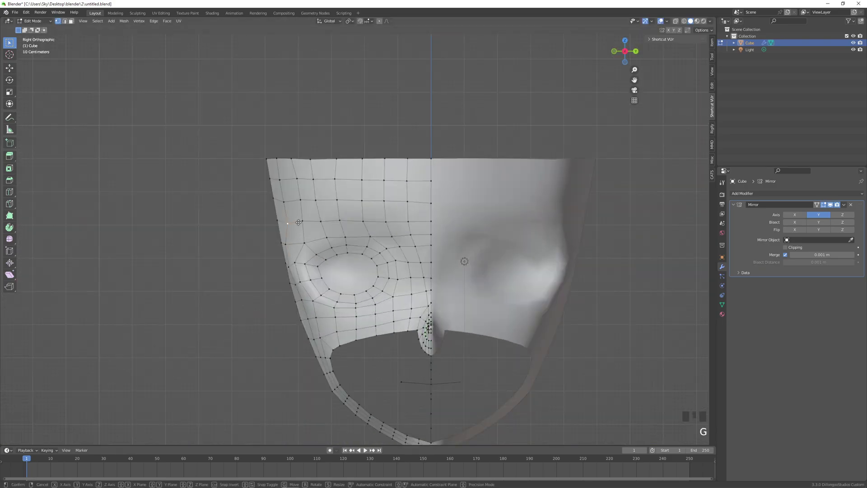
click(298, 224)
Shape the lip outline around the mouth corner, positioning its vertices from the face-on and profile views
click(615, 51)
scroll(425, 292, down, 2)
click(355, 276)
middle_drag(424, 292, 350, 285)
scroll(523, 325, up, 7)
middle_drag(523, 326, 417, 295)
click(432, 298)
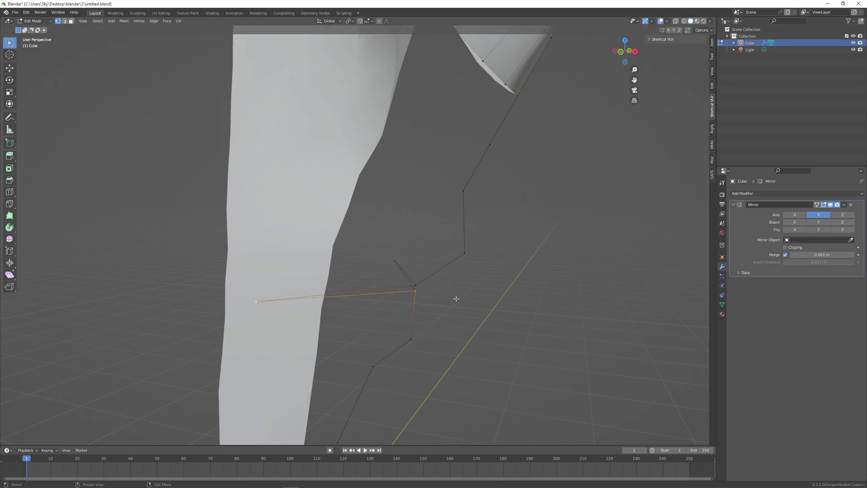
key(KP_3)
key(g)
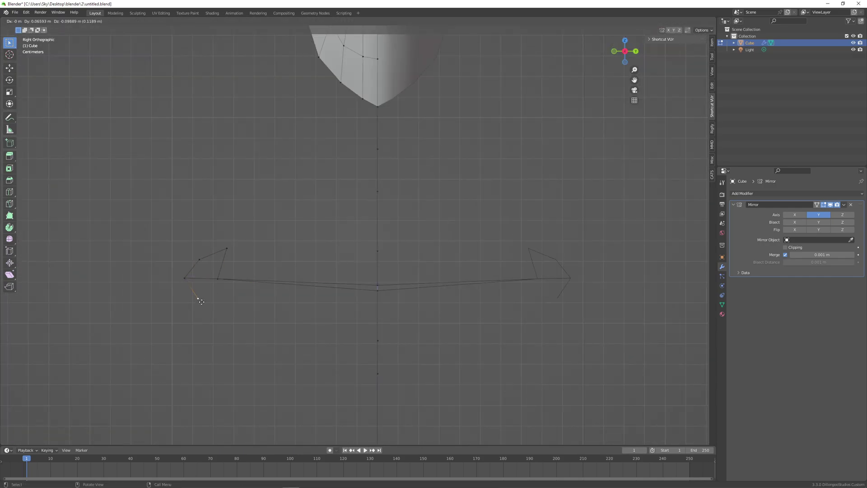
click(201, 301)
key(KP_1)
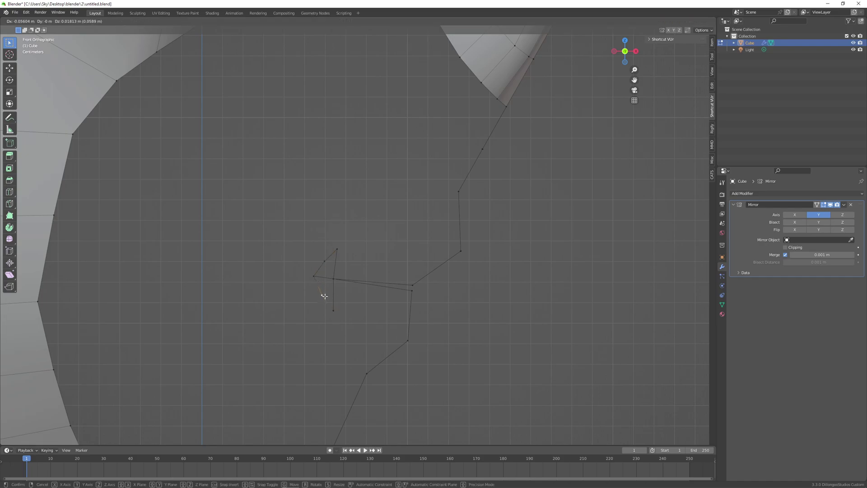
click(341, 248)
Fill the lower lip's face beside the mirror centre line
key(KP_3)
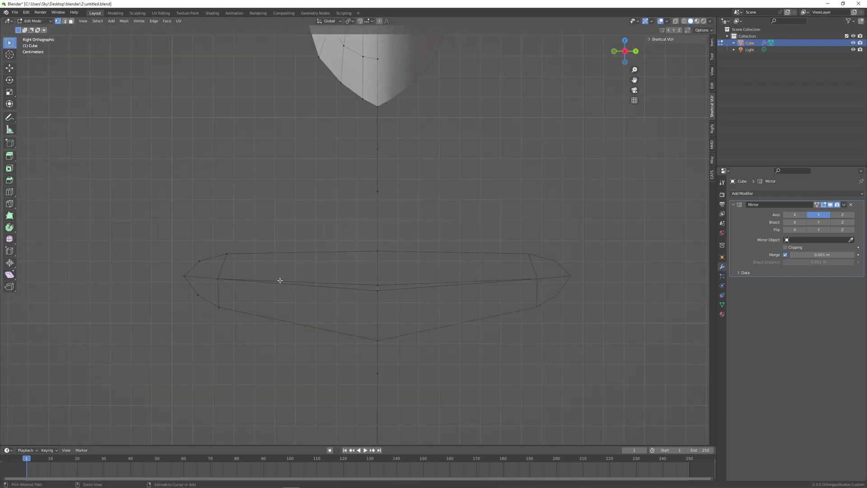
shift+click(377, 340)
shift+click(377, 291)
shift+click(299, 286)
key(f)
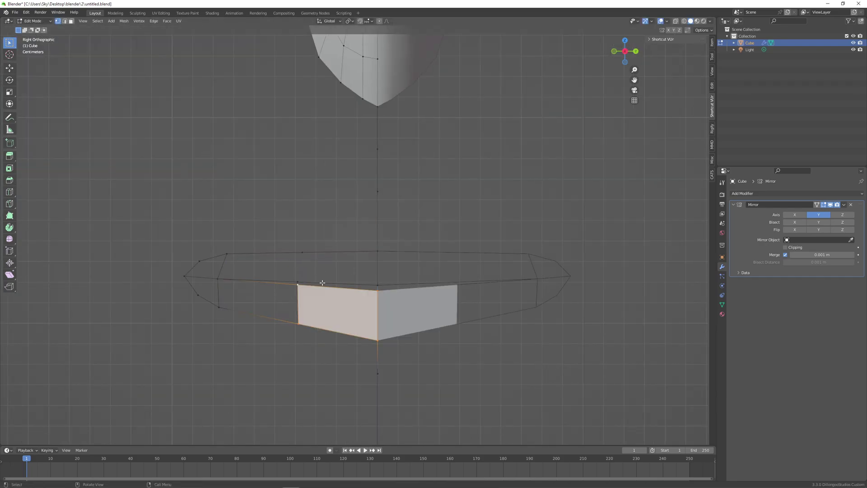
Fill the upper lip's faces and the remaining lower lip faces out to the mouth corner
click(375, 284)
shift+click(375, 252)
shift+click(300, 281)
key(f)
shift+click(303, 252)
shift+click(298, 281)
key(f)
click(298, 285)
shift+click(299, 323)
key(f)
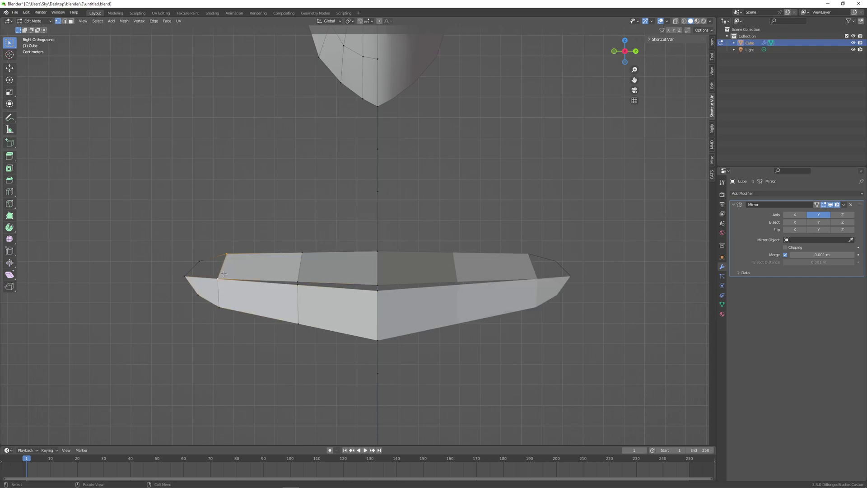
Fine-tune the vertices along the lip parting line in profile and perspective
key(KP_1)
click(344, 285)
key(g)
click(344, 286)
middle_drag(353, 289, 435, 304)
key(g)
middle_drag(389, 280, 289, 289)
Add vertical loop cuts across the upper and lower lips
key(ctrl+r)
click(282, 294)
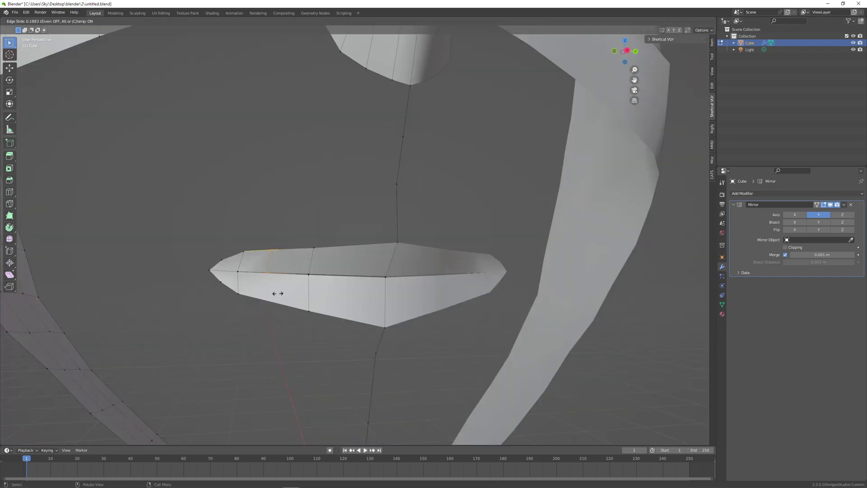
click(352, 267)
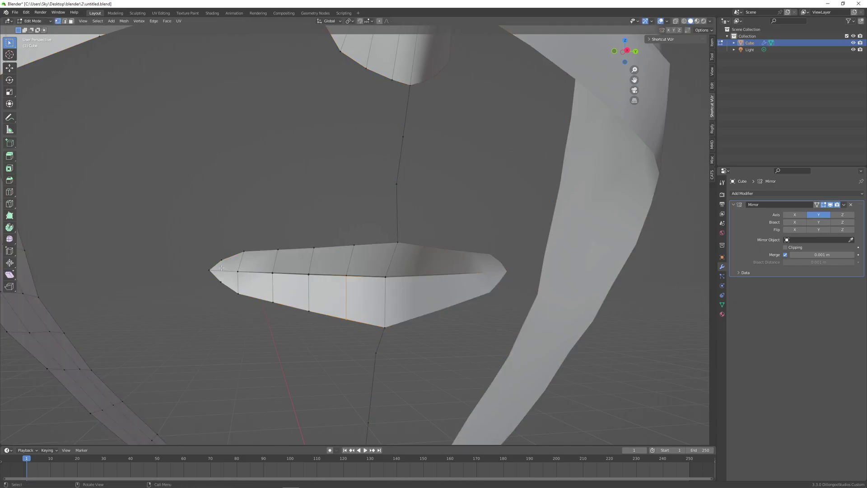
Merge overlapping vertices across the whole mesh by distance
scroll(259, 263, down, 3)
key(a)
key(m)
key(b)
click(254, 287)
Subdivide all the lip faces once
scroll(307, 279, up, 3)
scroll(266, 263, down, 1)
drag(206, 223, 400, 319)
right_click(299, 270)
click(299, 270)
scroll(454, 247, down, 2)
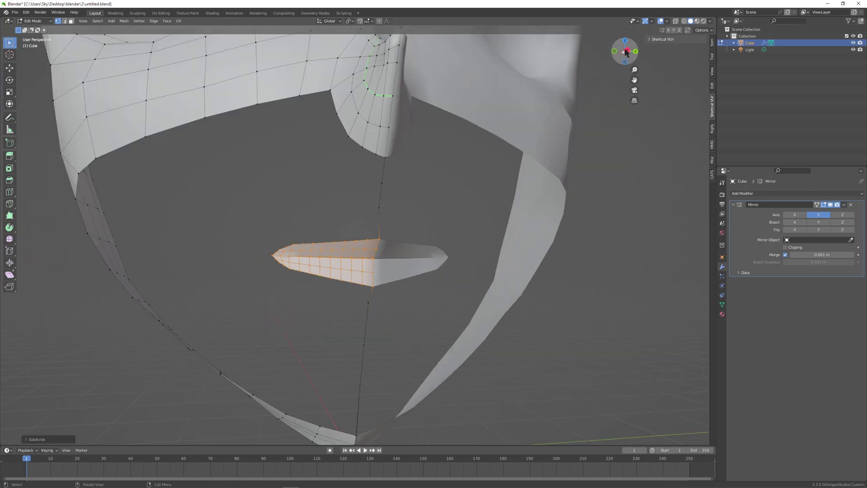
Dissolve the extra vertices on the centre profile line between the nose base and the upper lip
click(627, 51)
scroll(440, 217, down, 3)
click(437, 218)
scroll(436, 218, up, 3)
middle_drag(406, 226, 451, 242)
click(418, 193)
click(622, 53)
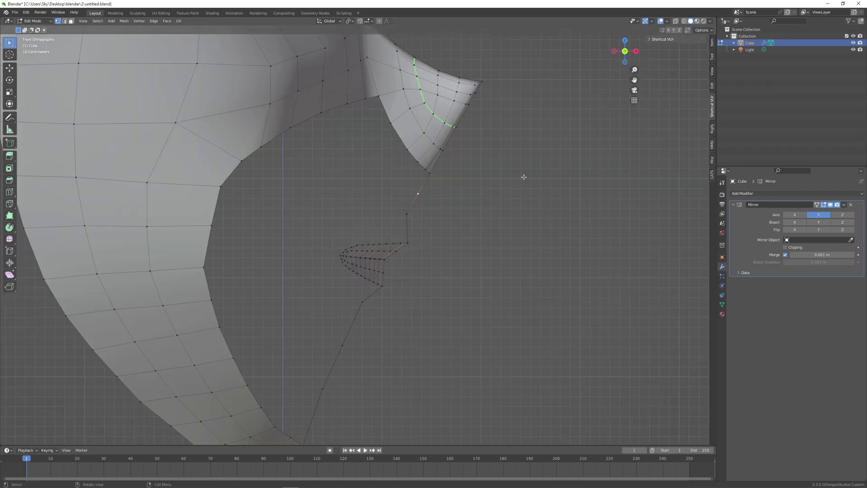
shift+click(419, 219)
key(x)
click(427, 249)
Dissolve the extra vertices on the centre profile line between the lower lip and the chin
scroll(433, 221, down, 7)
scroll(429, 229, up, 1)
click(364, 259)
key(g)
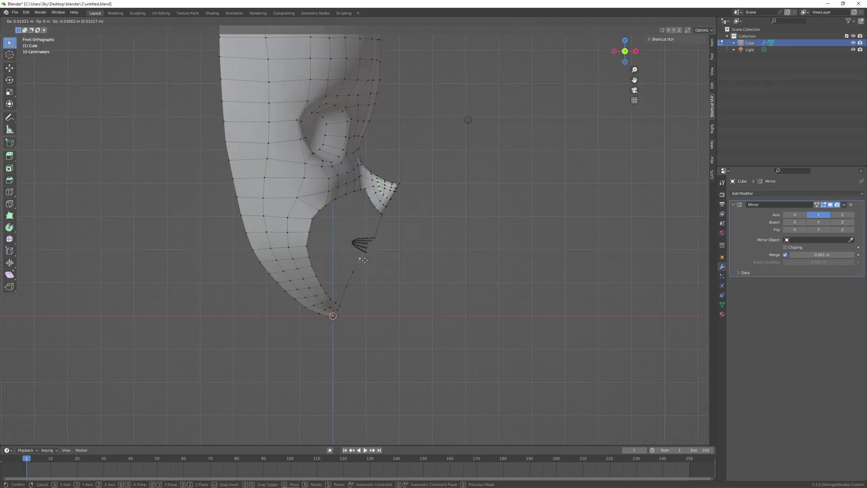
click(365, 261)
shift+click(353, 272)
shift+click(347, 287)
key(x)
click(348, 287)
Fill the first face between the nose base and the upper lip beside the centre line
middle_drag(393, 266, 313, 275)
click(614, 51)
middle_drag(441, 236, 406, 217)
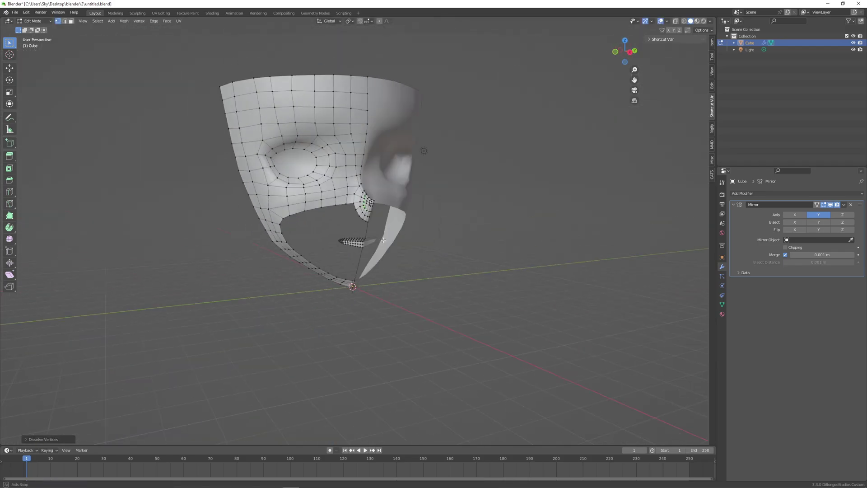
scroll(421, 235, up, 7)
scroll(420, 233, down, 7)
scroll(406, 217, up, 8)
scroll(368, 230, down, 1)
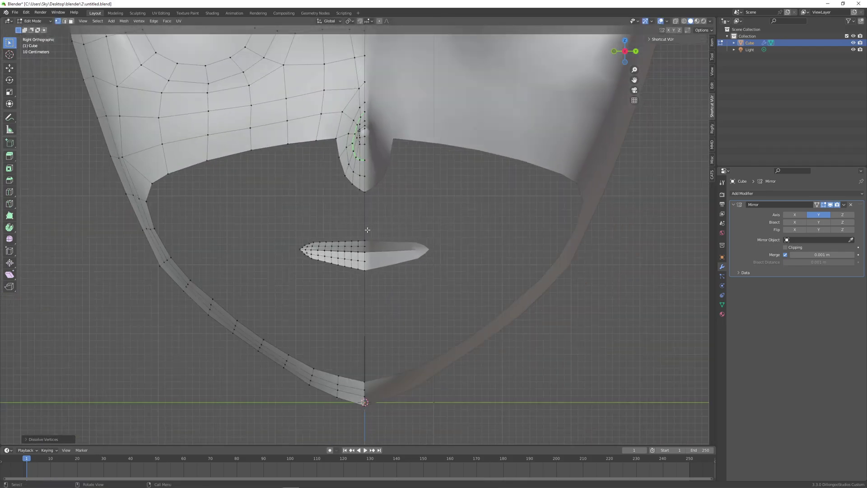
scroll(366, 232, up, 3)
shift+click(370, 244)
shift+click(370, 161)
key(f)
Recalculate the normals of the entire mesh
scroll(429, 245, down, 2)
key(a)
key(shift+n)
scroll(413, 271, up, 2)
scroll(350, 243, down, 1)
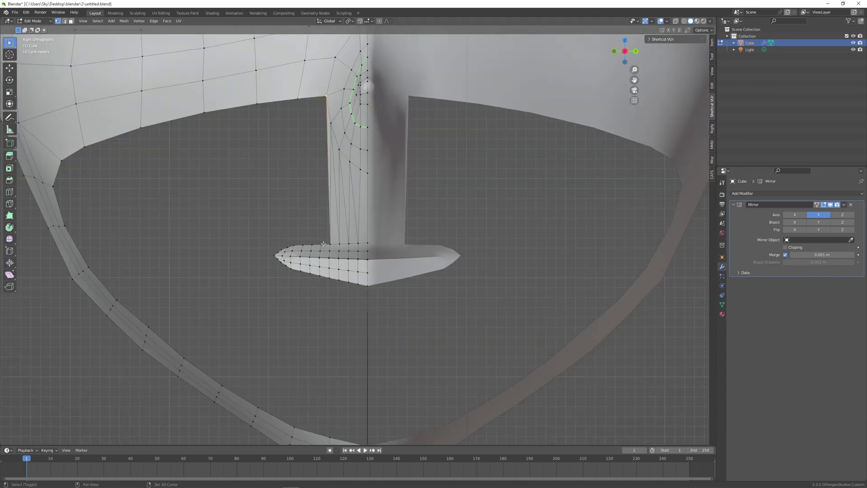
Fill the faces from the side of the nose down to the upper lip's edge
key(f)
middle_drag(331, 122, 402, 131)
key(f)
key(KP_3)
scroll(519, 113, down, 2)
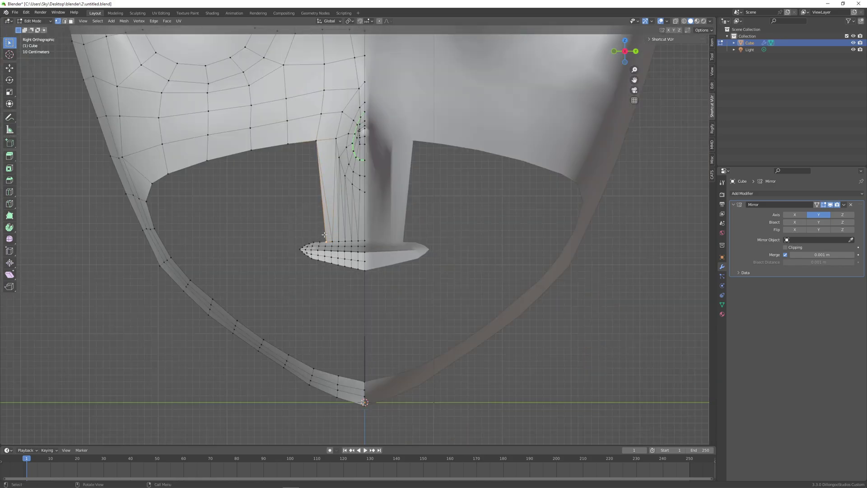
Continue filling faces from the cheek's lower edge to the upper lip, working outward toward the mouth corner
scroll(531, 111, up, 1)
scroll(319, 233, up, 2)
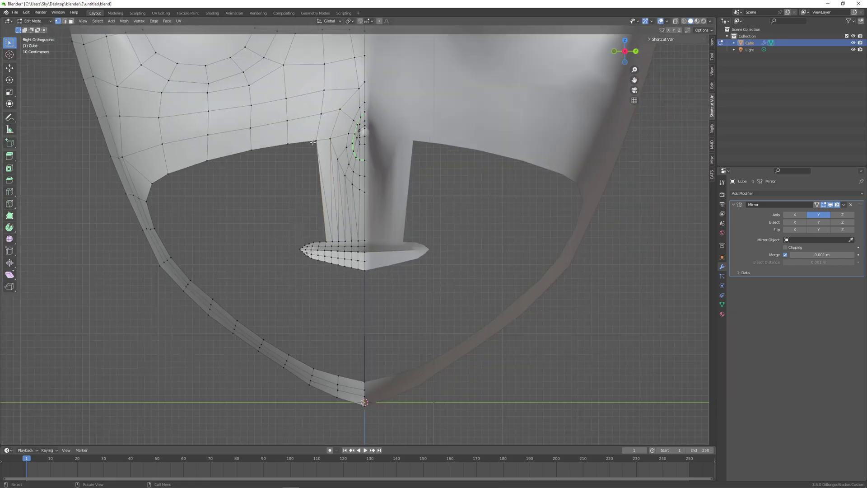
shift+click(303, 245)
key(f)
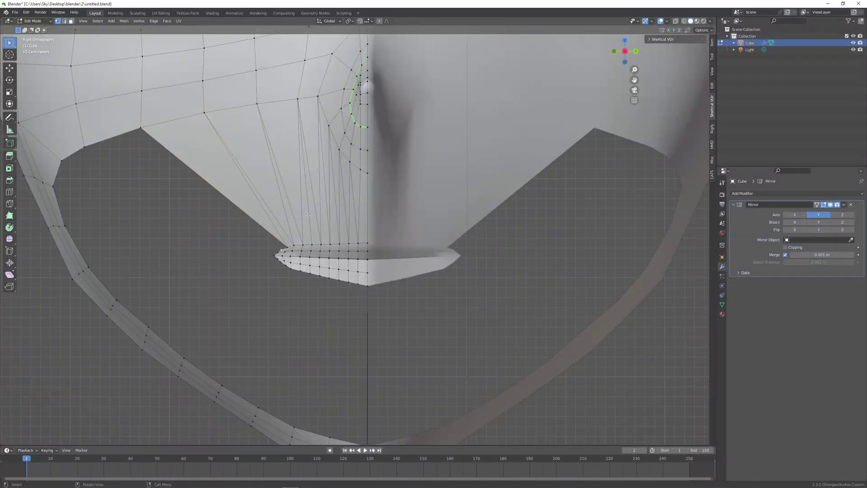
mouse_move(205, 169)
shift+middle_down()
mouse_move(205, 101)
mouse_move(205, 169)
shift+middle_up()
key(f)
key(f)
shift+click(111, 173)
key(f)
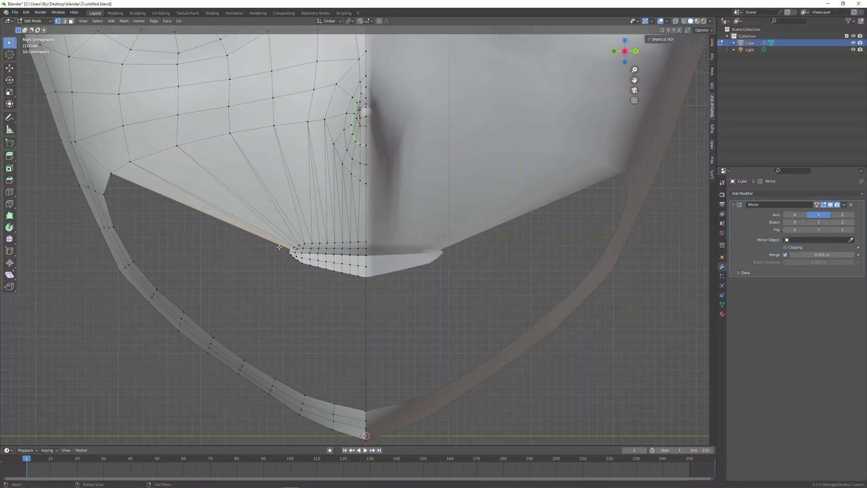
shift+click(104, 194)
key(f)
scroll(341, 262, up, 1)
key(ctrl+z)
key(ctrl+z)
Fill the faces between the cheek's outer lower edge and the mouth corner, down to the start of the jaw strip
scroll(340, 262, up, 1)
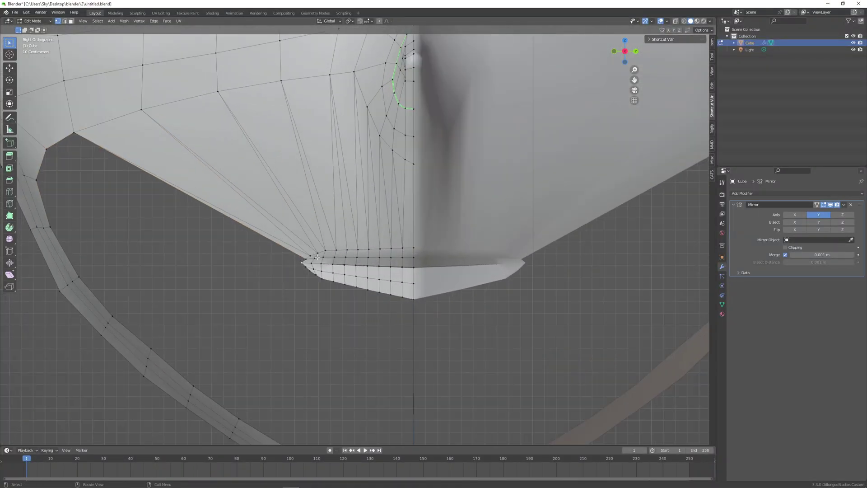
click(74, 132)
key(f)
click(306, 258)
key(f)
click(46, 149)
key(f)
shift+click(52, 220)
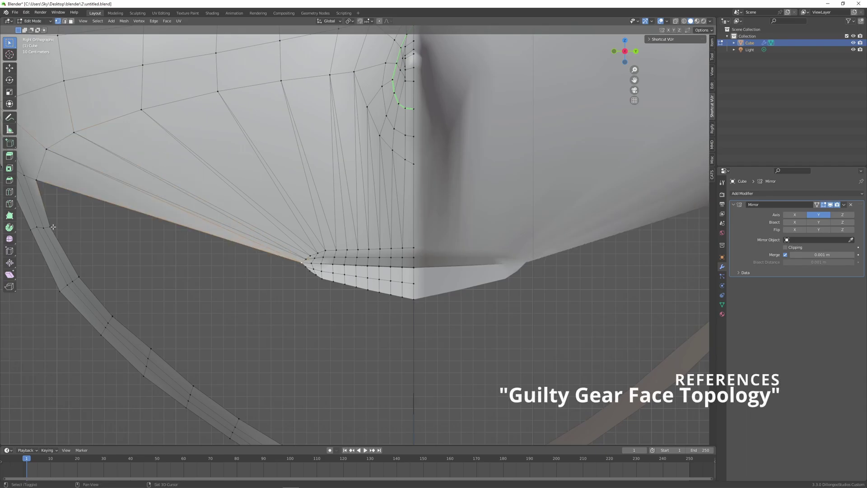
key(f)
Fill the faces from the jaw strip's inner edge to the mouth corner and the outer lower lip
scroll(312, 263, down, 1)
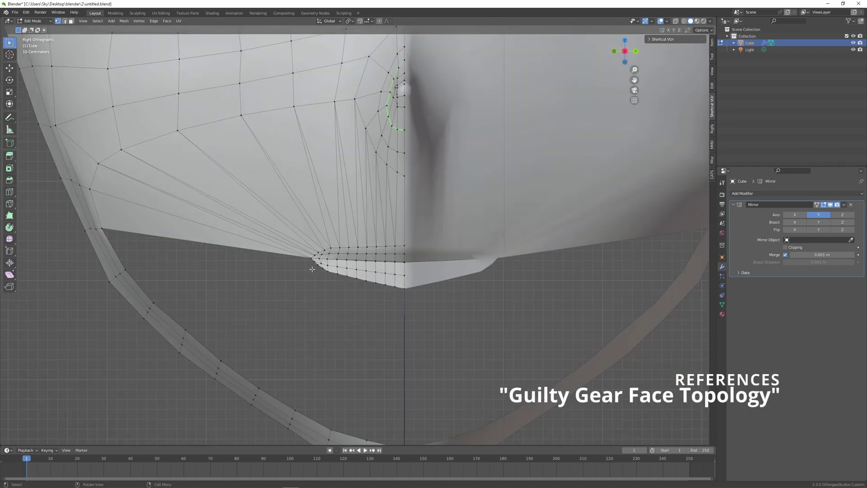
key(f)
key(f)
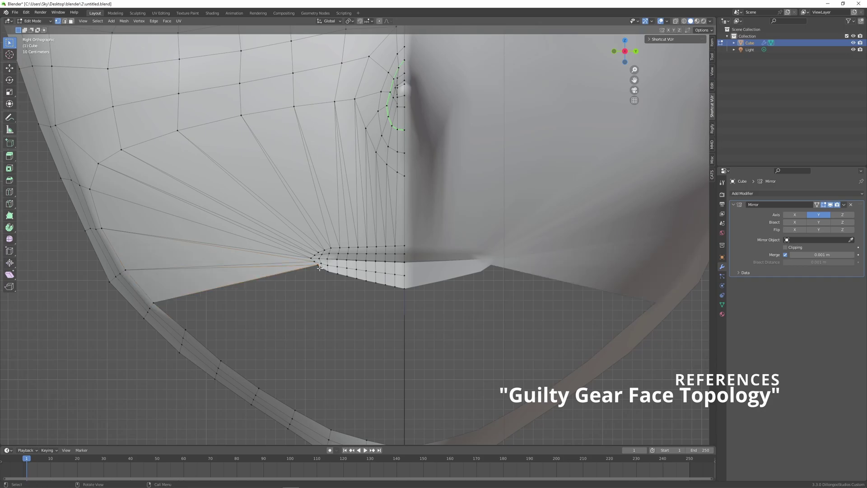
key(f)
key(f)
shift+click(221, 360)
key(f)
key(f)
shift+click(258, 388)
key(f)
scroll(323, 321, down, 3)
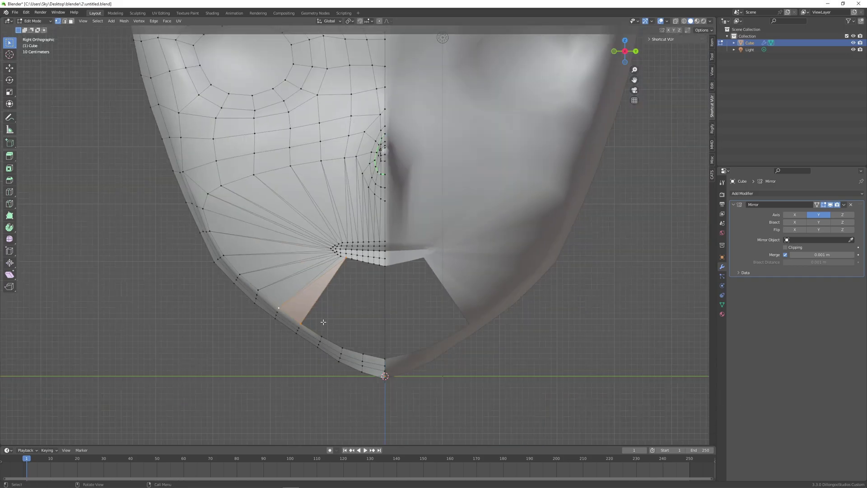
scroll(339, 296, up, 2)
key(f)
key(f)
scroll(357, 335, down, 2)
scroll(385, 307, up, 2)
key(ctrl+z)
key(ctrl+z)
Fill the faces between the lower lip's edge and the chin strip, working inward to the centre line
key(f)
key(f)
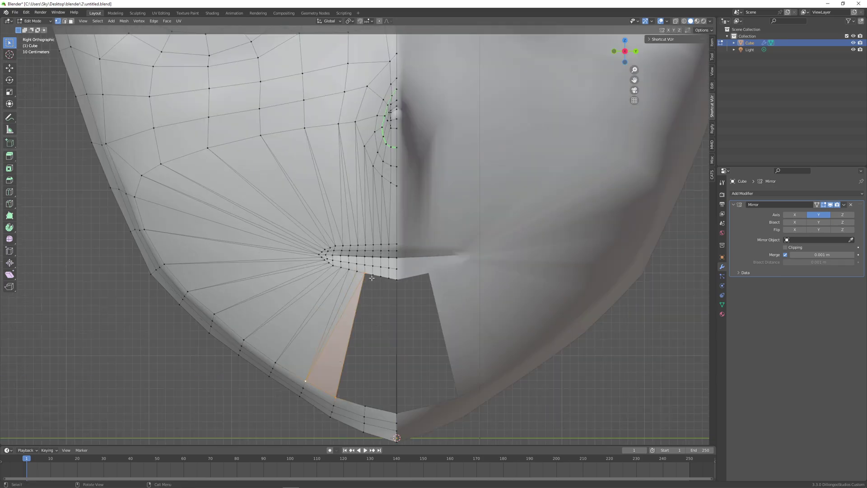
key(f)
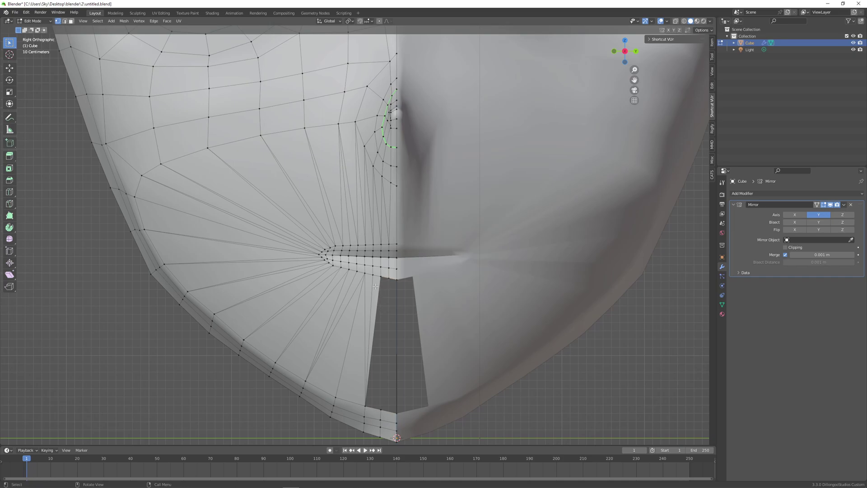
scroll(375, 286, down, 2)
scroll(381, 277, up, 2)
shift+click(381, 277)
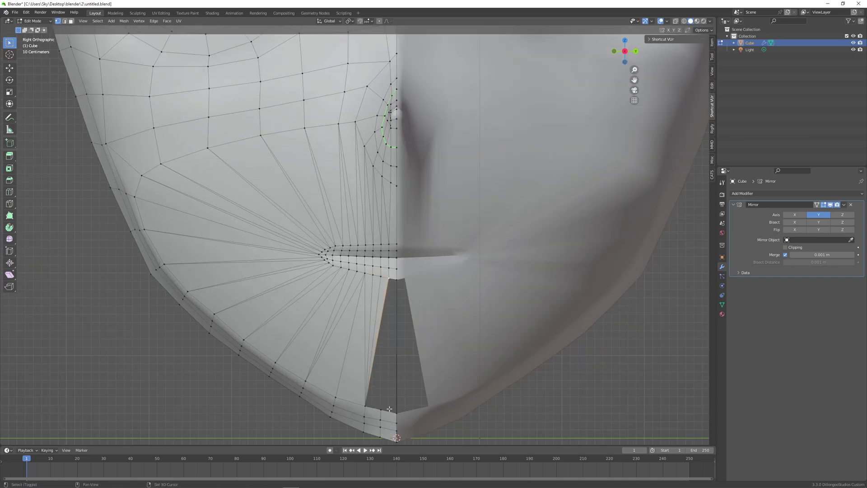
key(f)
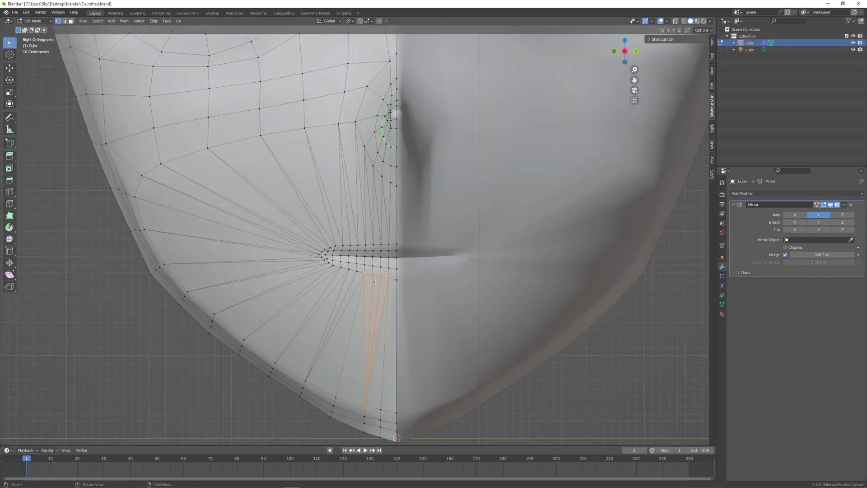
Undo the crowded chin fills, slide the chin strip's cross edge toward the jaw, and refill the faces up to the lower lip
key(ctrl+z)
alt+click(365, 411)
key(g)
key(g)
click(361, 402)
click(365, 273)
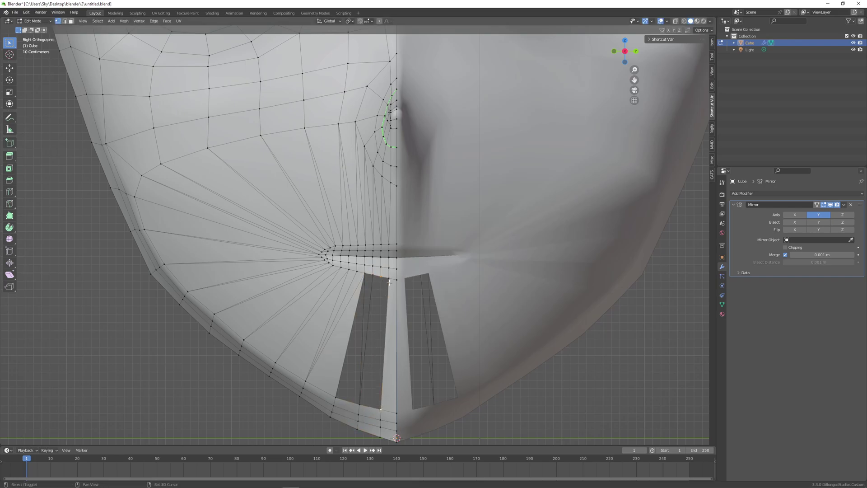
shift+click(371, 276)
key(f)
key(f)
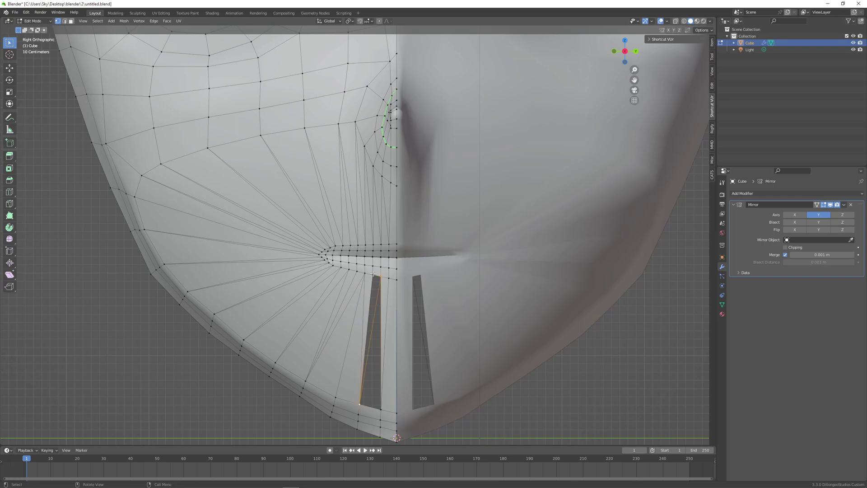
key(f)
scroll(397, 302, down, 1)
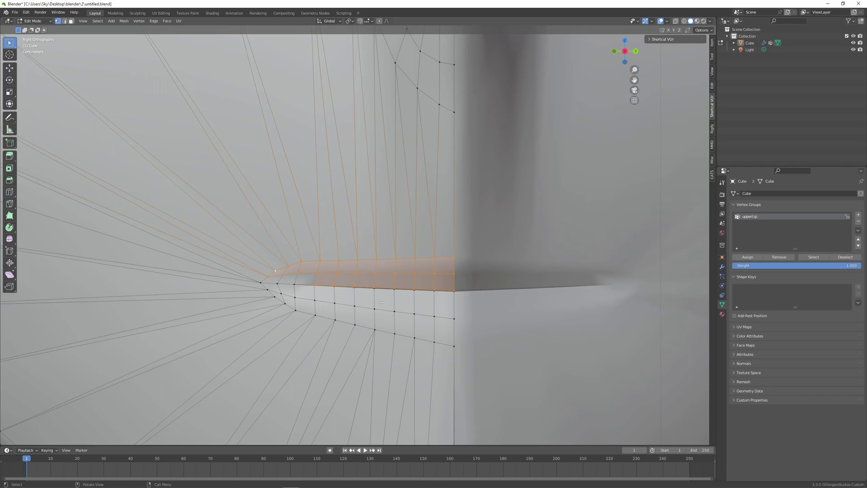
Select the lower lip's vertex rows without the chin and jaw vertices, and store them in a vertex group named bot lip
middle_drag(479, 278, 502, 291)
alt+click(355, 307)
scroll(334, 316, up, 2)
alt+click(325, 321)
alt+shift+click(296, 317)
middle_drag(298, 321, 304, 316)
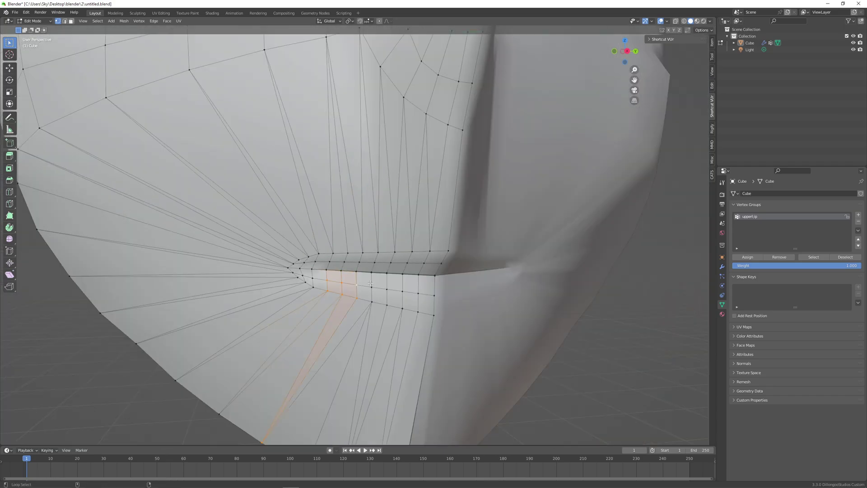
shift+middle_drag(298, 280, 294, 167)
shift+click(259, 335)
shift+click(342, 386)
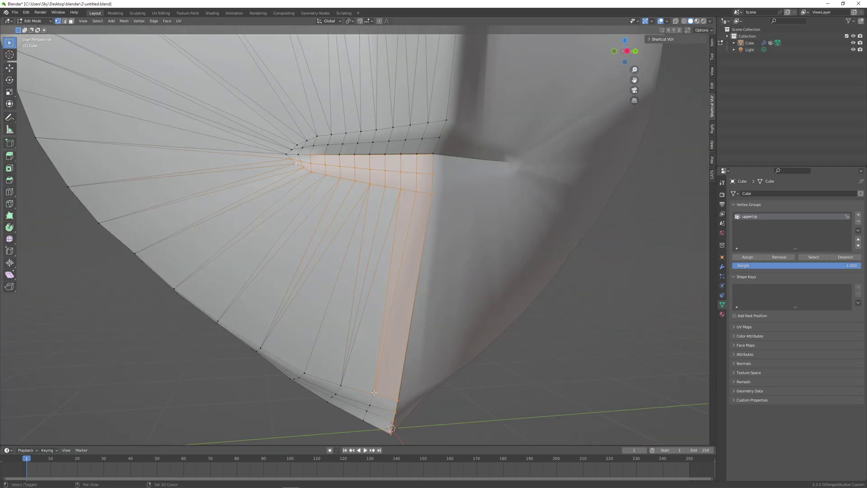
middle_drag(384, 406, 384, 325)
shift+click(389, 357)
middle_drag(390, 271, 389, 362)
scroll(389, 316, down, 3)
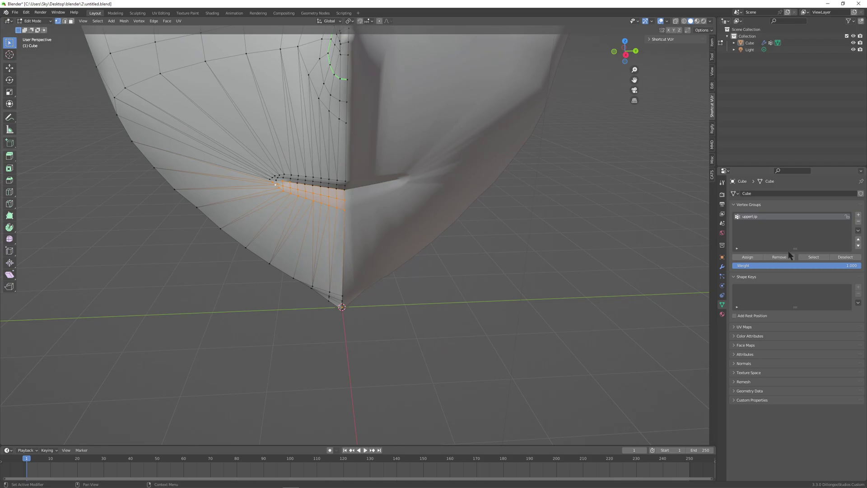
Test the lower lip group in side-on view by moving it about 0.12 m down along Z to open the mouth
click(626, 55)
shift+middle_drag(446, 190, 515, 276)
scroll(515, 276, up, 4)
key(g)
key(z)
scroll(597, 293, down, 5)
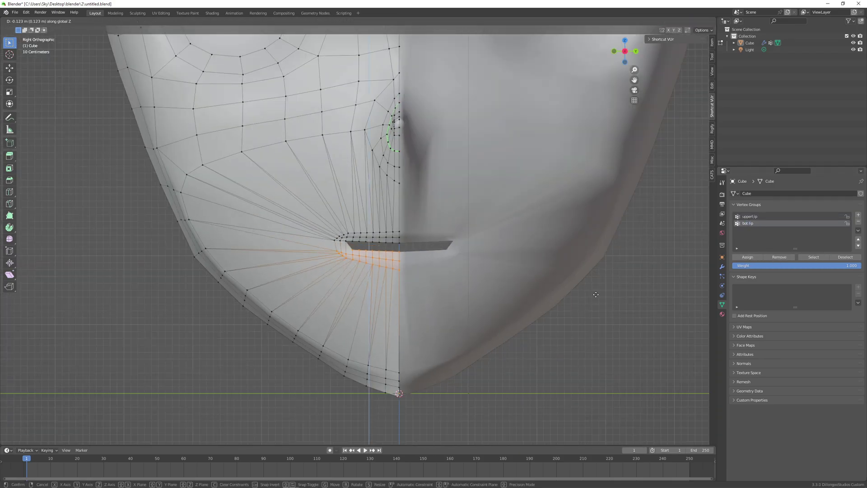
click(596, 293)
Select both lip vertex groups, adjust the mouth's height along Z, and save the file
click(759, 217)
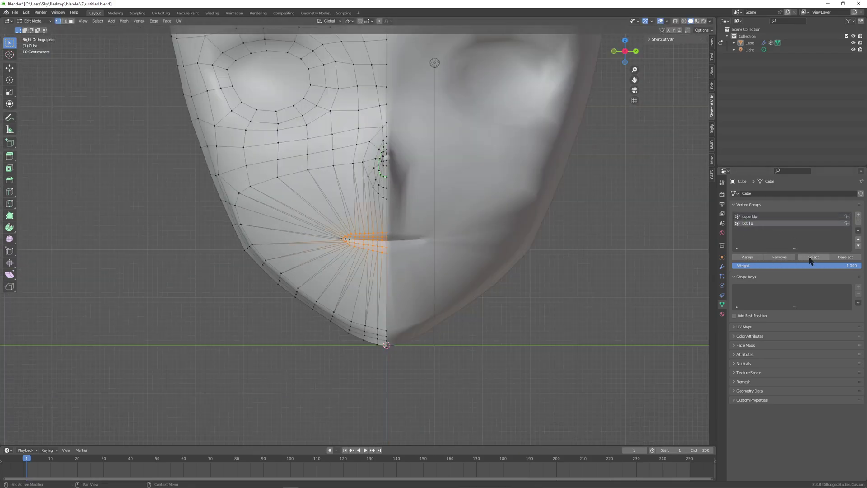
scroll(452, 203, down, 4)
scroll(421, 177, up, 6)
key(g)
key(z)
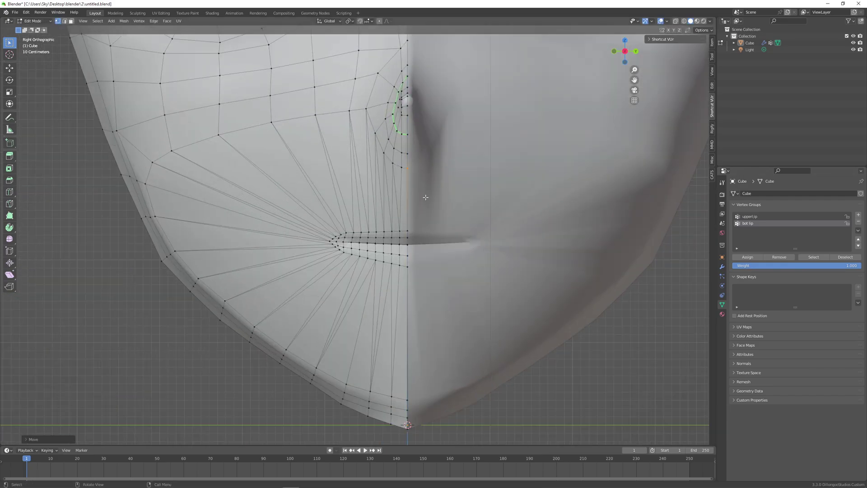
scroll(517, 247, down, 5)
key(ctrl+s)
scroll(401, 202, up, 3)
key(g)
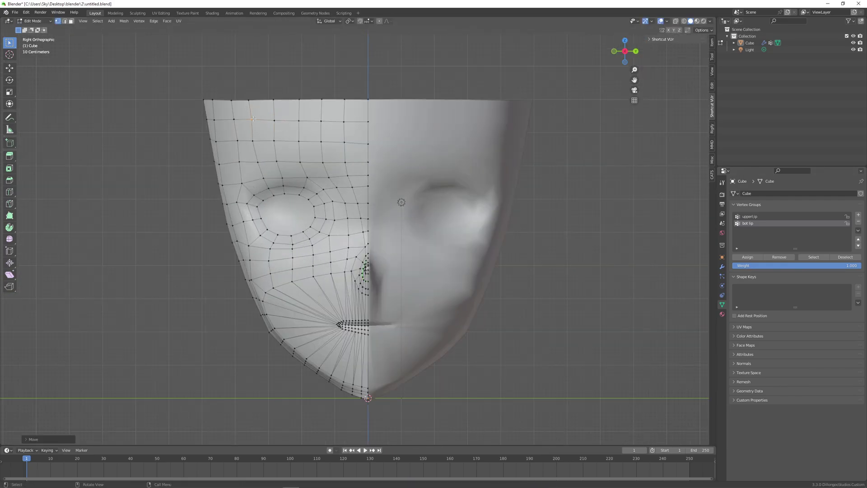
Select the lips' inner edge loop from inside the head and extrude it back as the start of the mouth cavity
middle_drag(253, 119, 465, 136)
scroll(384, 176, up, 6)
scroll(352, 167, up, 2)
alt+click(339, 158)
middle_drag(340, 158, 362, 194)
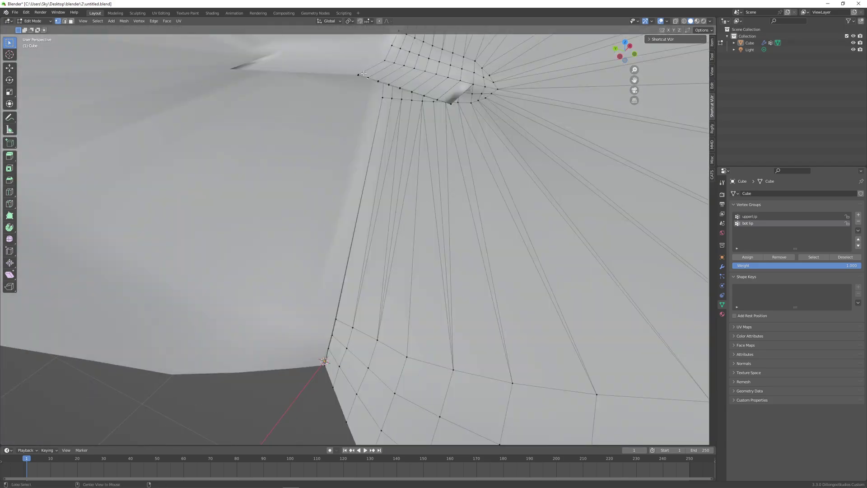
mouse_move(384, 158)
middle_down()
mouse_move(373, 131)
mouse_move(381, 153)
middle_up()
Move the lower row of the extruded mouth edge down along Z to widen the cavity
click(390, 64)
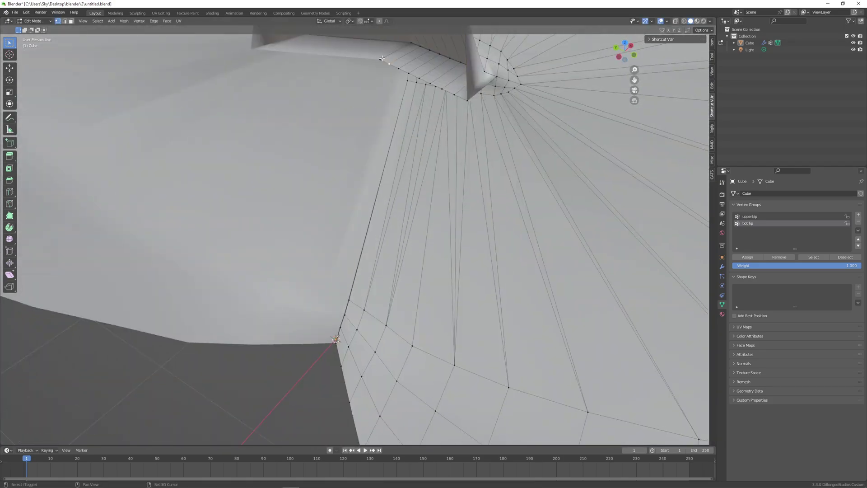
shift+click(443, 89)
click(618, 57)
key(g)
key(z)
click(412, 242)
middle_drag(412, 241, 456, 230)
Move the cavity's corner vertex outward along Y and reposition a neighbouring vertex of its rear edge
click(625, 54)
click(389, 150)
key(g)
key(y)
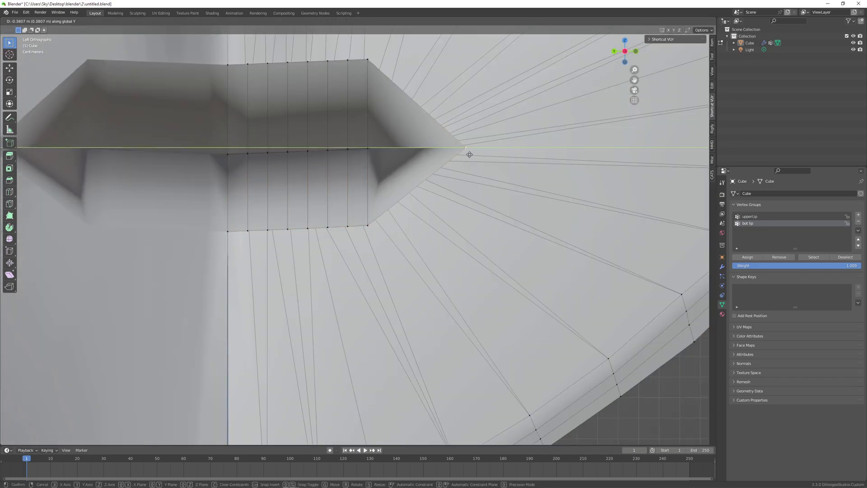
click(458, 155)
scroll(429, 140, down, 2)
click(367, 182)
key(g)
shift+middle_drag(398, 122, 420, 124)
click(344, 186)
Extrude the mouth cavity's rear edge loop farther back along X and scale the new edge along X
alt+click(421, 131)
key(e)
key(x)
click(398, 168)
middle_drag(397, 168, 453, 201)
key(s)
key(z)
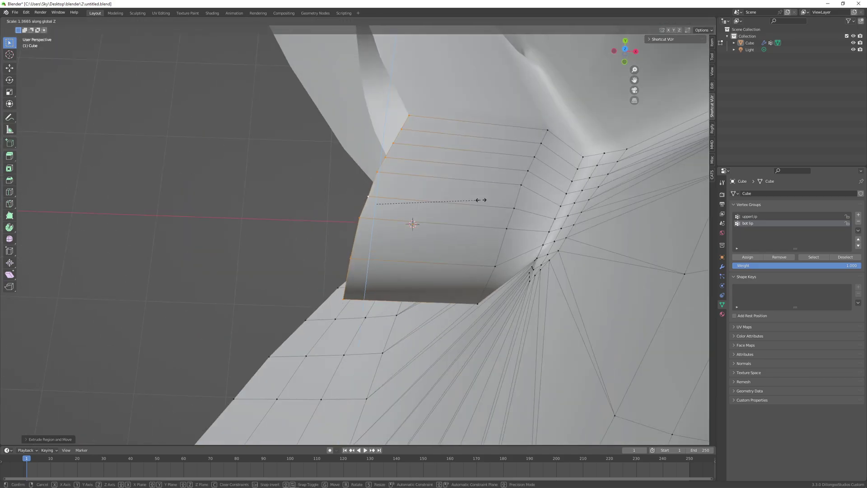
key(x)
click(380, 203)
middle_drag(381, 203, 479, 179)
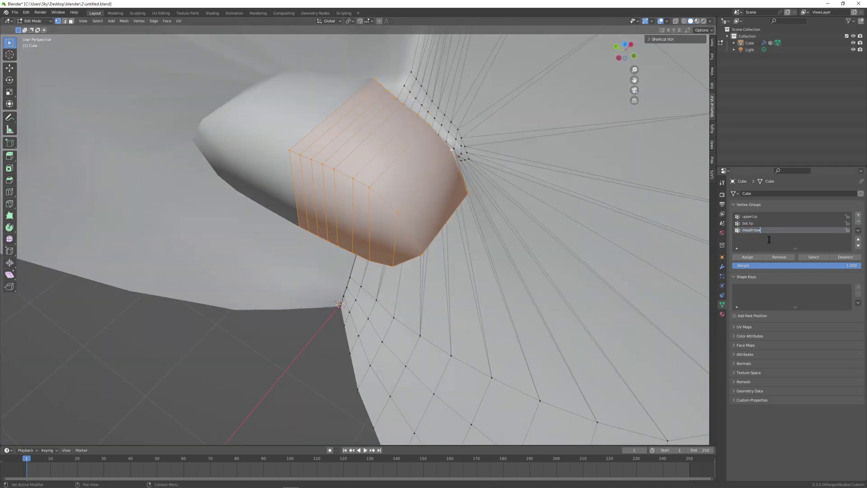
Hide the mouth box to check the lips, reveal it again, and scale its linked geometry
key(h)
middle_drag(627, 224, 621, 192)
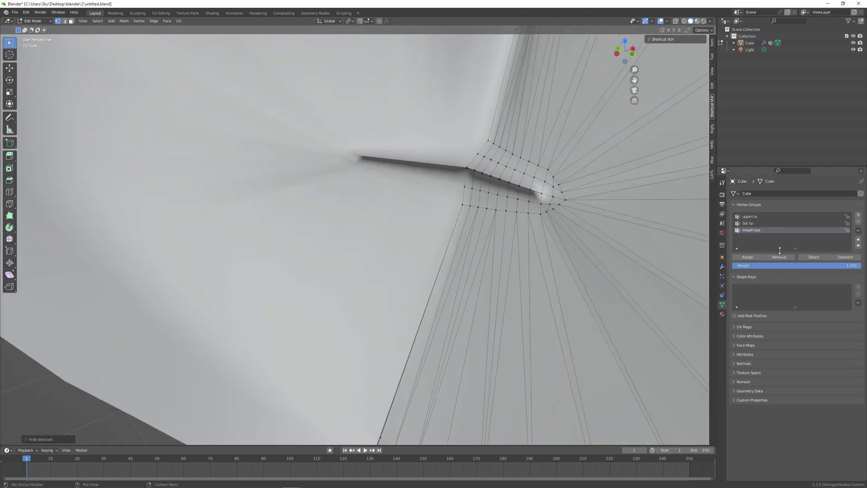
key(alt+h)
scroll(479, 204, down, 3)
key(alt+a)
middle_drag(452, 207, 497, 194)
key(l)
key(s)
click(483, 188)
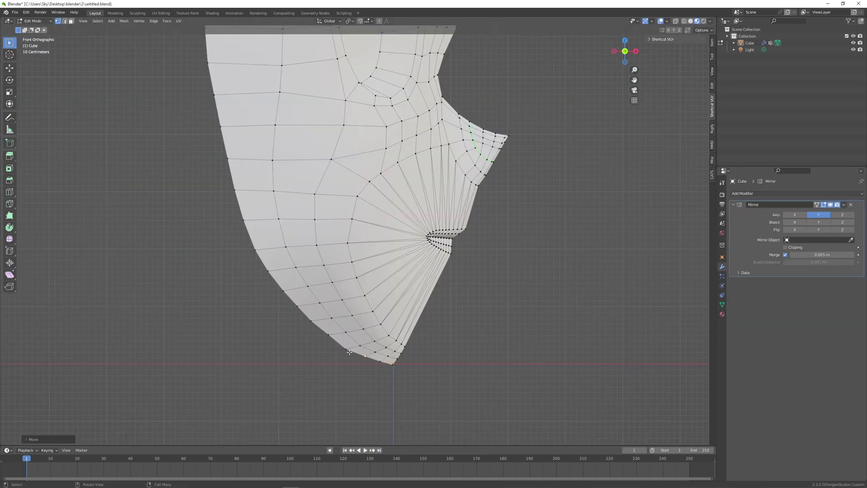
Extrude the face's rear outer edge, from the chin up the side of the head, backward along X
click(349, 351)
middle_drag(551, 341, 486, 352)
scroll(486, 352, down, 4)
key(KP_3)
key(KP_1)
scroll(361, 253, up, 2)
alt+click(320, 261)
key(e)
key(x)
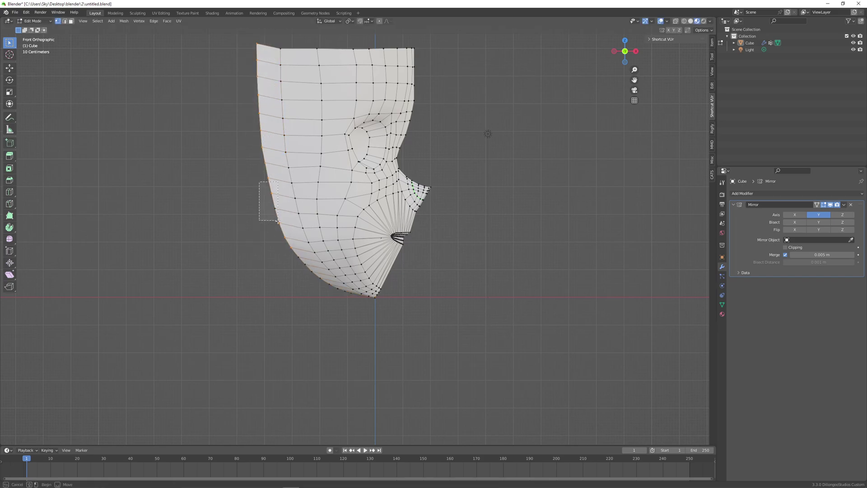
Adjust the extruded rear edge and move its vertex at the chin's centre line about 0.13 m back along X
right_click(426, 128)
key(z)
click(470, 127)
key(s)
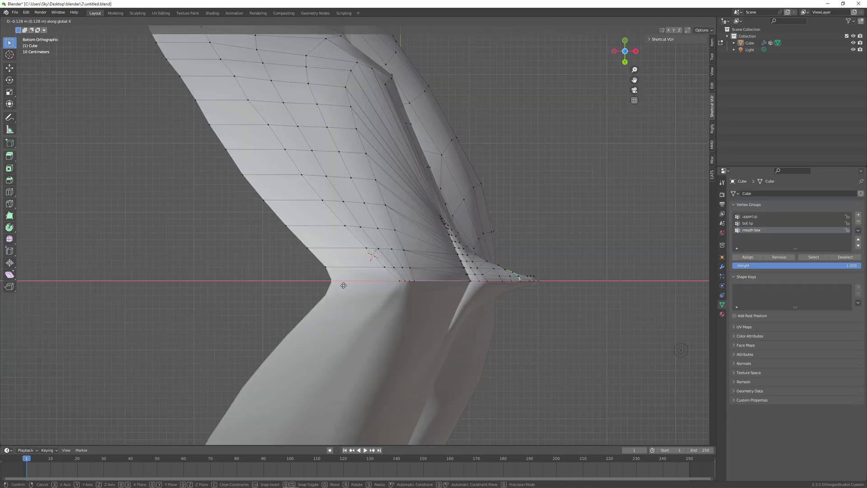
click(343, 284)
Select the under-jaw part of the rear edge from the centre line outward and extrude it
scroll(334, 267, down, 2)
click(322, 244)
ctrl+click(336, 266)
ctrl+click(255, 159)
middle_drag(338, 249, 357, 203)
click(626, 55)
click(625, 41)
key(e)
click(366, 284)
Move the extruded under-jaw edge back along X, and adjust its vertex near the centre line along X
key(g)
key(x)
click(263, 248)
click(289, 280)
key(g)
key(x)
click(274, 278)
middle_drag(289, 280, 298, 203)
Select a run of the under-jaw edge's vertices and reposition it while viewing the head from below
scroll(316, 253, down, 4)
mouse_move(316, 271)
middle_down()
mouse_move(317, 217)
mouse_move(316, 280)
middle_up()
scroll(326, 289, up, 4)
alt+click(291, 309)
middle_drag(326, 317, 335, 243)
key(KP_1)
click(286, 266)
ctrl+click(329, 309)
click(625, 51)
click(625, 41)
key(g)
click(453, 350)
scroll(453, 351, down, 5)
middle_drag(453, 350, 438, 217)
scroll(438, 217, up, 4)
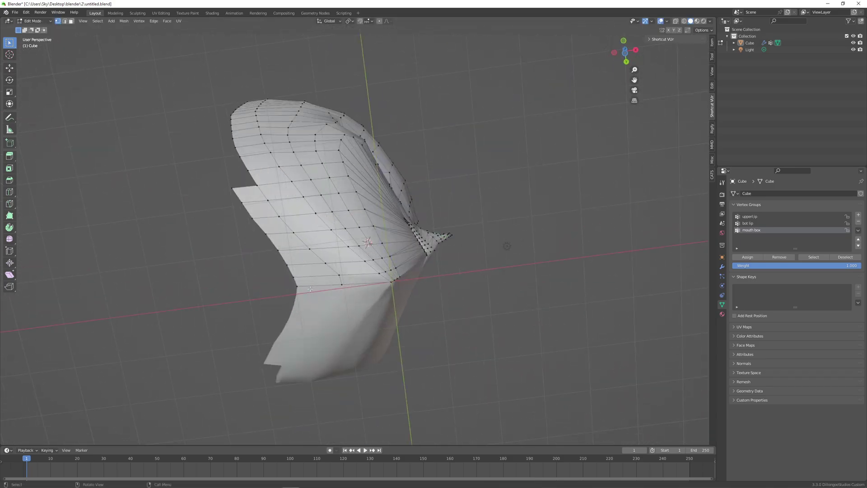
Move the under-jaw edge's vertices near the centre line to round the front of the neck opening
click(625, 52)
click(291, 250)
key(g)
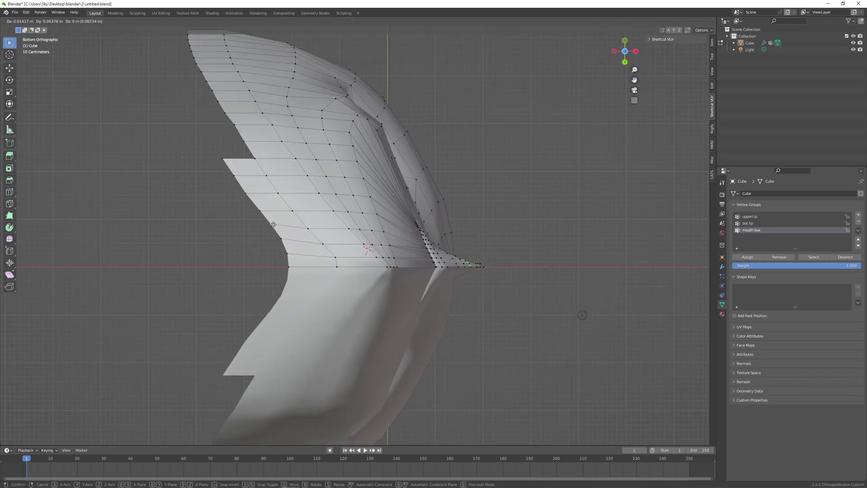
Extend the neck loop with vertices in an arc around the back until it reaches the centre line
shift+middle_drag(272, 222, 338, 235)
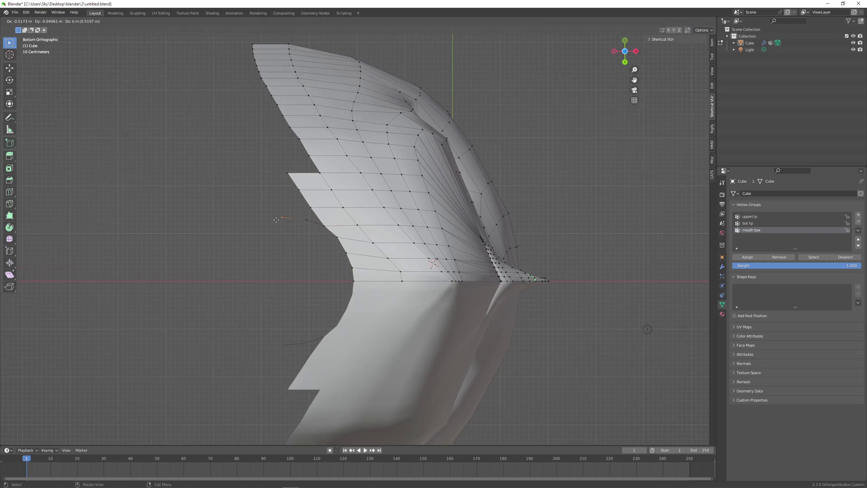
click(231, 261)
key(g)
click(625, 52)
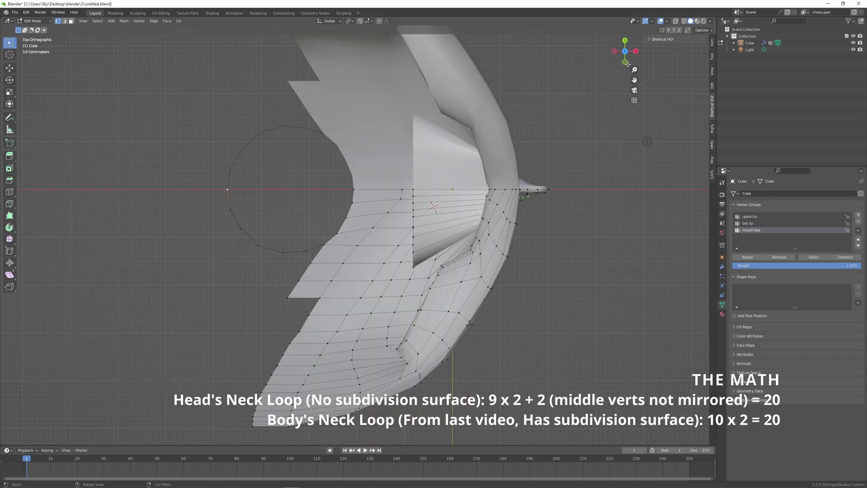
Select the neck loop's rear vertices in side profile with X-ray on and move them so the loop slopes up toward the back
click(626, 62)
drag(321, 282, 206, 322)
key(alt+z)
key(alt+z)
key(alt+z)
click(449, 200)
scroll(428, 272, down, 4)
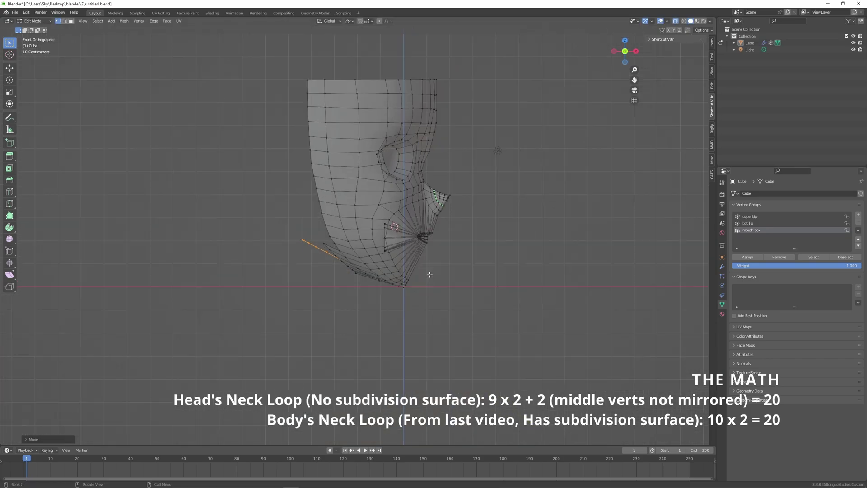
Move the neck loop's rear vertices along the X axis in side profile
middle_drag(428, 273, 341, 285)
click(625, 54)
key(g)
key(x)
click(450, 209)
Turn X-ray off, select the whole neck loop and extrude it downward in side profile into a short neck
key(alt+z)
alt+click(341, 285)
key(KP_1)
key(e)
click(494, 331)
key(g)
click(470, 339)
key(ctrl+z)
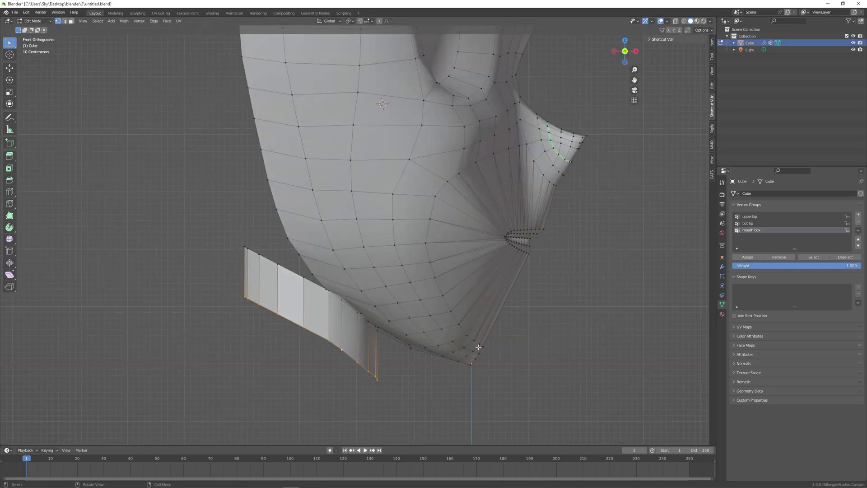
Flatten the extruded neck edge by scaling it to 0 on Z, rotate and move it to a backward slope, and save the file
key(s)
key(z)
key(0)
click(479, 348)
key(r)
click(461, 408)
key(g)
click(429, 418)
key(ctrl+s)
Add a UV sphere, scale it to about the width of the head and raise it along Z onto the open top
key(KP_1)
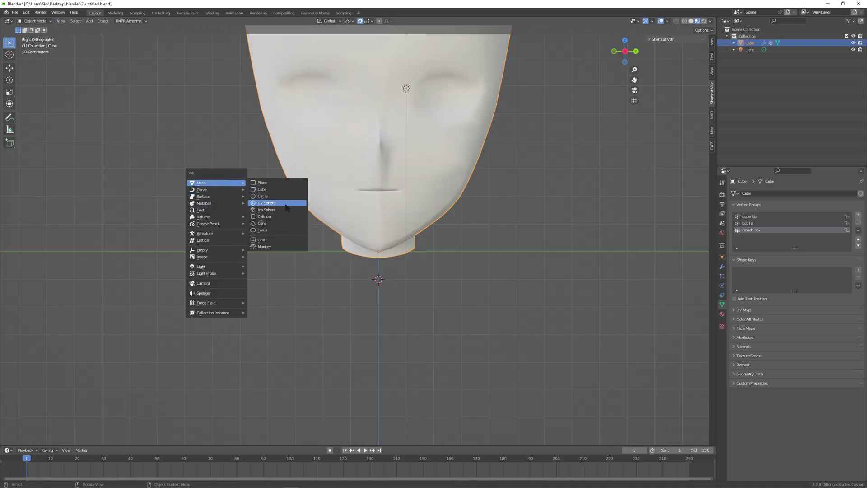
click(281, 202)
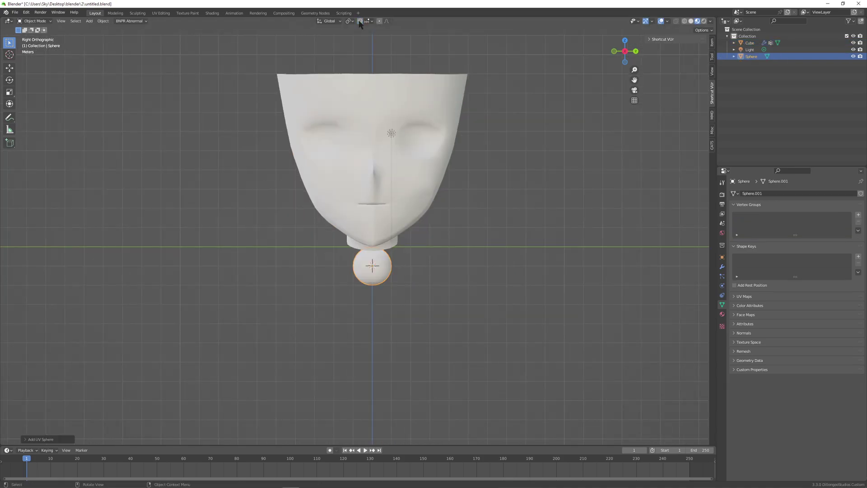
key(KP_1)
scroll(480, 265, down, 4)
scroll(480, 265, up, 2)
key(s)
click(609, 157)
key(g)
key(z)
click(637, 52)
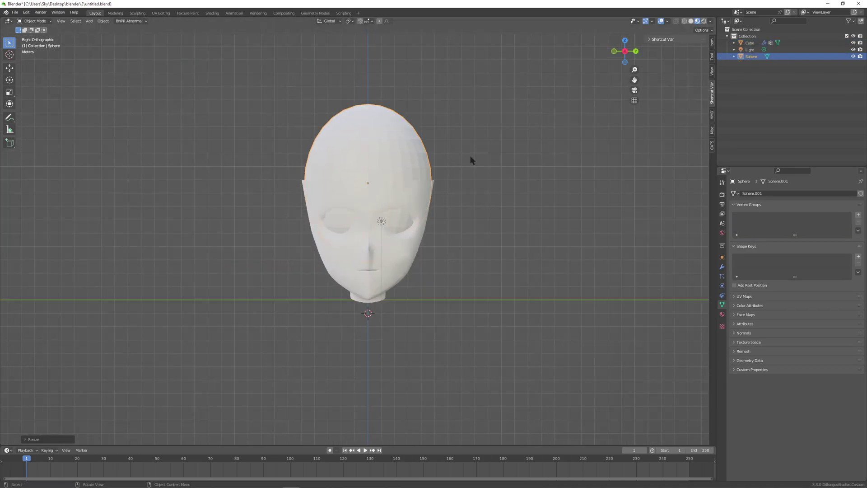
Shift the sphere along the X axis in side profile so it sits behind the forehead
key(g)
click(476, 160)
key(KP_1)
key(g)
key(x)
click(484, 158)
key(g)
key(x)
click(585, 118)
Adjust the sphere's height along Z to fit the top of the face mesh
click(627, 53)
click(393, 131)
key(g)
key(z)
scroll(408, 155, up, 3)
click(615, 52)
scroll(496, 77, down, 4)
Put the sphere into Sculpt Mode and set its mirror symmetry to the Y axis
key(Tab)
click(36, 21)
click(35, 43)
click(723, 183)
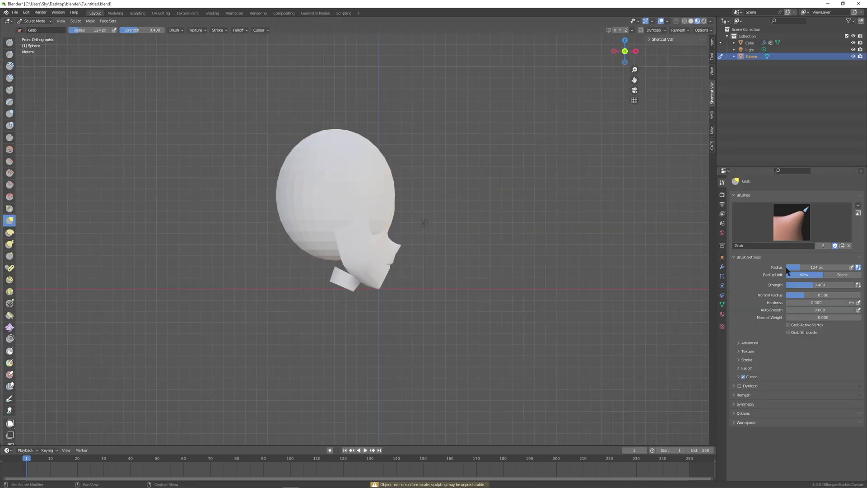
click(745, 404)
middle_drag(420, 154, 318, 159)
click(625, 51)
Sculpt the sphere into a skull shape reaching down to the neck, using the Inflate/Deflate and Grab brushes
click(9, 113)
drag(364, 135, 354, 131)
middle_drag(362, 135, 289, 145)
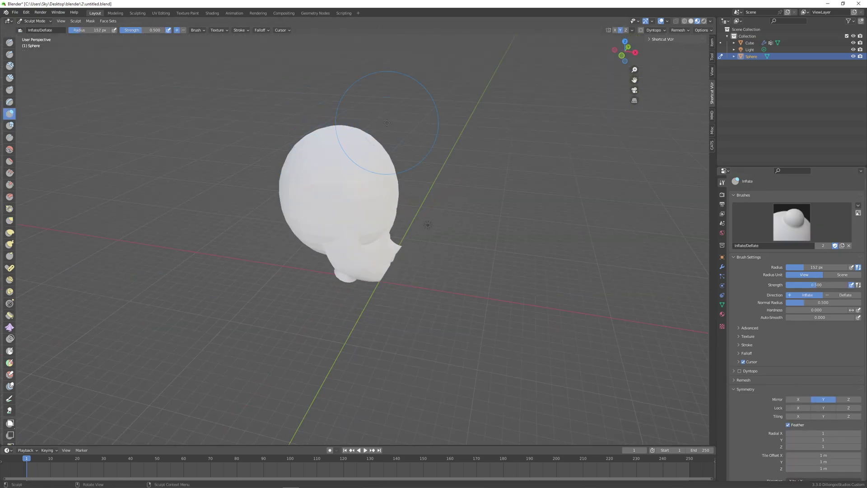
click(622, 54)
drag(348, 134, 341, 132)
mouse_move(380, 154)
middle_down()
mouse_move(359, 257)
mouse_move(359, 277)
mouse_move(375, 287)
mouse_move(286, 288)
mouse_move(398, 292)
middle_up()
key(g)
scroll(443, 293, down, 2)
Add a Catmull-Clark Subdivision modifier to the skull sphere and shade it smooth
click(722, 267)
click(797, 194)
click(729, 317)
key(Tab)
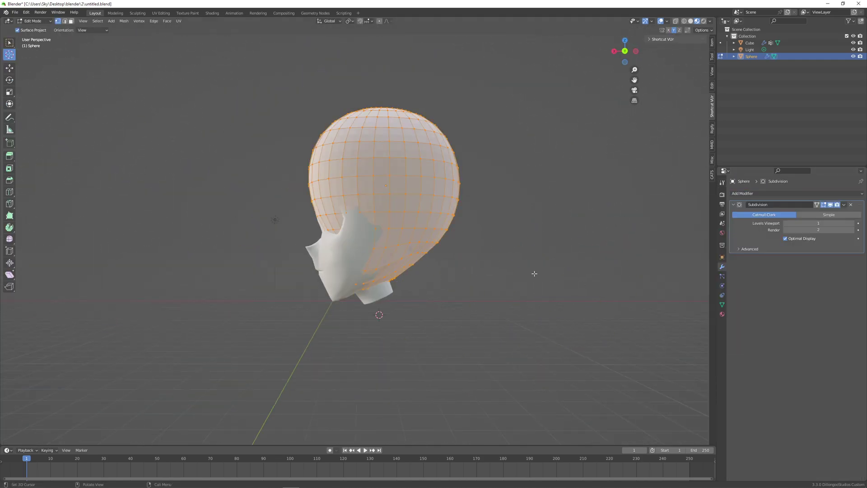
key(Tab)
middle_drag(433, 244, 524, 235)
click(216, 147)
middle_drag(406, 192, 547, 191)
key(KP_1)
Edit the face mesh and turn on snapping set to Face Nearest
click(40, 12)
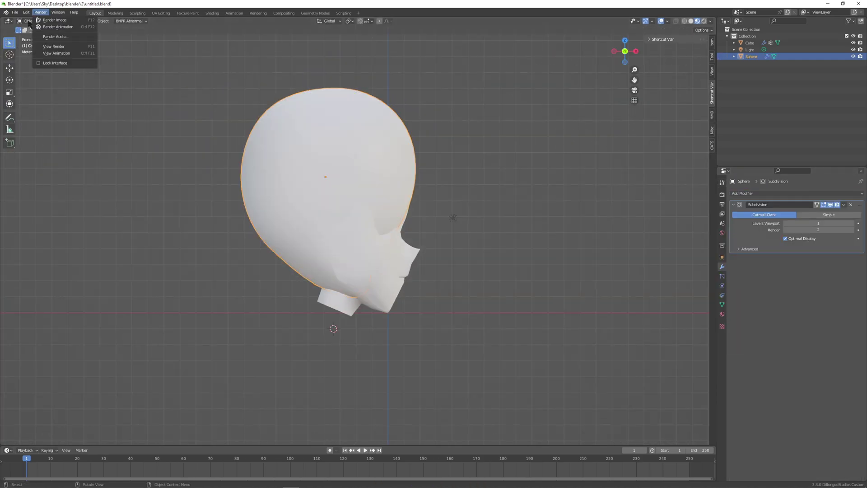
key(ctrl+Tab)
middle_drag(370, 219, 424, 221)
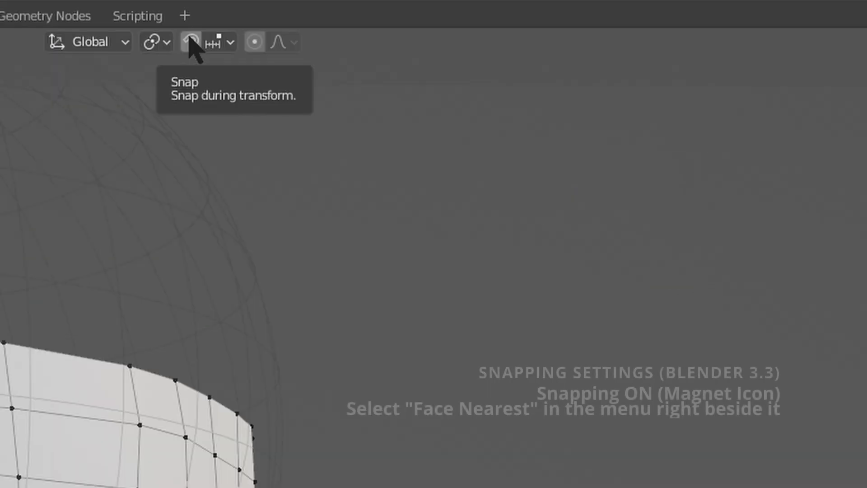
click(369, 21)
click(212, 198)
key(KP_1)
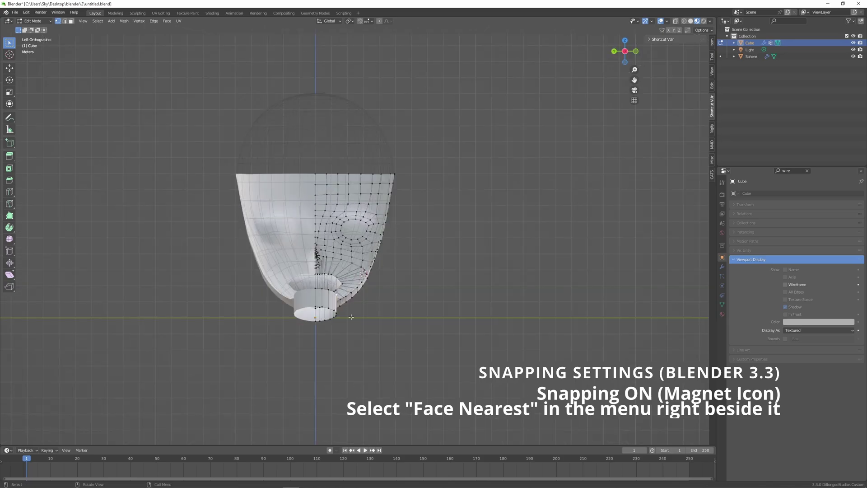
scroll(349, 315, up, 3)
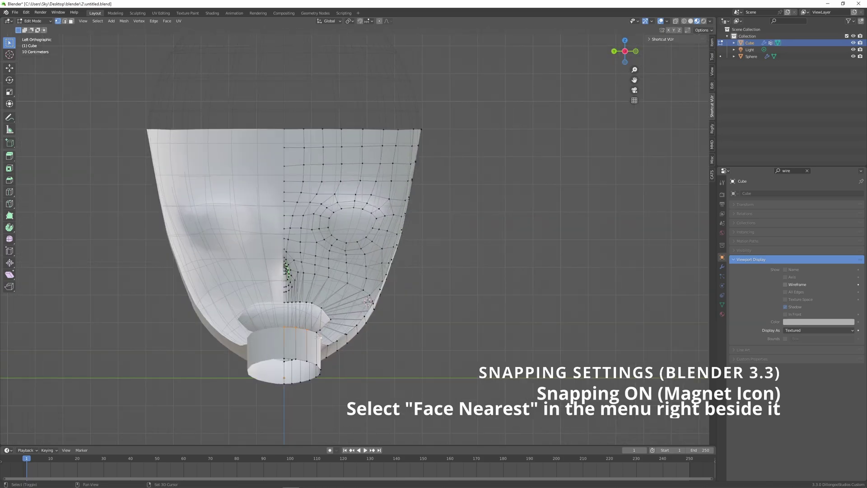
Extrude the rear edge of the neck upward along Z in back view to begin a strip up the back of the head
click(367, 276)
middle_drag(367, 276, 279, 279)
key(ctrl+z)
click(367, 21)
key(ctrl+KP_3)
key(e)
click(386, 120)
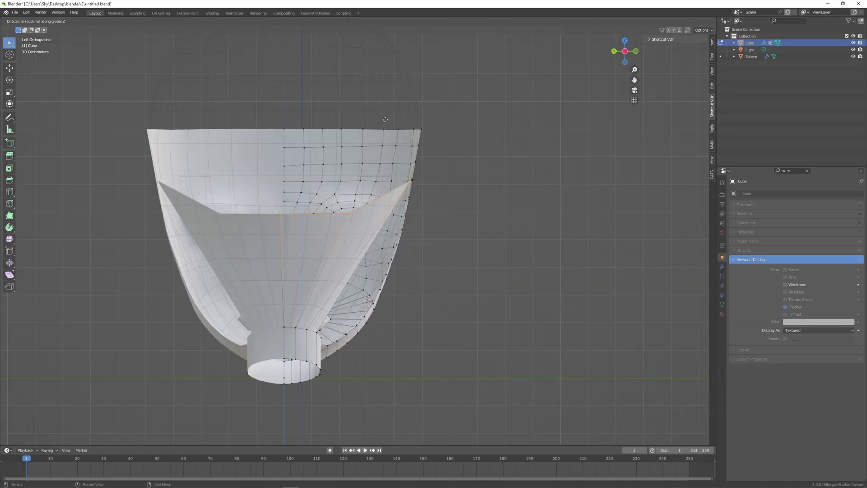
Move the top vertices of the back strip up and backward onto the skull sphere
key(ctrl+KP_3)
middle_drag(385, 120, 306, 244)
key(g)
click(311, 222)
click(624, 55)
click(312, 215)
key(g)
click(331, 180)
middle_drag(331, 180, 226, 190)
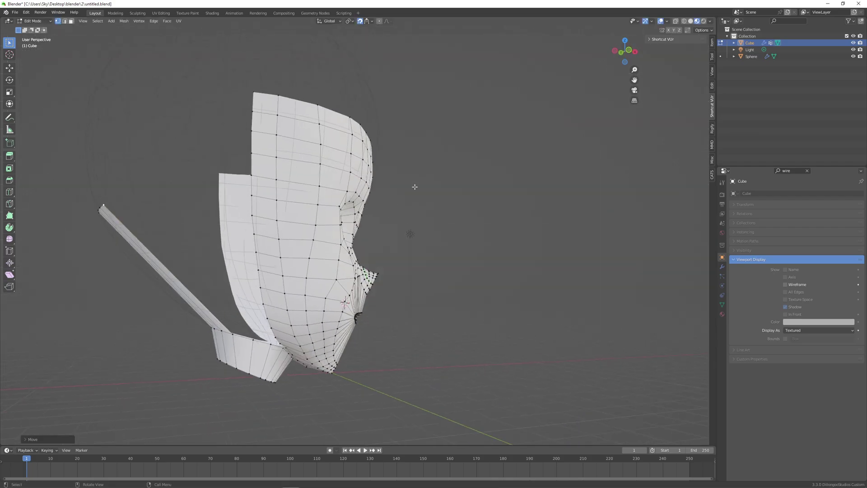
Add several evenly spaced horizontal loop cuts across the back strip
click(624, 54)
key(ctrl+r)
scroll(300, 281, up, 3)
click(300, 281)
click(300, 282)
Change the viewport display so the skull sphere is drawn solid and the face mesh is drawn In Front
middle_drag(529, 266, 479, 276)
click(797, 330)
click(798, 339)
click(798, 323)
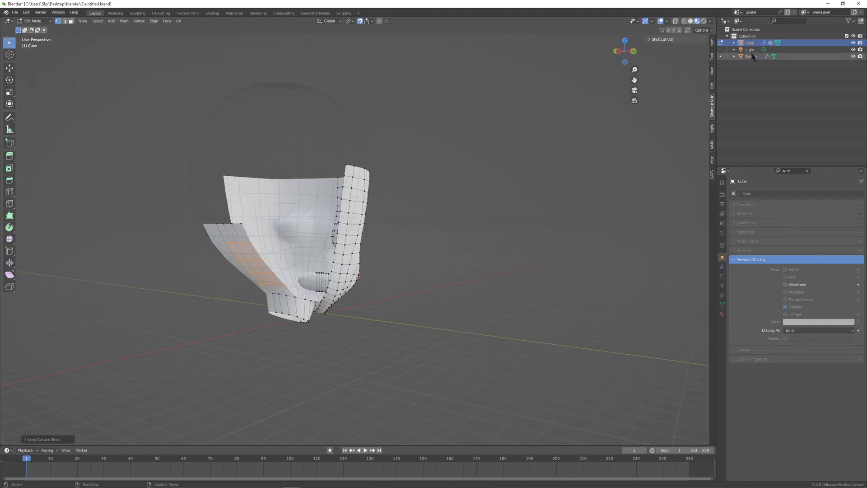
click(818, 330)
click(790, 346)
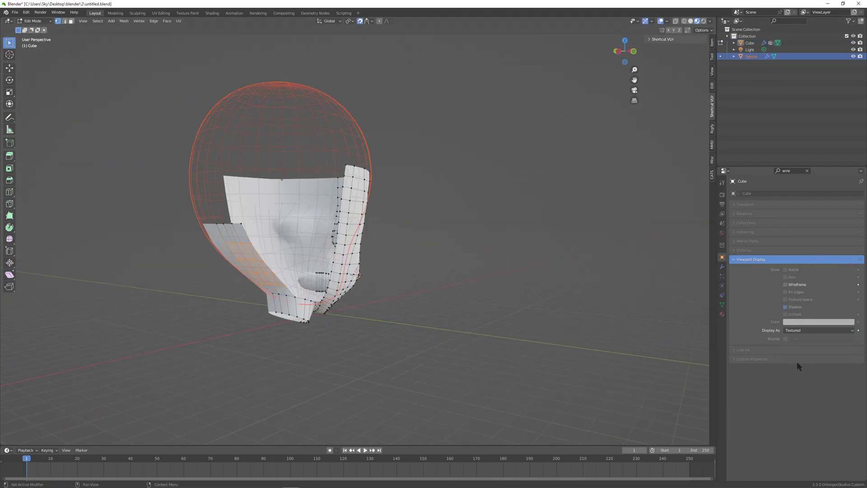
click(794, 330)
click(790, 352)
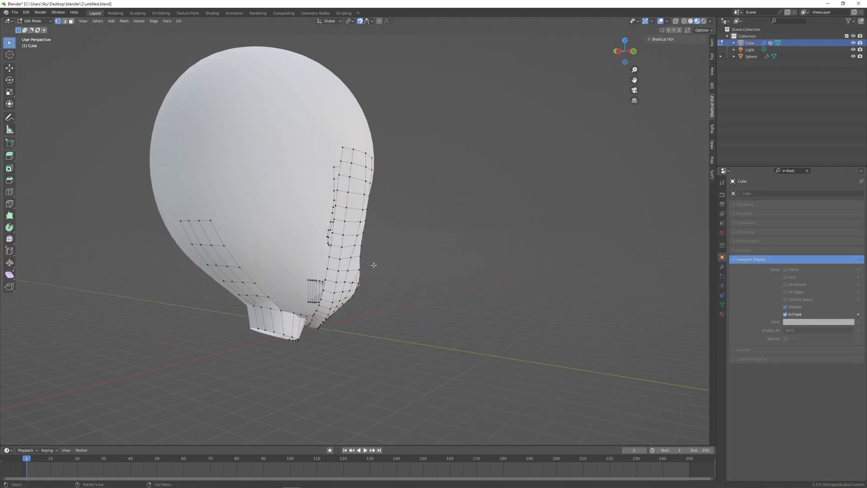
Extrude the top edge of the back strip upward along Z, divide it with horizontal loop cuts and snap it to the skull
middle_drag(374, 266, 434, 259)
shift+middle_drag(384, 203, 384, 294)
key(ctrl+KP_3)
alt+click(297, 300)
key(e)
key(z)
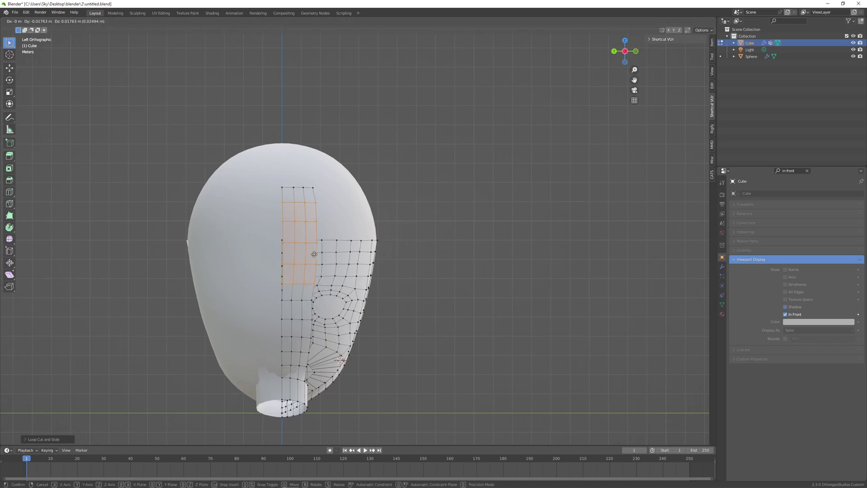
click(314, 254)
Reposition the back strip's rows of vertices so they follow the skull surface
middle_drag(314, 254, 266, 267)
key(g)
click(383, 262)
key(ctrl+KP_3)
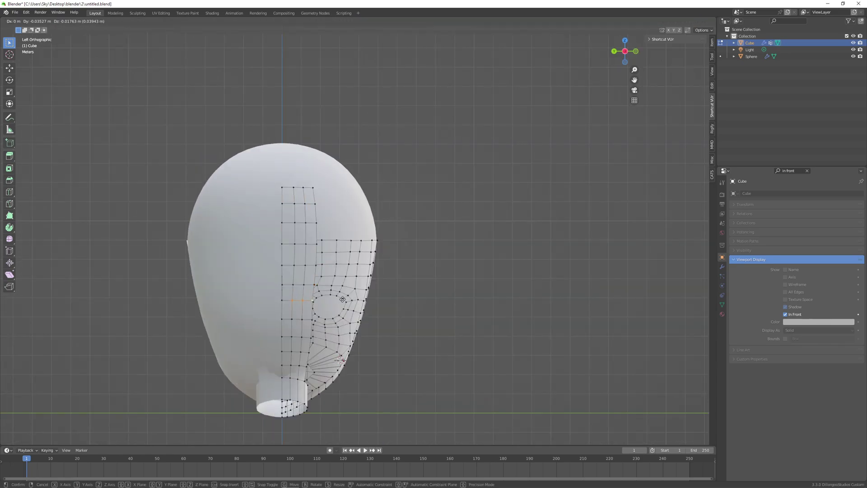
click(343, 300)
Mark the vertical edge loop running down the side of the face to the chin as Freestyle edges
middle_drag(344, 299, 434, 226)
alt+click(348, 312)
middle_drag(348, 271, 316, 353)
click(154, 21)
click(163, 153)
Merge neighbouring vertices along the upper rear edge of the face and slide the results along Z for even spacing
middle_drag(482, 264, 415, 238)
key(q)
click(310, 328)
key(KP_1)
click(357, 284)
shift+middle_drag(357, 293, 360, 274)
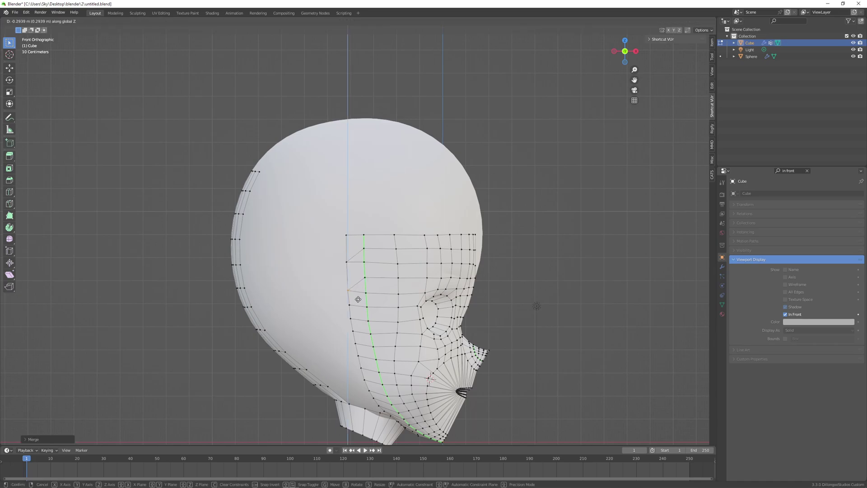
click(368, 311)
Merge vertex pairs on the lower rear edge of the face near the jaw to reduce the number of rows
shift+middle_drag(369, 310, 363, 279)
drag(344, 306, 360, 327)
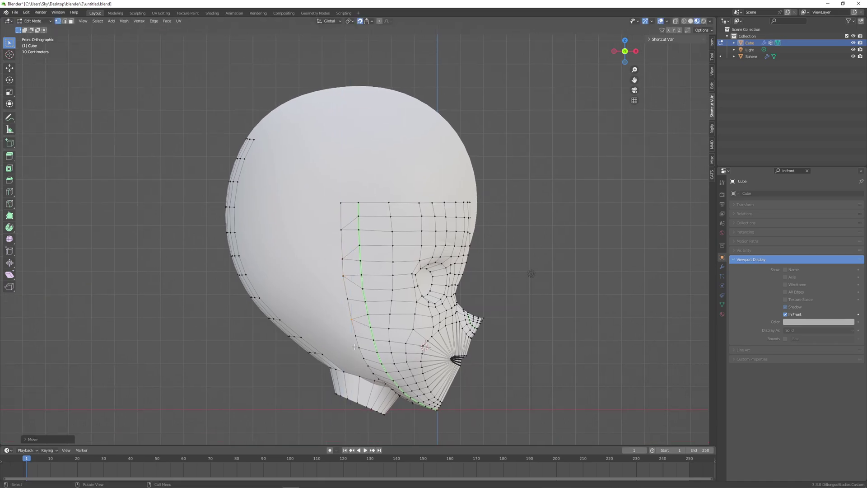
click(363, 340)
scroll(363, 340, down, 1)
middle_drag(362, 340, 368, 289)
click(356, 339)
key(KP_1)
Dissolve a horizontal row of edges in the lower half of the back strip
middle_drag(333, 325, 283, 266)
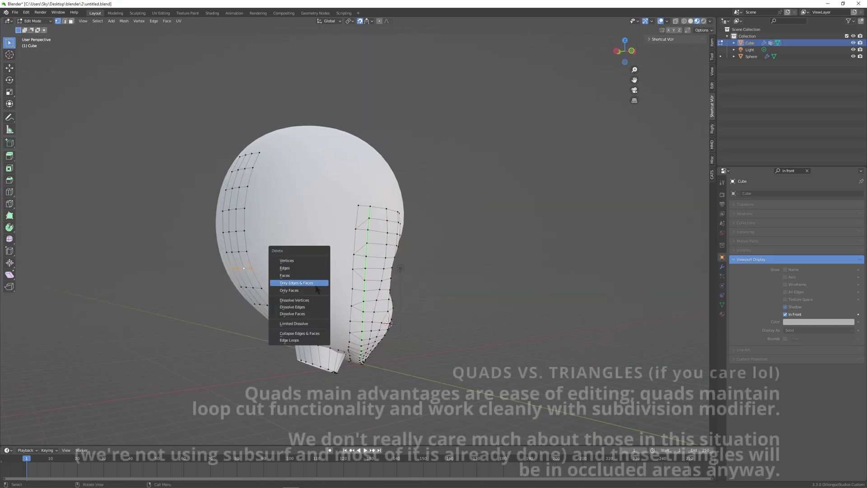
middle_drag(289, 271, 627, 55)
click(626, 52)
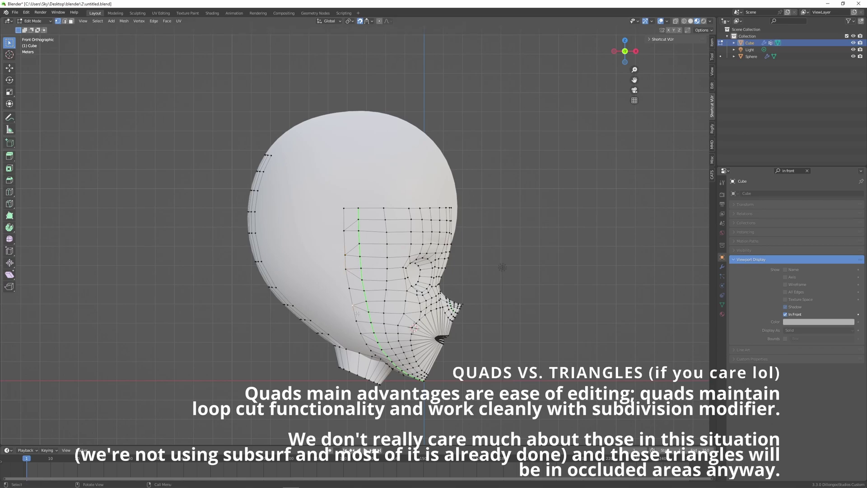
Extrude the rear edge of the face backward by one column in side profile and adjust its vertices on the skull
middle_drag(364, 325, 353, 306)
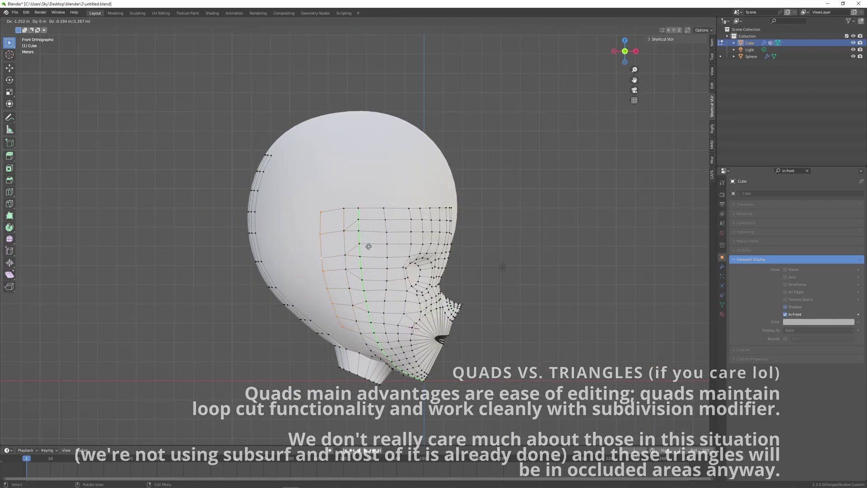
key(KP_1)
click(345, 253)
click(345, 208)
scroll(343, 203, up, 2)
key(g)
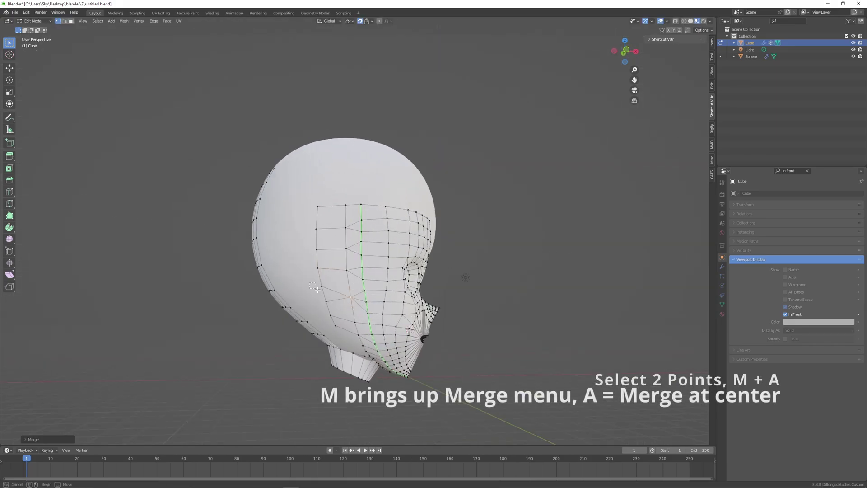
Merge two vertices at center on the face's rear edge below the new column, near the jaw
middle_drag(587, 136, 592, 114)
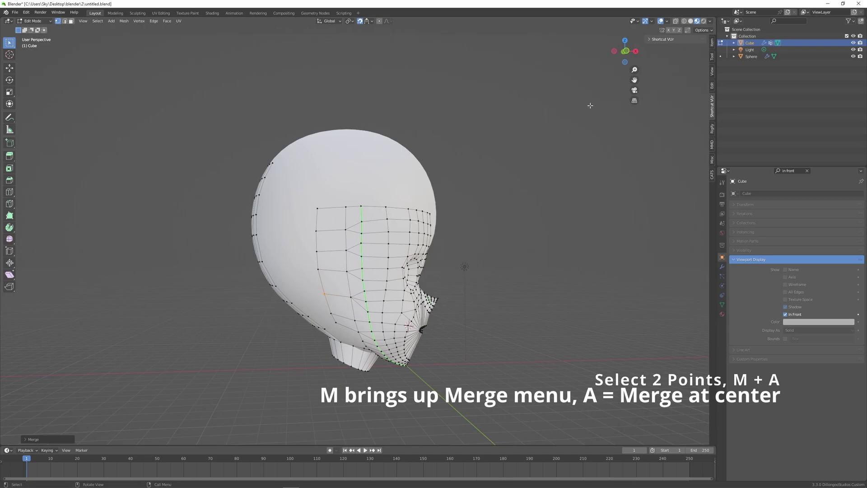
click(626, 50)
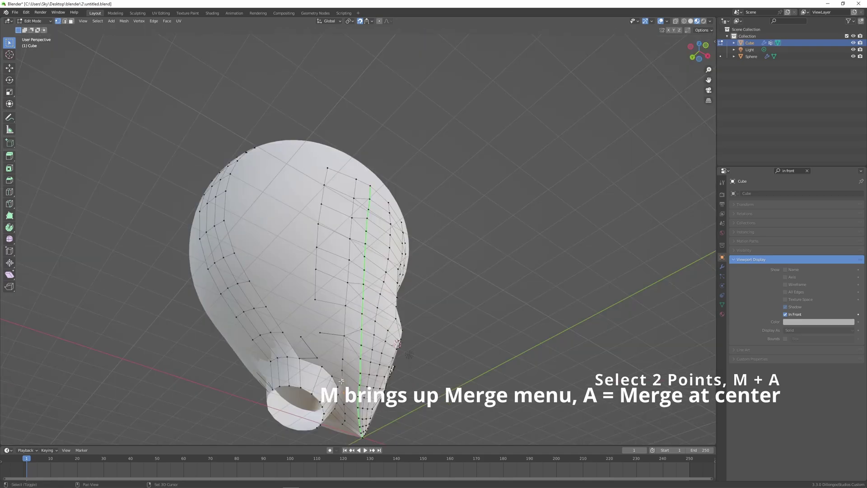
shift+click(355, 365)
middle_drag(345, 391, 336, 338)
key(m)
key(a)
Extrude a vertex from the neck's upper rim toward the jaw
click(324, 371)
key(e)
click(361, 332)
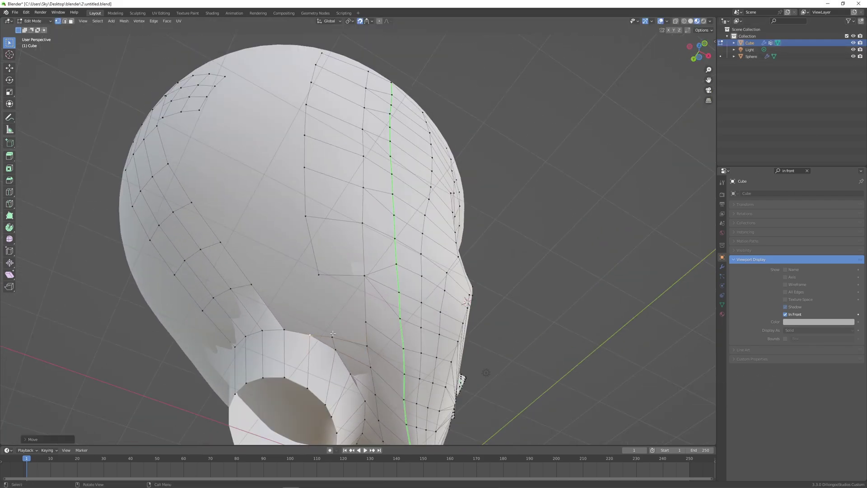
Shift the back strip's columns sideways in the rear view and add a loop cut through the faces bridging to the face mesh
key(ctrl+KP_3)
key(g)
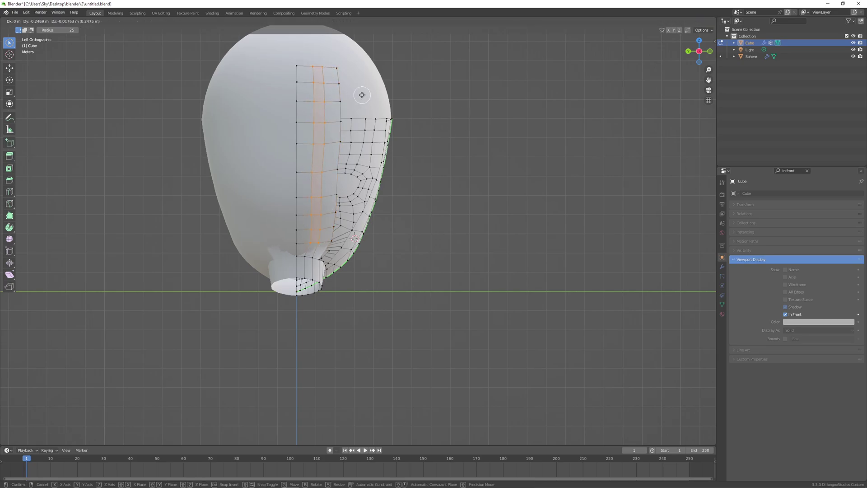
click(431, 108)
middle_drag(432, 108, 352, 138)
click(296, 128)
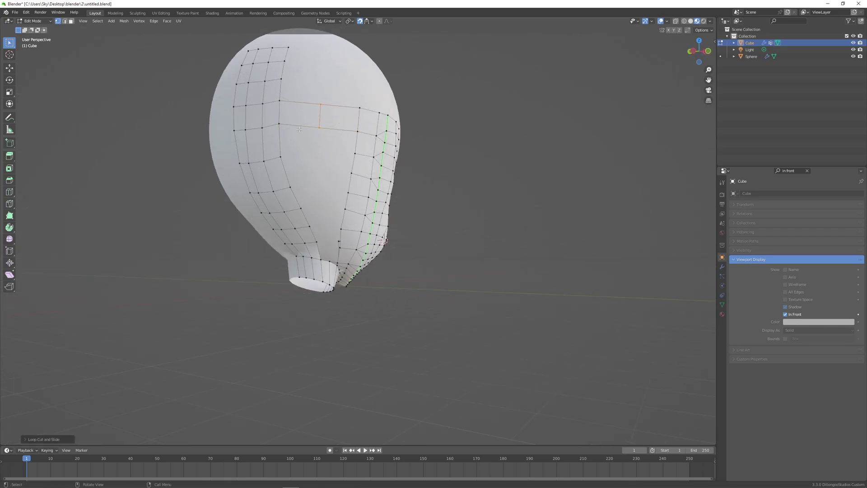
Move the upper vertices of the back strip's outer edge outward in the rear view
key(ctrl+KP_3)
key(g)
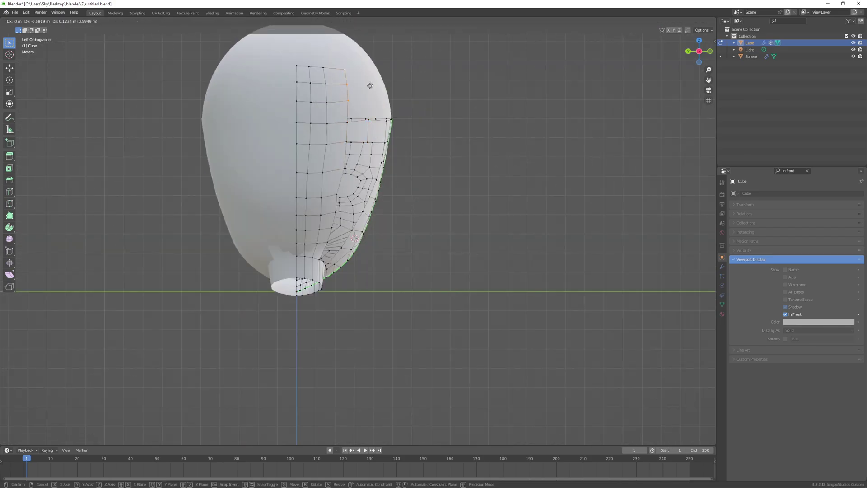
click(349, 145)
Merge neighbouring vertices on the side of the head behind the face's rear edge
middle_drag(349, 145, 331, 247)
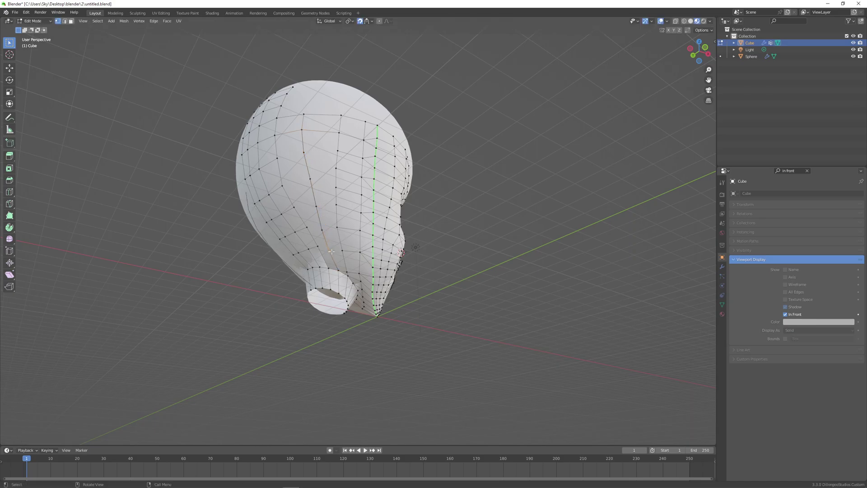
middle_drag(343, 267, 313, 295)
middle_drag(329, 226, 336, 195)
drag(346, 189, 356, 212)
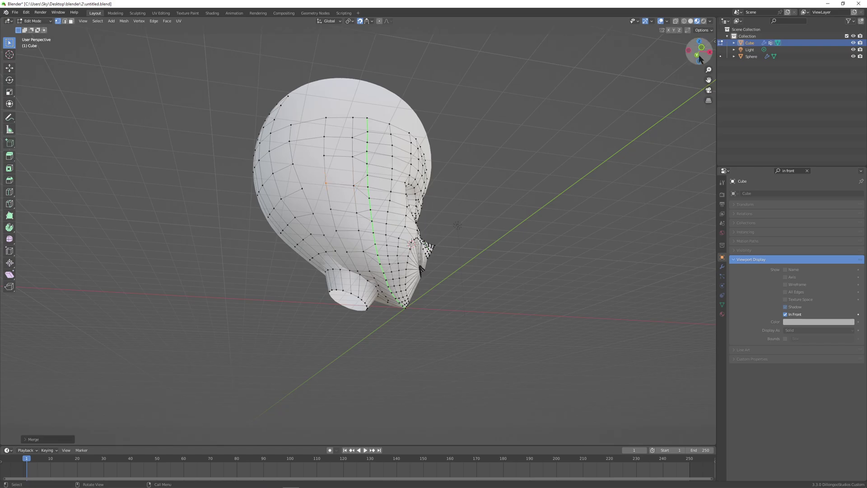
key(m)
Reposition vertices on the side of the head in side profile to even the grid from the temple down to the nape
middle_drag(376, 187, 445, 190)
click(708, 51)
key(g)
click(317, 184)
key(g)
click(310, 124)
drag(332, 118, 346, 125)
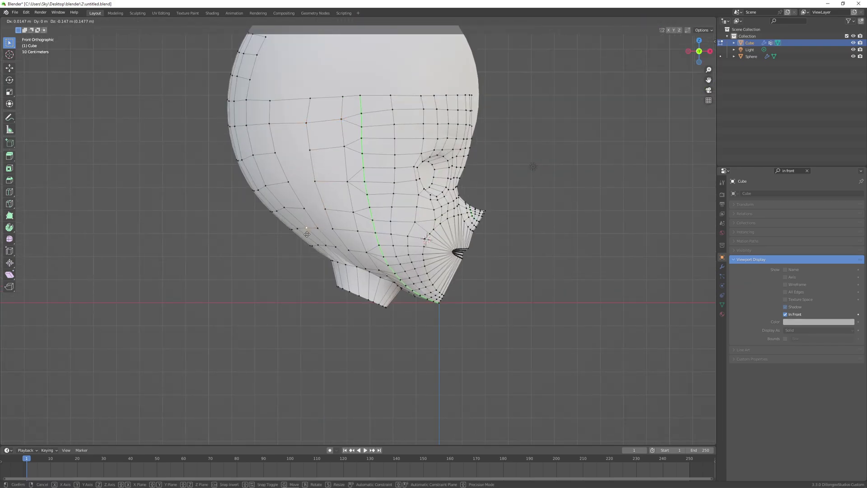
click(298, 189)
scroll(336, 219, down, 4)
middle_drag(300, 192, 294, 224)
key(g)
click(345, 233)
Remove an edge loop from the side of the head and slide the neighbouring vertices along their edges
click(694, 56)
middle_drag(348, 194, 406, 210)
scroll(397, 199, up, 1)
alt+click(308, 148)
key(x)
click(306, 163)
key(g)
key(g)
Move a vertex behind the cheek in side profile to smooth the edge flow
middle_drag(316, 158, 324, 204)
click(704, 54)
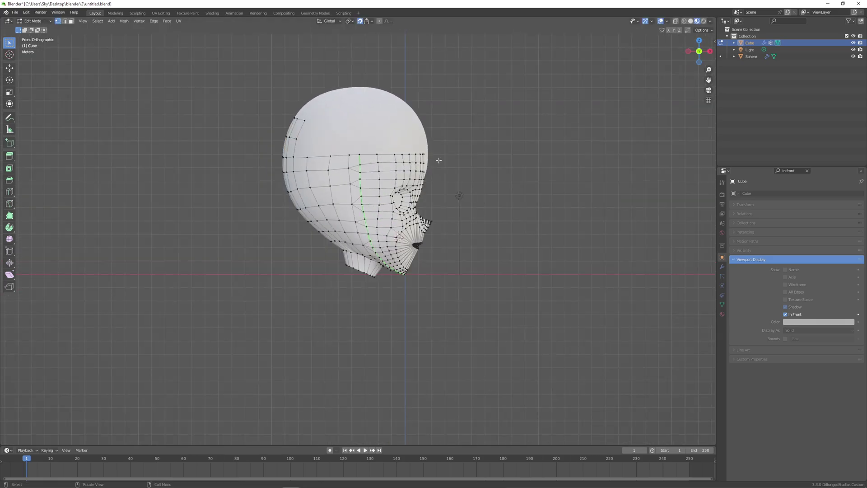
scroll(324, 203, up, 1)
click(324, 203)
key(g)
Extend the forehead's top edge upward by three rows onto the skull sphere
middle_drag(481, 182, 493, 222)
click(709, 49)
scroll(389, 192, up, 1)
alt+click(378, 195)
middle_drag(376, 199, 438, 177)
click(401, 167)
key(1)
scroll(400, 165, up, 2)
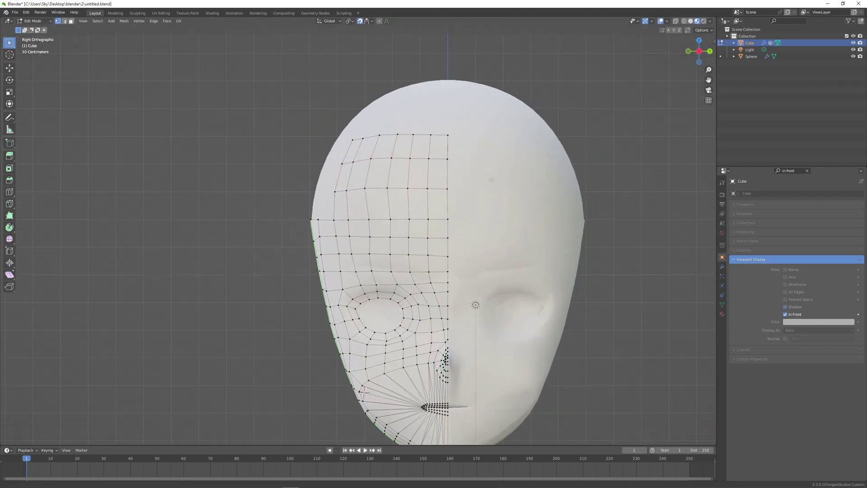
Adjust the outer vertices of the forehead extension to follow the skull
click(365, 197)
key(g)
click(368, 194)
middle_drag(377, 171, 443, 188)
click(318, 183)
middle_drag(589, 185, 543, 135)
click(409, 177)
Select the entire head mesh and open the viewport sidebar
shift+middle_drag(377, 155, 388, 243)
key(a)
key(n)
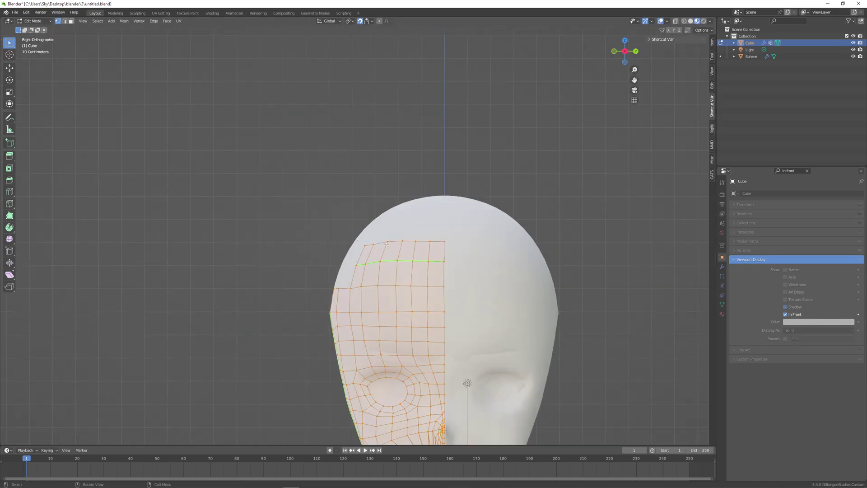
Extrude the forehead's upper edge back over the crown in the top view and flatten it along global X
alt+middle_drag(442, 237, 566, 135)
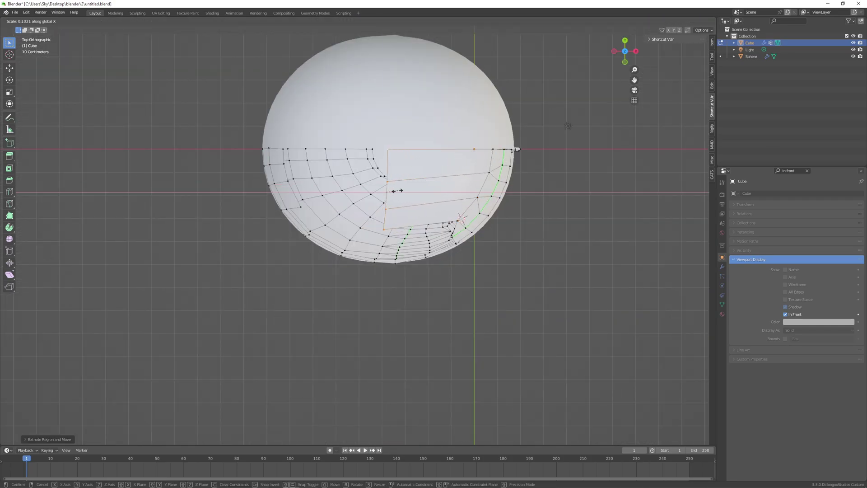
click(393, 193)
middle_drag(393, 193, 420, 131)
Add three loop cuts across the newly extruded crown strip
key(ctrl+r)
scroll(445, 213, up, 1)
middle_drag(507, 211, 546, 258)
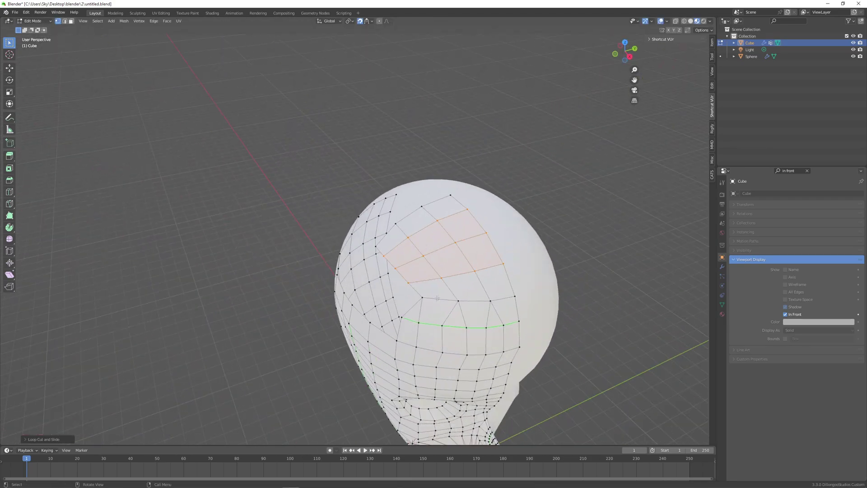
Move the vertex at the forehead extension's outer corner along the skull surface
click(402, 317)
key(g)
click(410, 325)
Extrude the back strip's top edge toward the crown and add a loop cut across the extrusion
middle_drag(413, 321, 447, 244)
key(ctrl+r)
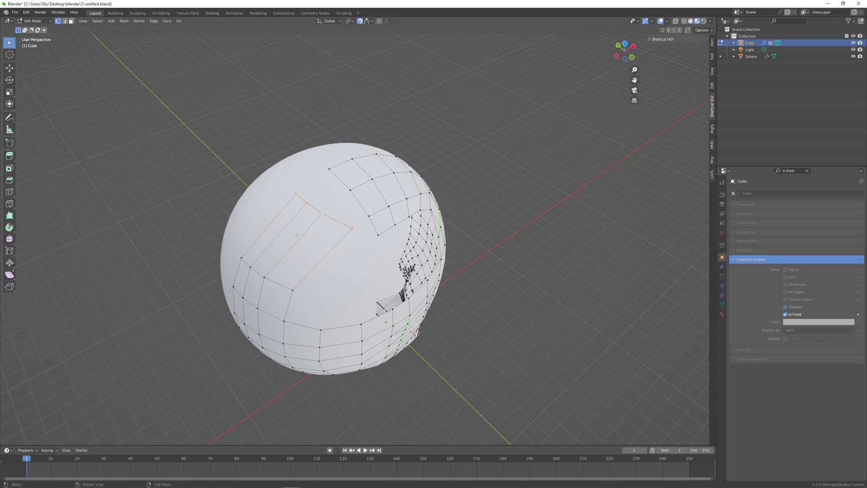
click(289, 246)
middle_drag(290, 246, 266, 244)
Merge the vertex pairs where the back extrusion meets the crown strip
click(361, 232)
shift+click(387, 243)
key(m)
middle_drag(386, 240, 375, 232)
shift+click(376, 194)
key(m)
Nudge two crown vertices in side profile to follow the skull's curve
middle_drag(445, 239, 421, 201)
key(KP_1)
drag(428, 247, 432, 242)
drag(479, 271, 480, 264)
Dissolve an edge loop on the upper back of the head
middle_drag(542, 267, 441, 318)
alt+click(312, 265)
middle_drag(312, 265, 587, 178)
key(ctrl+x)
Raise the upper rear vertices in side profile to fit the skull's outline
key(KP_1)
alt+click(336, 249)
key(g)
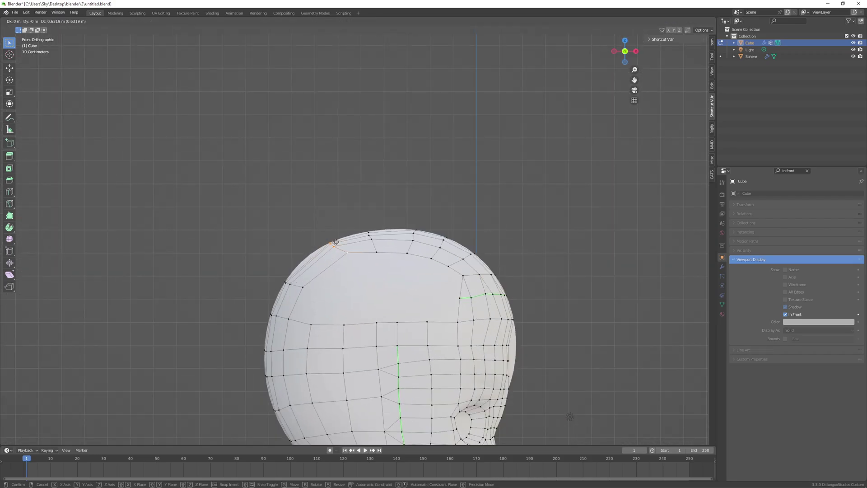
click(335, 242)
key(g)
click(377, 235)
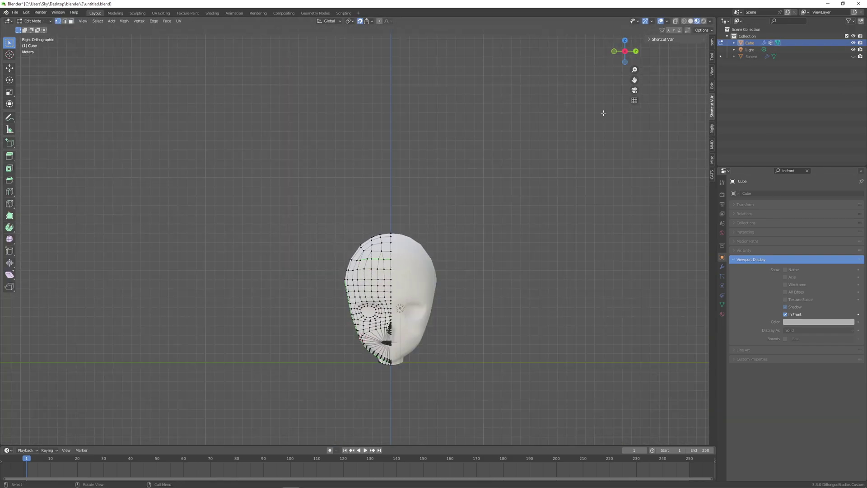
Level vertex rows on the upper head by scaling them along Z in the front view of the face
scroll(451, 316, up, 5)
key(s)
key(z)
click(468, 291)
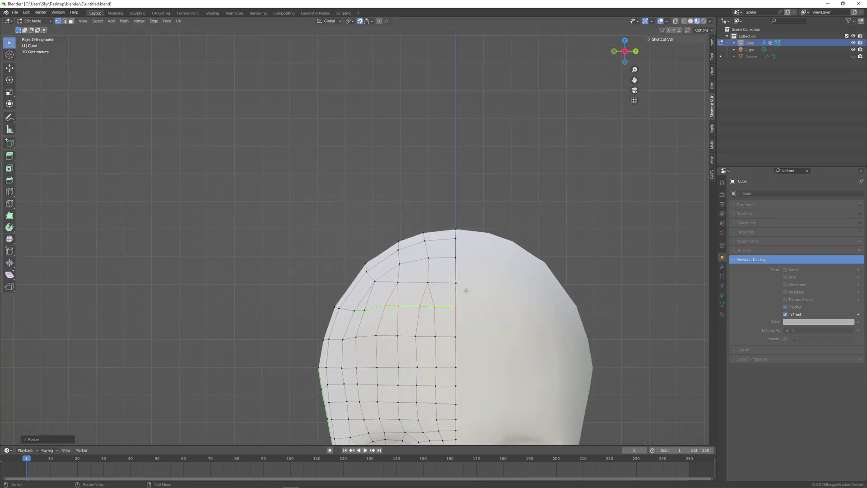
key(s)
key(z)
click(475, 289)
key(s)
key(z)
click(474, 294)
Reposition a centre-line vertex on the upper forehead in the front view of the face
scroll(487, 312, up, 3)
click(534, 361)
key(g)
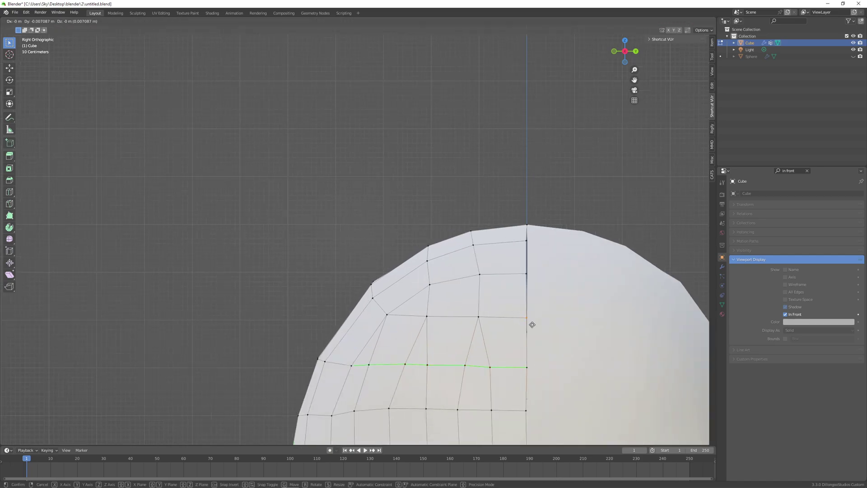
scroll(458, 311, down, 2)
click(458, 312)
Move a crown vertex beside the gap toward the mirror plane and switch to Sculpt Mode with the Grab brush
middle_drag(458, 312, 511, 253)
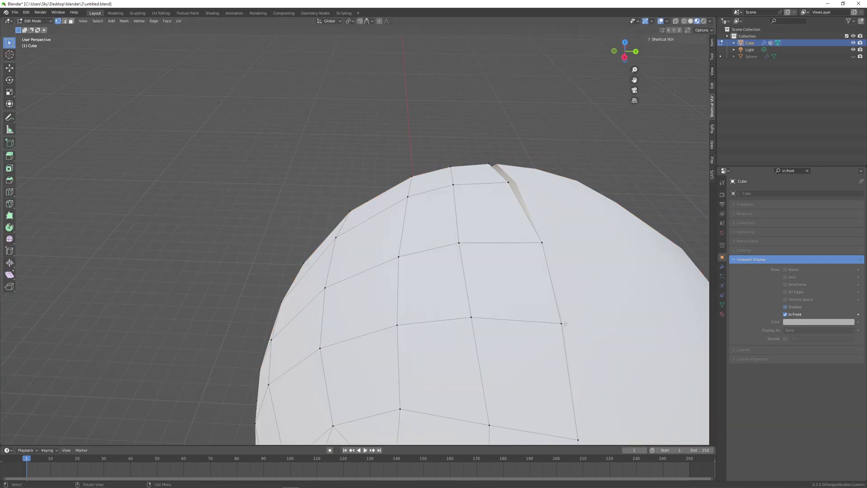
key(g)
click(513, 184)
click(515, 256)
middle_drag(513, 184, 273, 233)
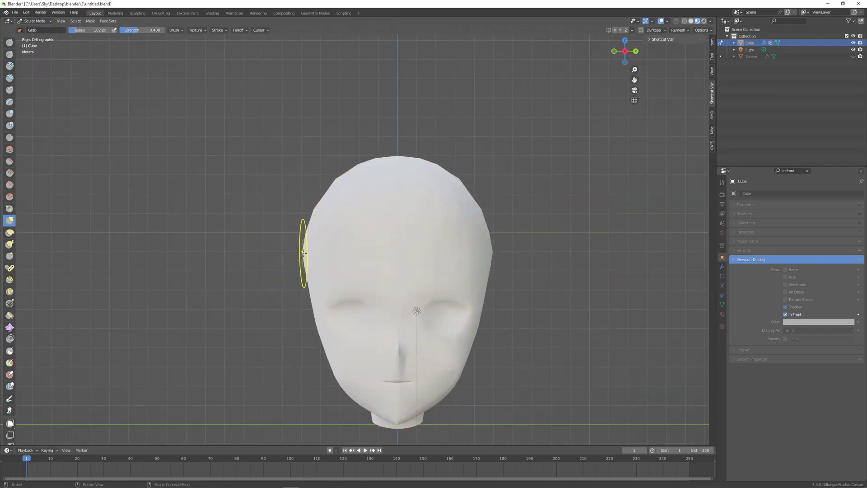
middle_drag(300, 251, 375, 267)
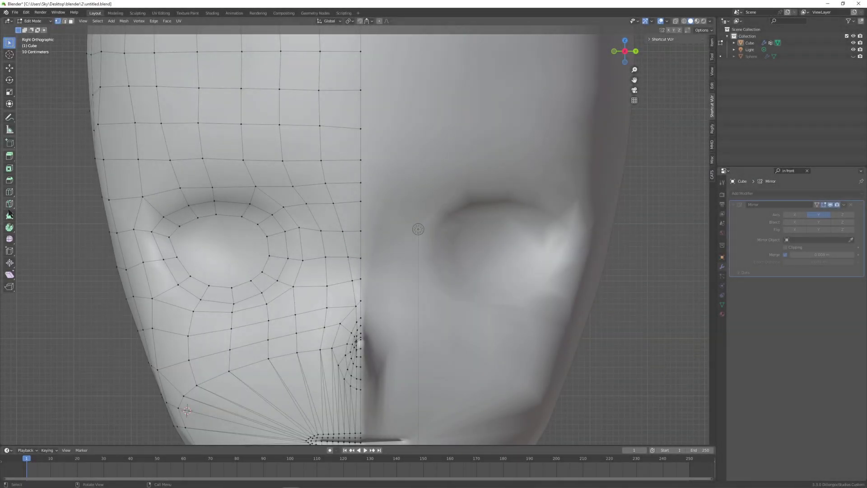
Knife-cut a small triangular shape below the eye near its inner corner and mark its edges
click(10, 204)
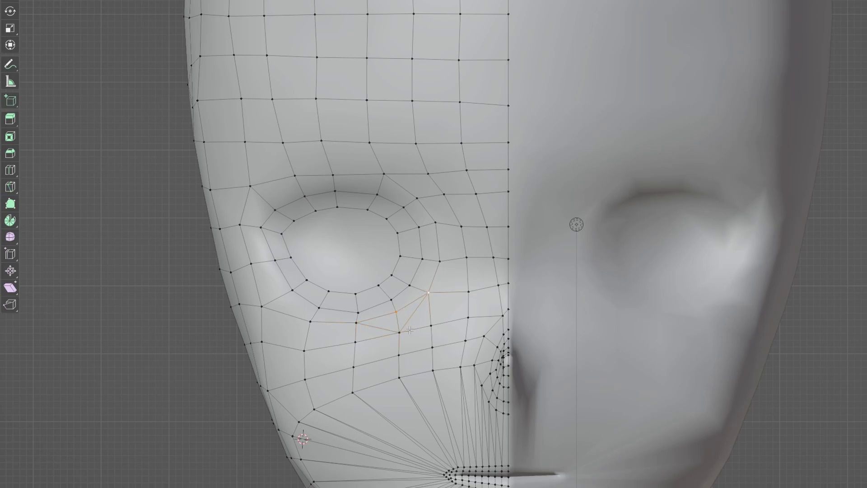
key(q)
click(360, 313)
click(396, 313)
shift+click(399, 334)
key(q)
click(398, 345)
click(451, 349)
Knife-cut a larger outline around the marked triangle below the eye and mark its edges
click(11, 187)
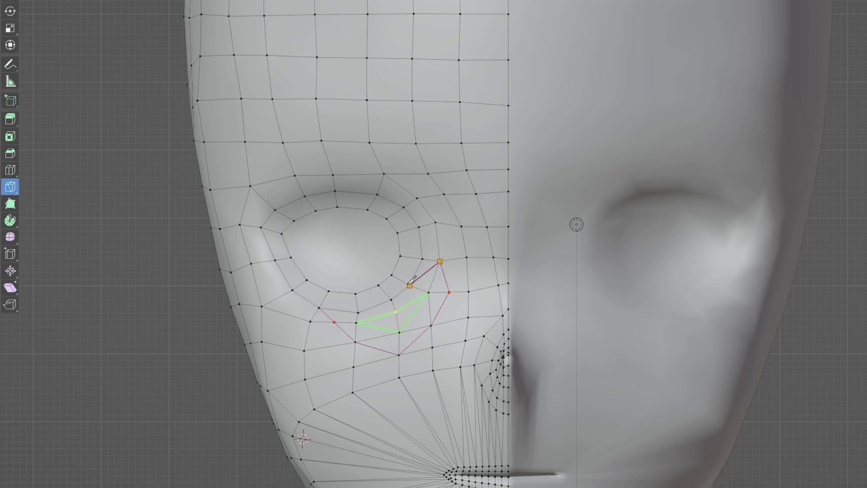
click(410, 285)
key(Return)
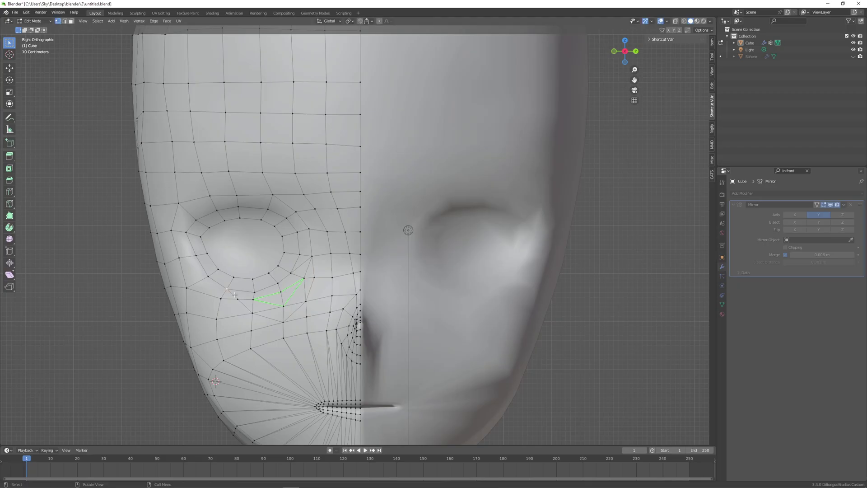
shift+click(314, 256)
key(q)
click(259, 277)
click(568, 294)
Knife-cut a closed eyebrow outline on the forehead above the eye and adjust one of its vertices
scroll(507, 329, down, 4)
scroll(507, 329, up, 3)
key(k)
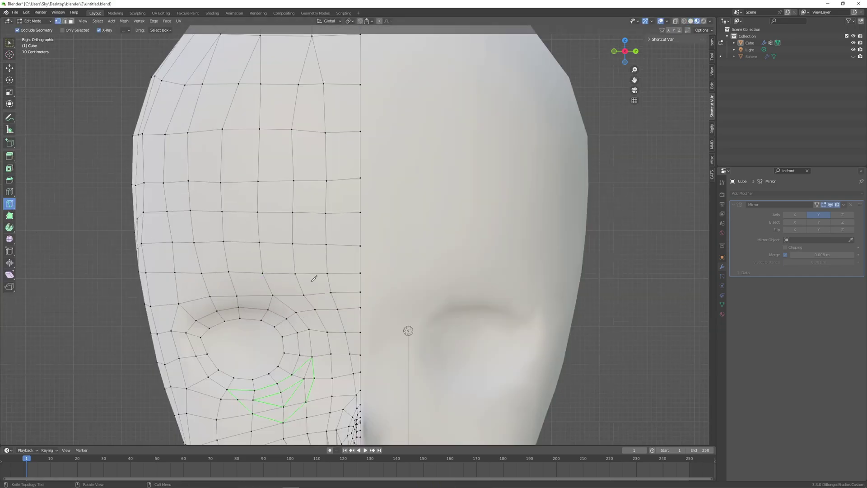
click(333, 267)
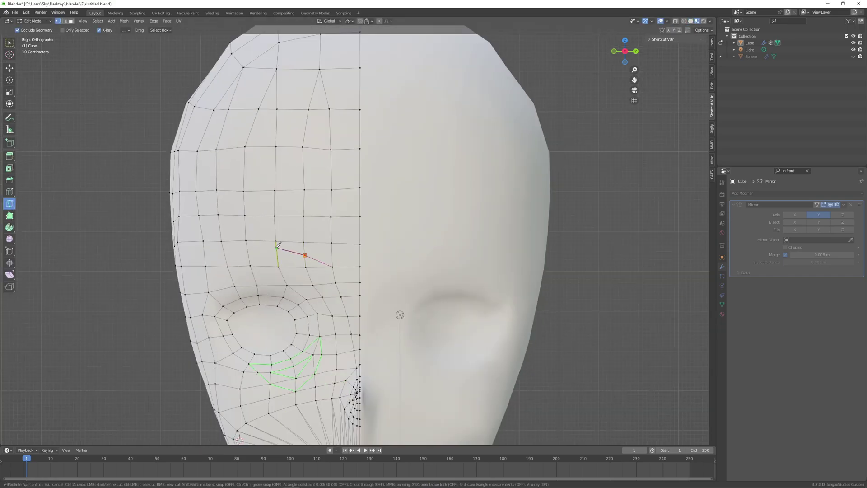
click(275, 232)
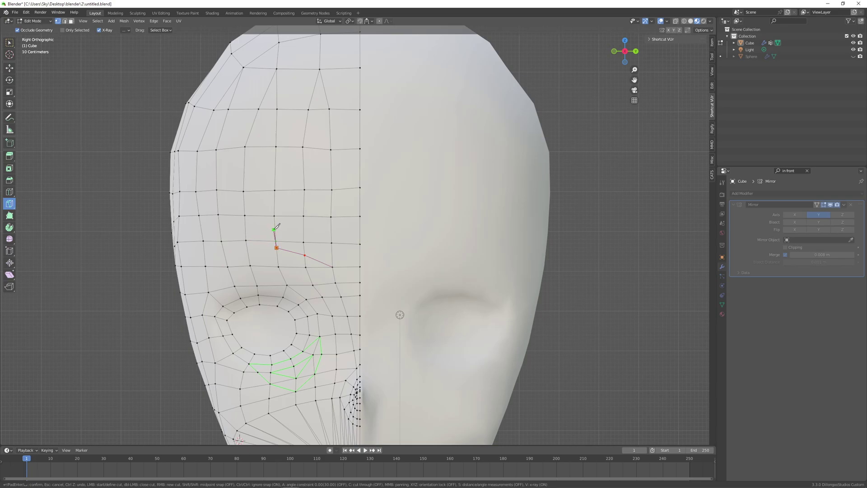
key(Return)
scroll(336, 264, up, 2)
key(g)
click(308, 248)
Knife-cut a smaller inner outline inside the eyebrow shape
scroll(308, 248, up, 1)
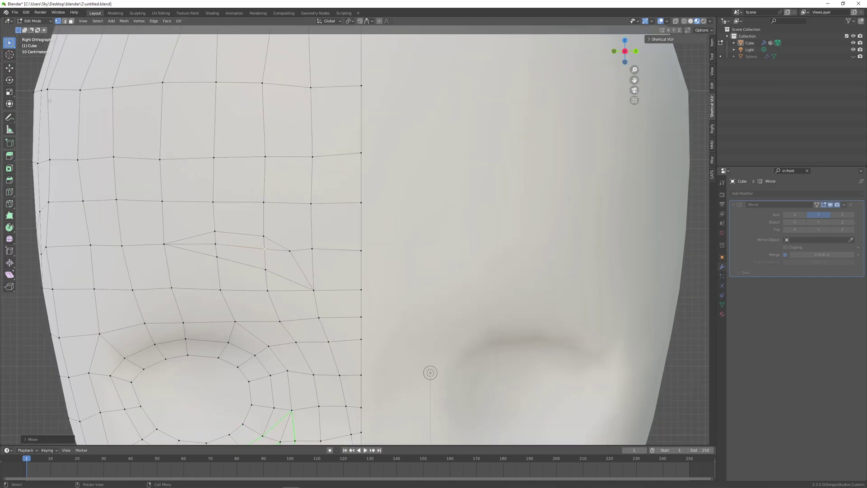
key(k)
click(189, 244)
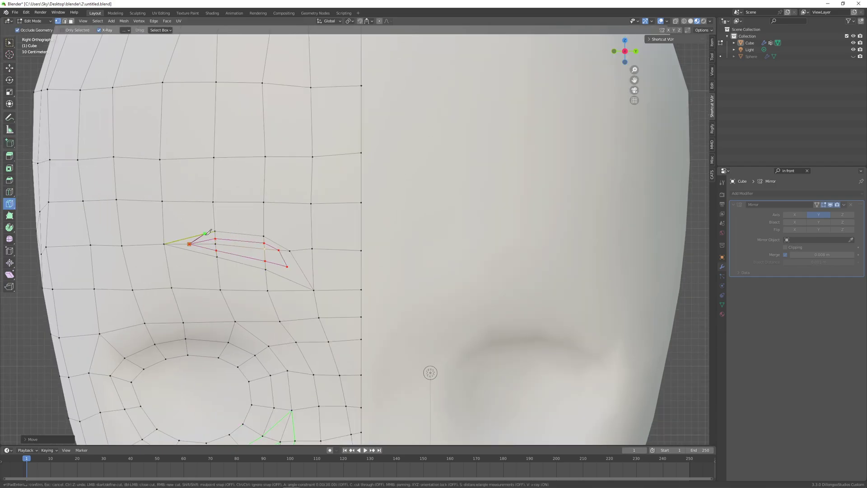
key(Return)
Knife-cut a diagonal edge across the forehead quad above the eyebrow's inner end and dissolve surplus vertices nearby
scroll(317, 243, down, 3)
scroll(317, 244, up, 2)
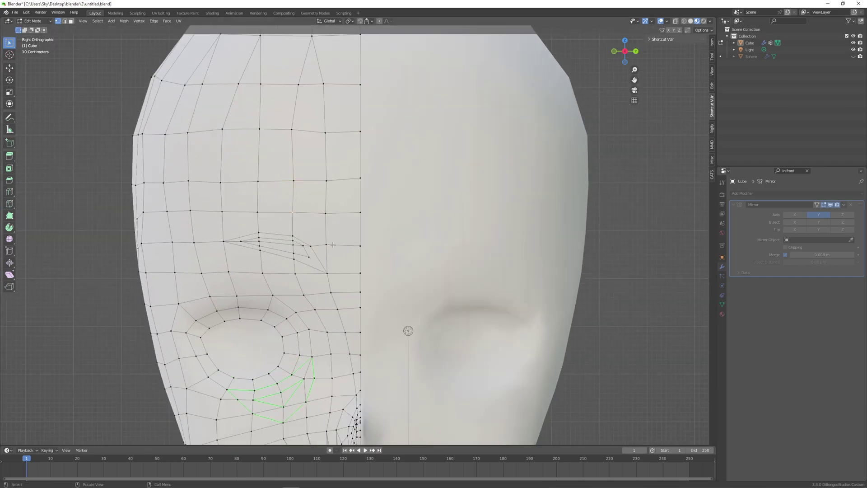
key(k)
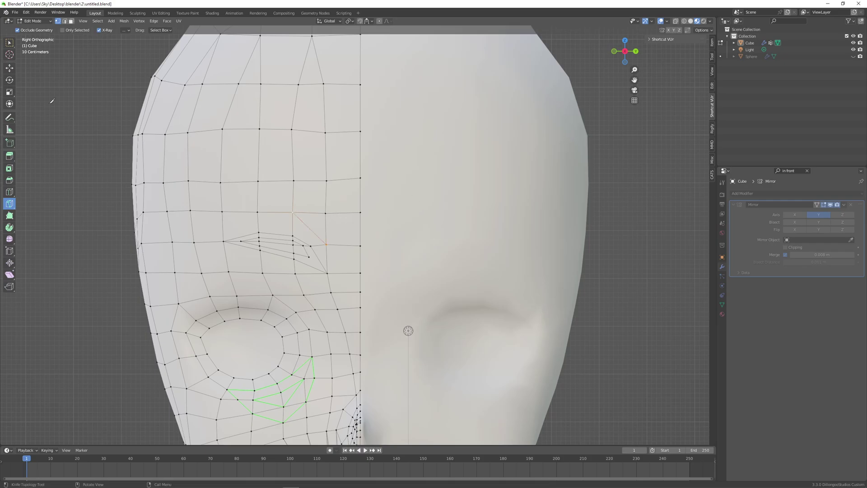
key(Return)
scroll(243, 244, up, 1)
key(x)
click(276, 288)
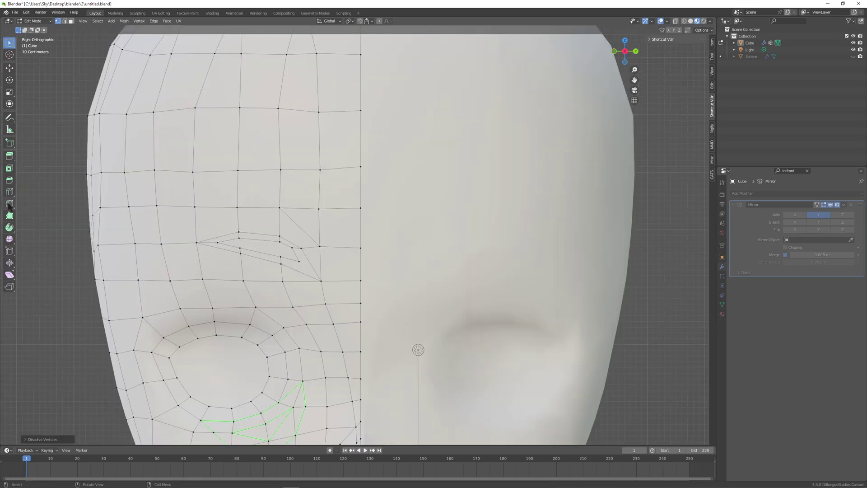
Knife-cut an additional edge inside the eyebrow shape on the forehead
click(9, 204)
click(239, 238)
click(281, 257)
key(Return)
key(w)
scroll(292, 251, down, 3)
click(559, 230)
middle_drag(474, 222, 547, 228)
key(KP_3)
scroll(547, 228, up, 3)
scroll(407, 239, down, 2)
scroll(293, 244, up, 3)
Mark the inner eyebrow outline's edges as Freestyle edges and save the file
click(241, 241)
shift+click(259, 237)
shift+click(293, 241)
shift+click(309, 256)
key(q)
click(291, 256)
key(q)
click(261, 238)
key(q)
click(299, 251)
scroll(467, 285, down, 4)
middle_drag(472, 284, 467, 286)
key(KP_3)
scroll(535, 198, down, 2)
key(ctrl+s)
Add a plane beside the head within the same mesh and rotate it 90° about the global Y axis
middle_drag(440, 258, 478, 263)
key(KP_3)
key(Tab)
key(Tab)
scroll(210, 296, down, 2)
text(rx90y)
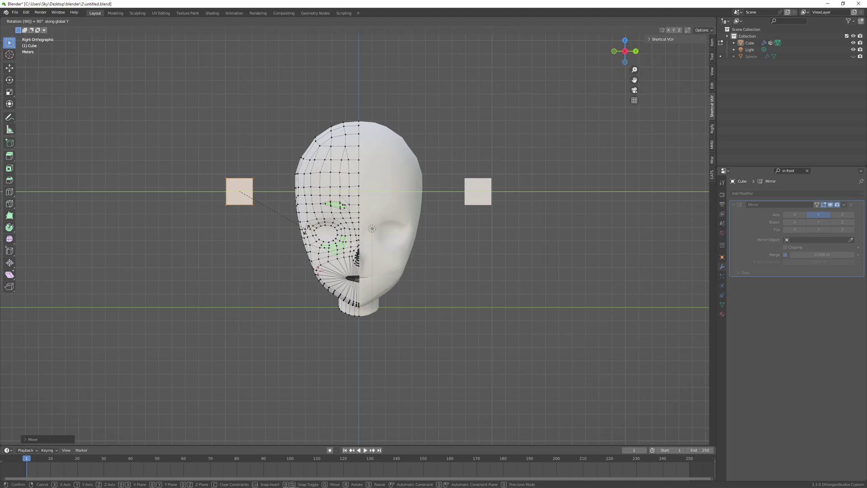
key(Return)
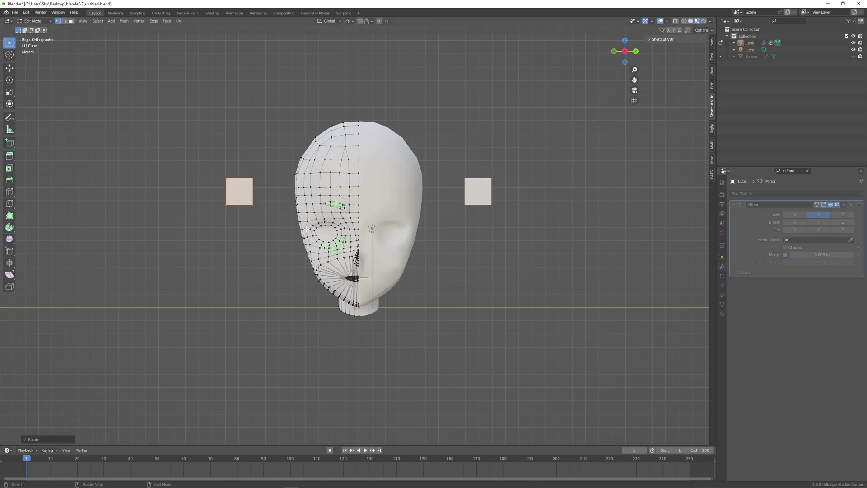
Display the mesh's split normals in the viewport with a line size of about 0.49
click(667, 21)
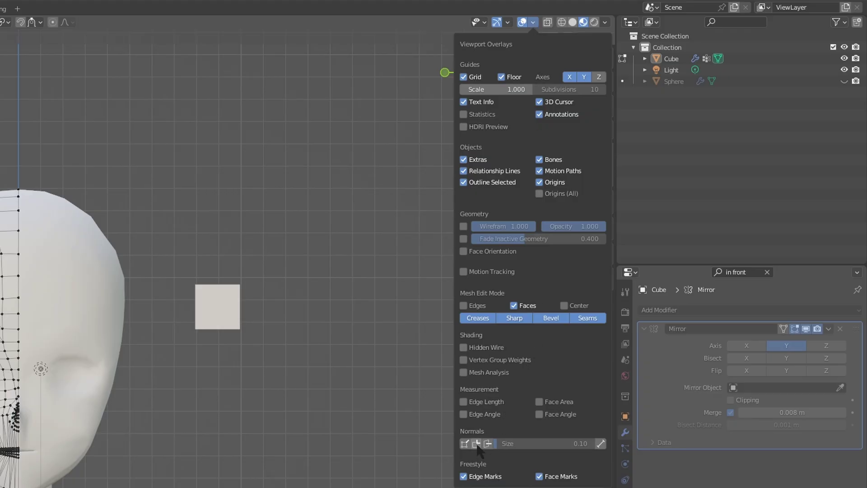
drag(504, 444, 531, 445)
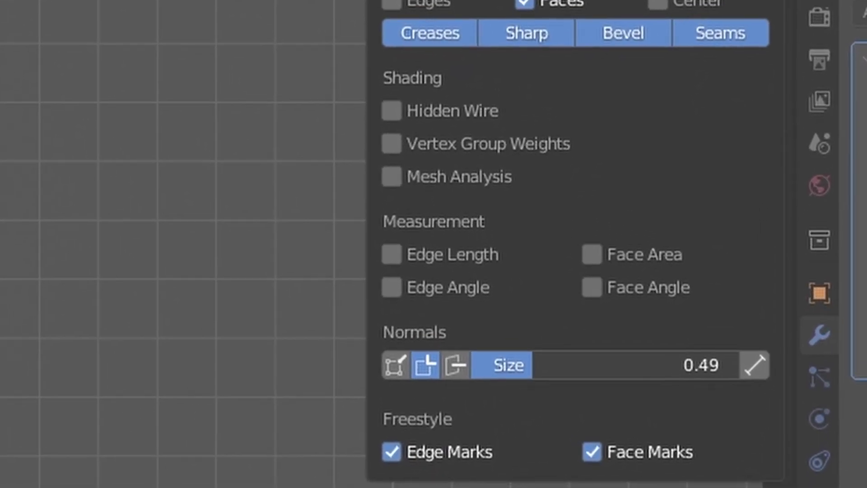
drag(532, 365, 529, 365)
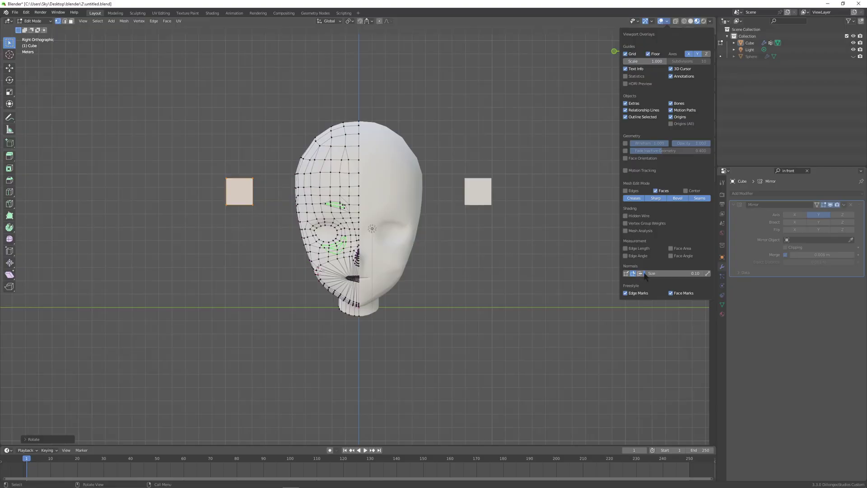
drag(646, 273, 657, 273)
click(489, 266)
Select the plane beside the head and scale it down slightly
scroll(580, 297, up, 2)
shift+middle_drag(489, 266, 590, 319)
key(l)
key(s)
click(338, 231)
click(627, 55)
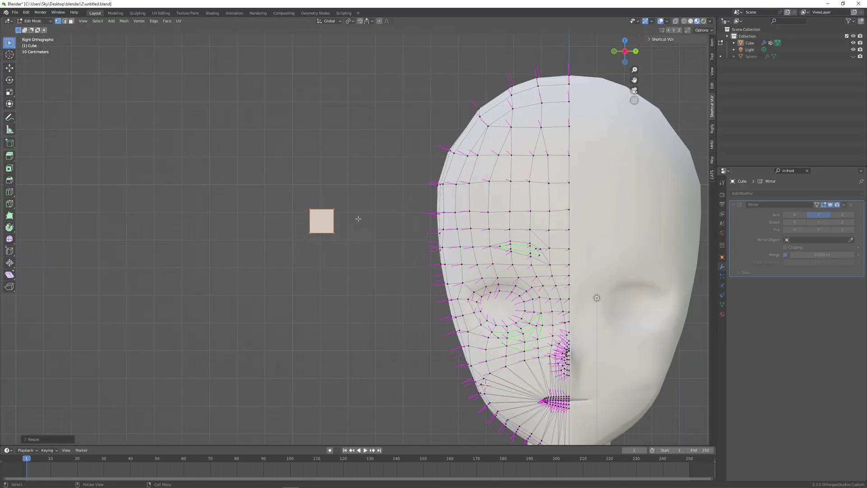
Duplicate the plane farther from the head, rotate the copy 90° about Z and turn it another 180° about Z
key(shift+d)
text(rz90)
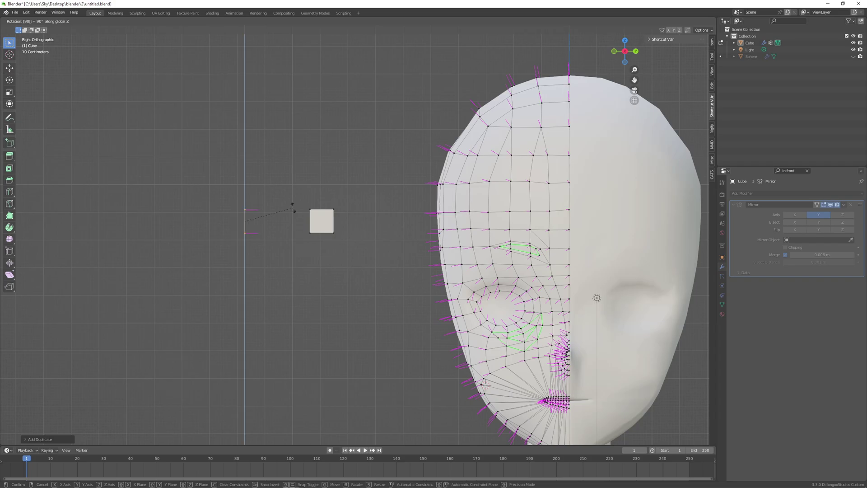
click(293, 208)
text(rz180)
click(292, 206)
scroll(293, 207, up, 1)
middle_drag(293, 207, 323, 219)
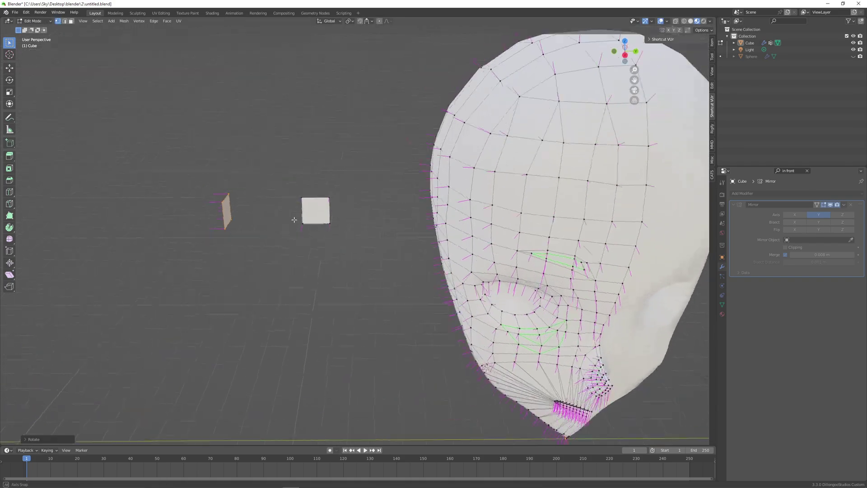
click(627, 54)
Duplicate the side-facing plane between the two planes and rotate the copy slightly about Z
drag(192, 183, 244, 260)
key(shift+d)
click(280, 259)
mouse_move(303, 226)
middle_down()
mouse_move(305, 233)
mouse_move(316, 217)
middle_up()
key(r)
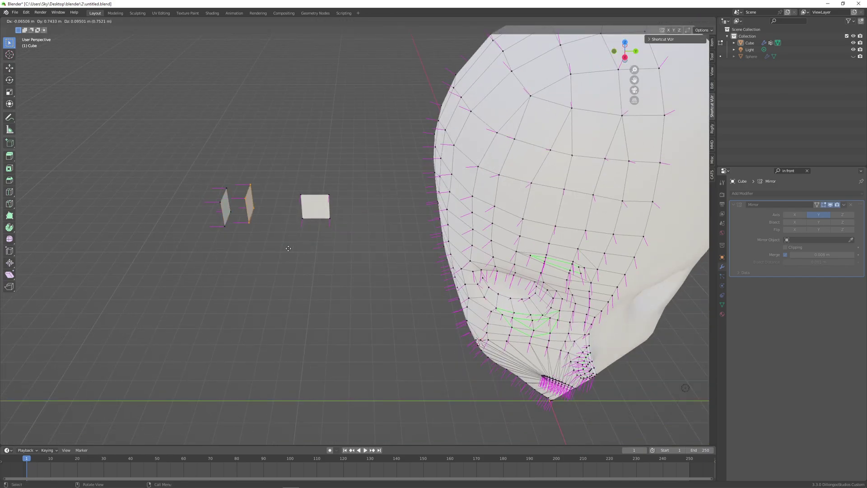
key(z)
click(363, 199)
click(626, 55)
Duplicate the front-facing plane along the Y axis toward the head
drag(287, 186, 364, 265)
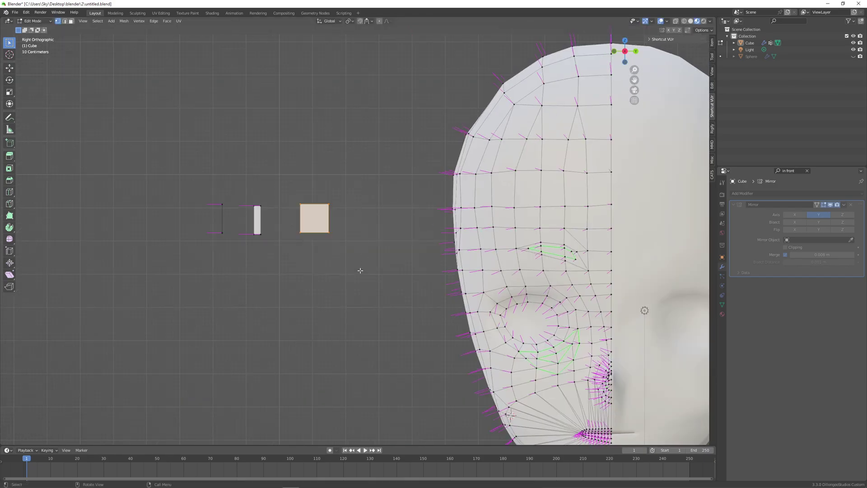
middle_drag(467, 155, 469, 202)
key(shift+d)
key(y)
click(519, 204)
click(626, 48)
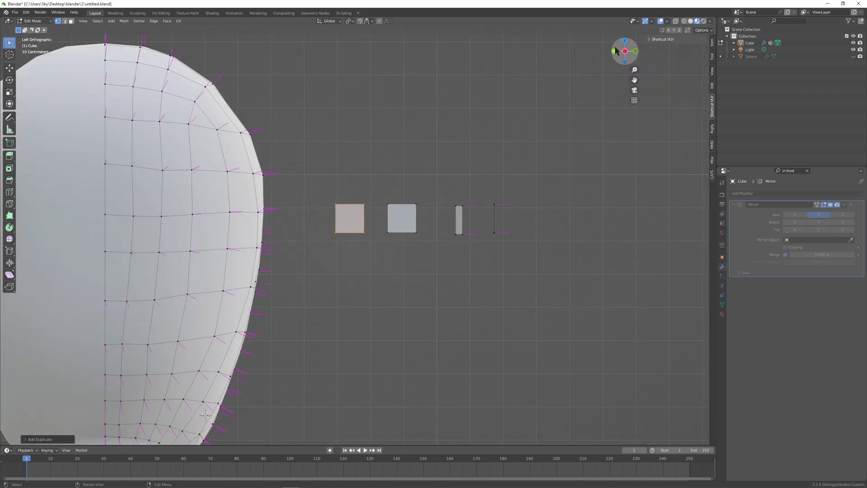
click(624, 50)
Rotate the new plane nearest the head slightly about the Z axis
middle_drag(552, 145, 553, 192)
key(r)
key(z)
click(552, 226)
click(625, 59)
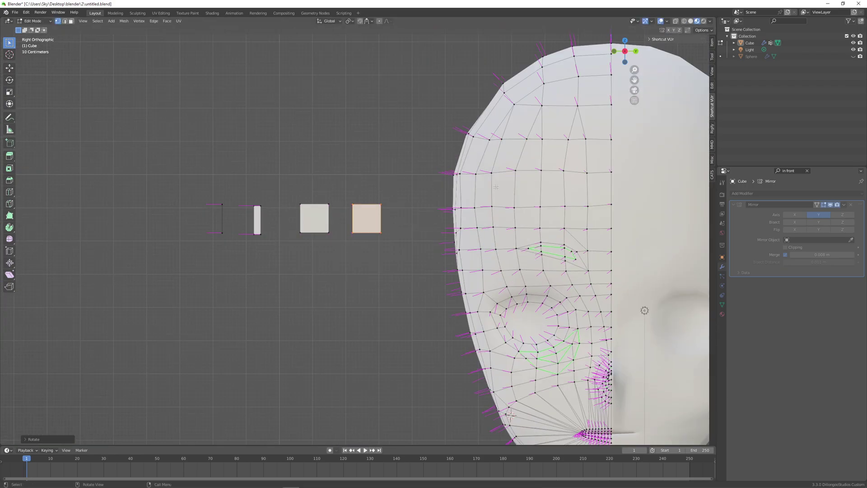
Duplicate the original front-facing plane below itself, rotate the copy 90° about Y to face downward, and adjust its height
scroll(415, 234, down, 2)
drag(301, 196, 342, 244)
key(shift+d)
click(343, 292)
text(r)
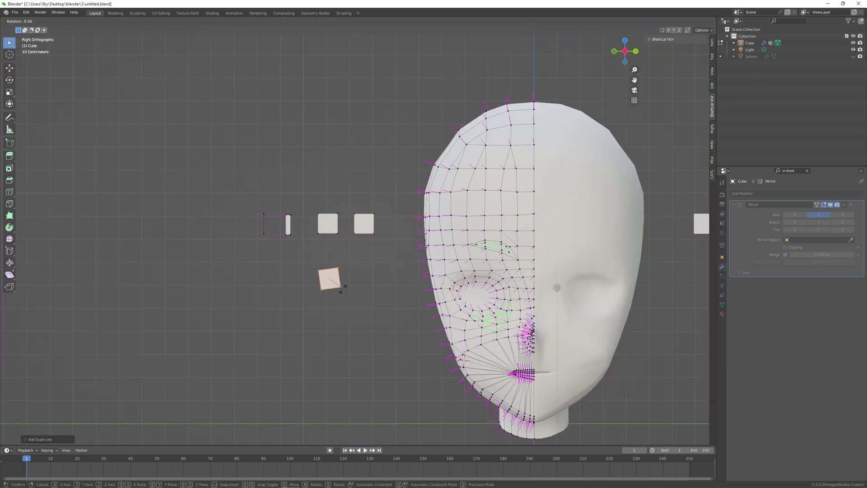
text(zy90)
click(343, 288)
key(g)
key(z)
click(387, 250)
key(g)
click(386, 247)
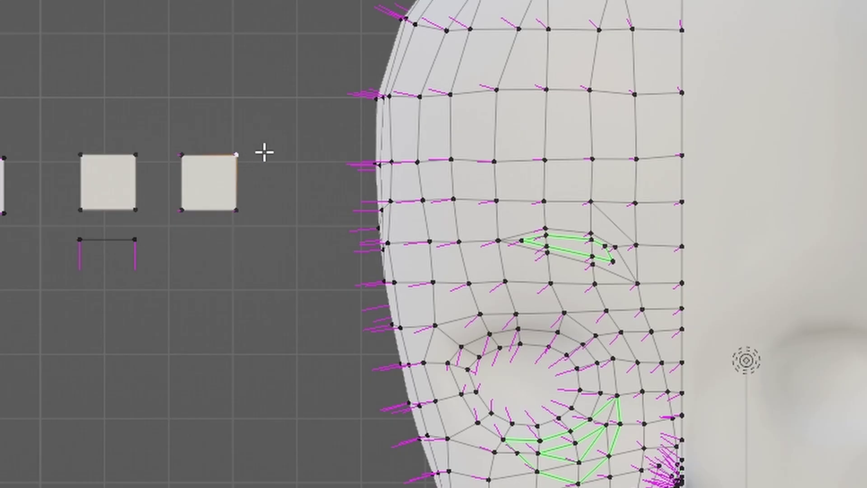
Copy the normal vector from a corner vertex of the plane nearest the head
key(q)
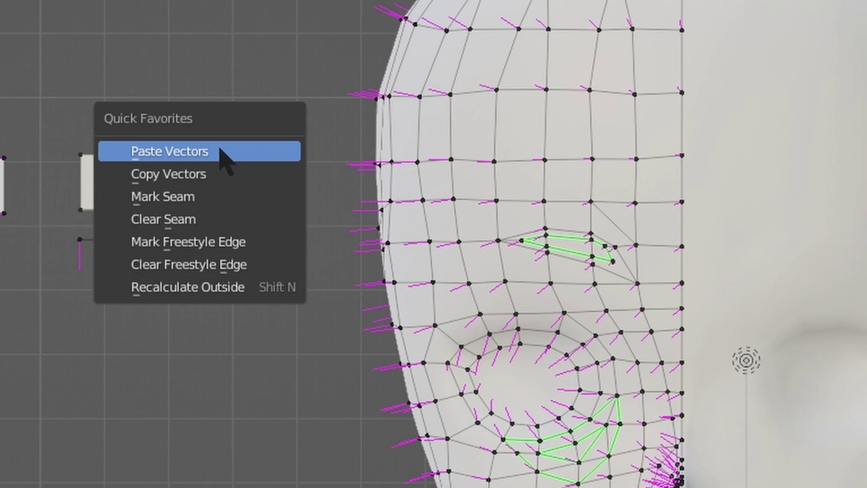
click(217, 174)
drag(336, 0, 769, 487)
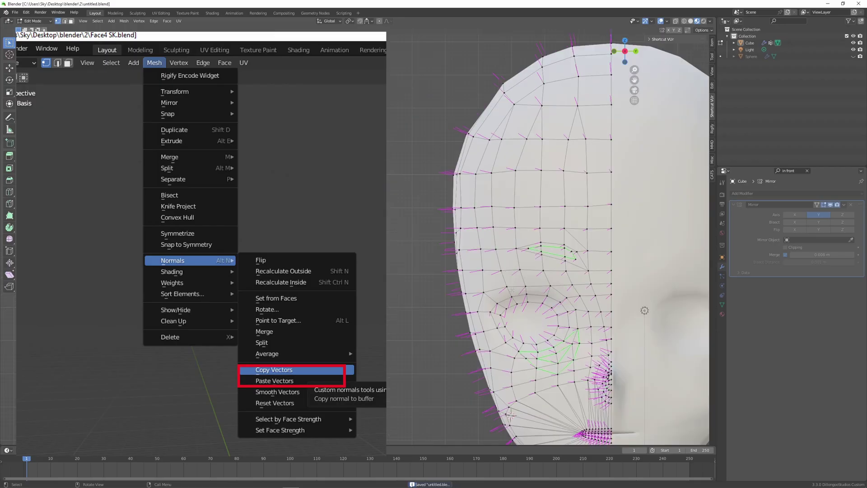
scroll(512, 290, down, 2)
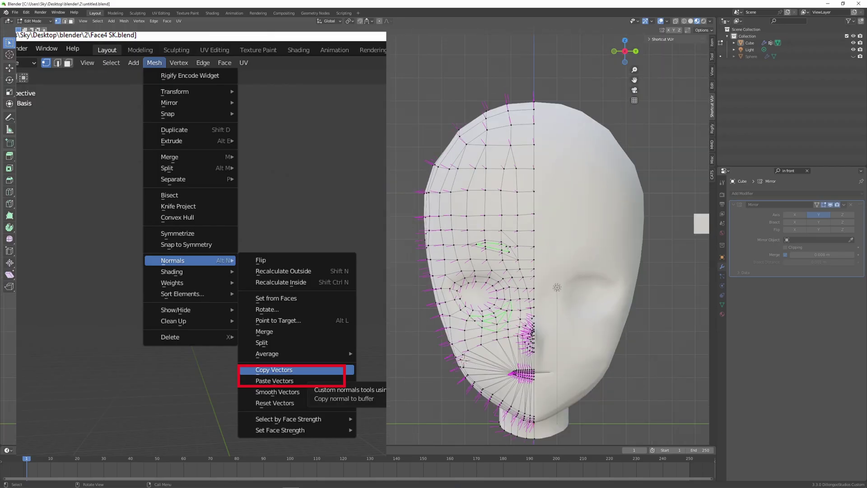
scroll(512, 290, up, 1)
scroll(511, 290, down, 1)
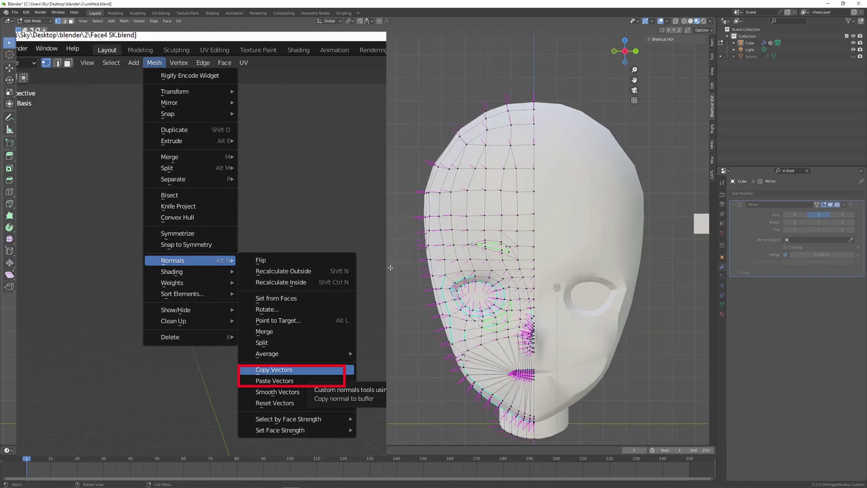
scroll(390, 268, down, 1)
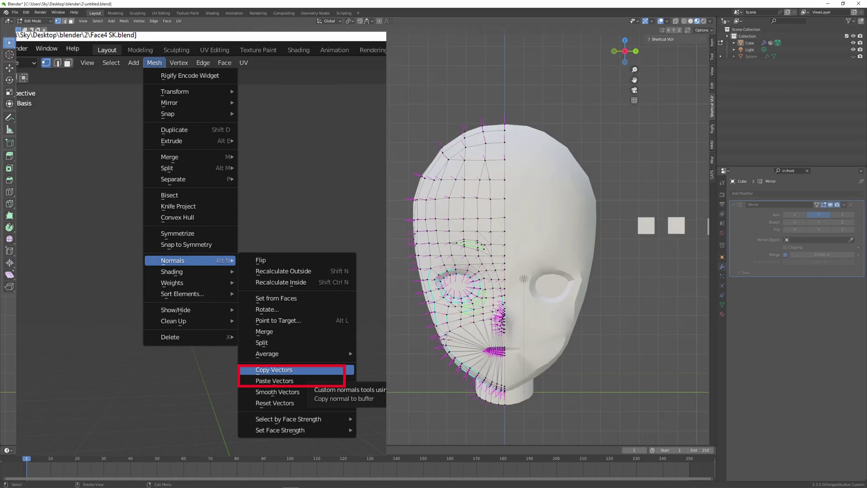
Select the whole head half and clear its sharp edge marks
mouse_move(357, 237)
middle_down()
mouse_move(434, 233)
mouse_move(389, 242)
mouse_move(357, 235)
middle_up()
scroll(357, 235, down, 2)
click(625, 52)
drag(366, 117, 501, 368)
scroll(353, 236, up, 2)
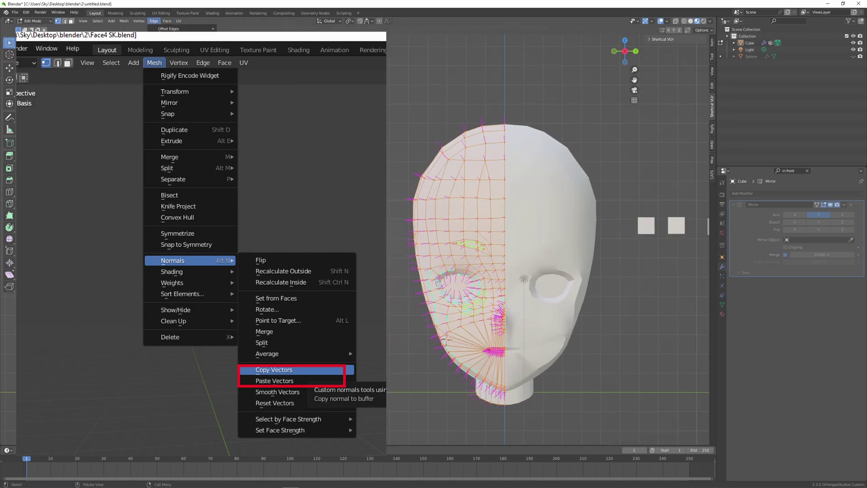
click(173, 170)
key(Tab)
middle_drag(454, 280, 515, 267)
key(Tab)
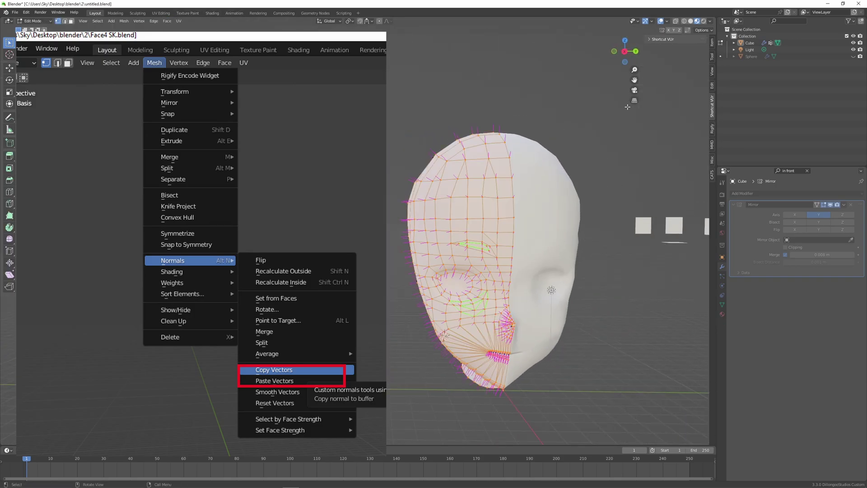
Try to paste the copied normal vector onto the selected head half
click(625, 51)
click(636, 52)
click(635, 52)
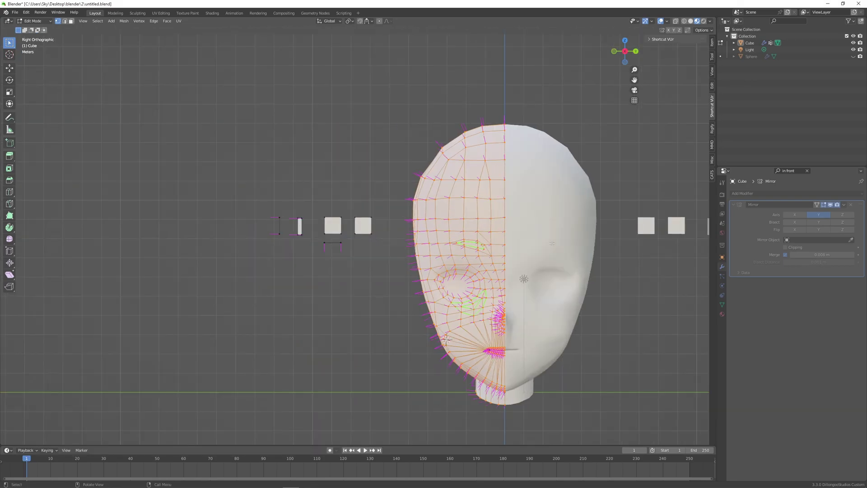
key(q)
click(503, 250)
key(ctrl+z)
Copy the normal vector of the plane nearest the head and paste it onto all vertices of the head half
click(370, 218)
key(q)
click(367, 223)
drag(401, 87, 534, 447)
key(q)
click(501, 369)
key(Tab)
key(Tab)
scroll(552, 364, up, 1)
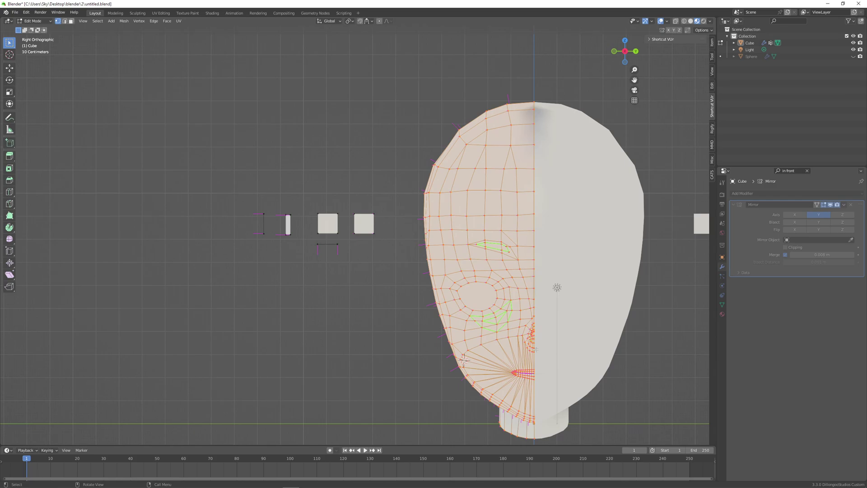
scroll(535, 349, up, 2)
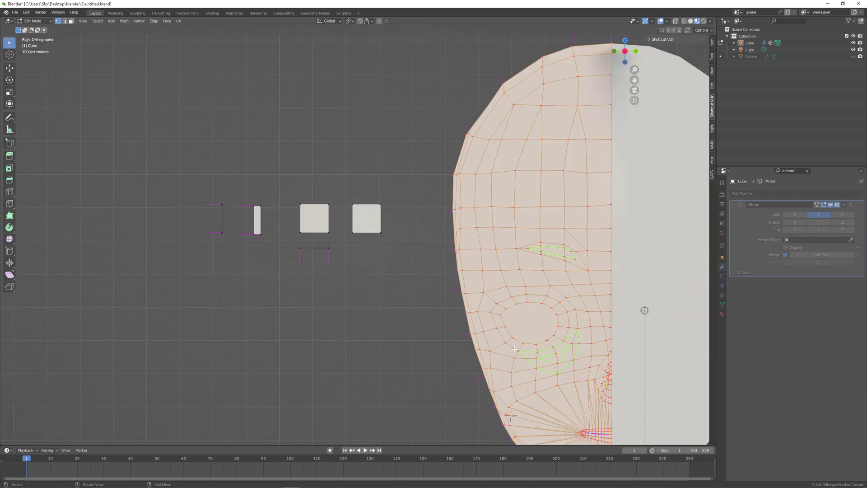
scroll(513, 350, down, 1)
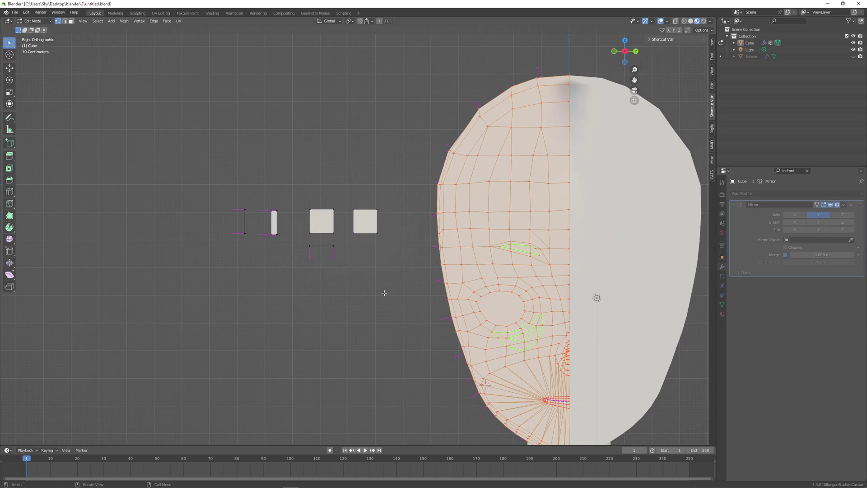
Copy the normal vector of the narrow angled plane and paste it onto the nose vertices
click(272, 209)
key(q)
click(278, 220)
middle_drag(630, 381, 468, 344)
scroll(565, 303, up, 5)
click(617, 52)
mouse_move(185, 339)
mouse_down()
mouse_move(211, 396)
mouse_move(231, 398)
mouse_up()
key(q)
click(229, 380)
middle_drag(229, 379, 311, 390)
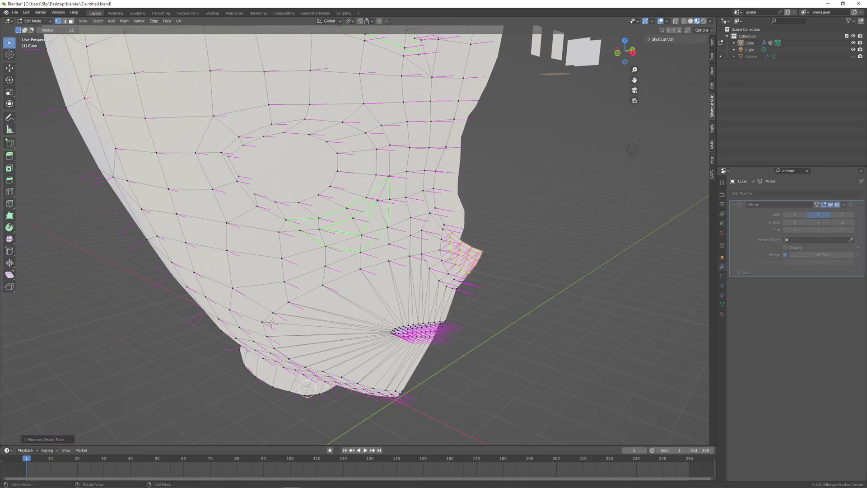
Examine the shading of the nose and face from the front, in and out of mesh editing
click(636, 51)
scroll(606, 307, down, 5)
key(Tab)
key(Tab)
key(Tab)
scroll(610, 322, up, 2)
scroll(619, 323, down, 5)
key(Tab)
scroll(594, 332, up, 3)
scroll(271, 232, down, 3)
scroll(281, 305, up, 2)
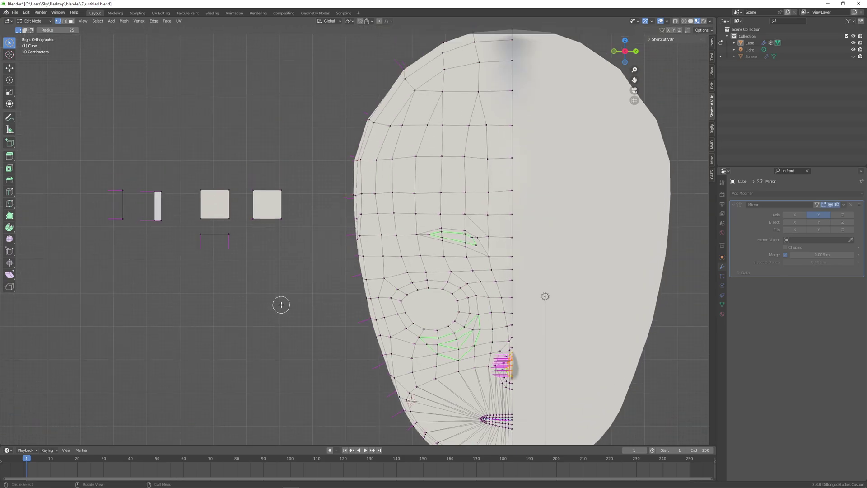
Duplicate the original front-facing plane to a spot nearest the head and rotate the copy slightly about the vertical axis
key(q)
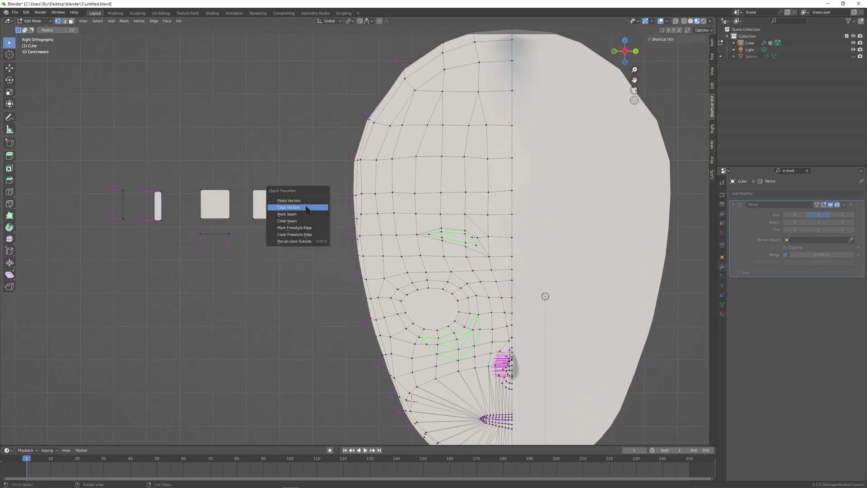
click(305, 208)
middle_drag(296, 195, 298, 218)
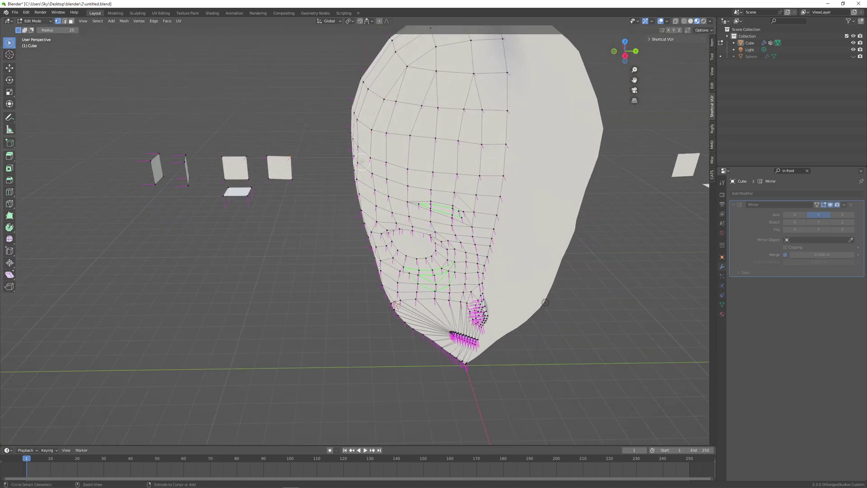
key(ctrl+l)
click(240, 154)
key(ctrl+l)
key(shift+d)
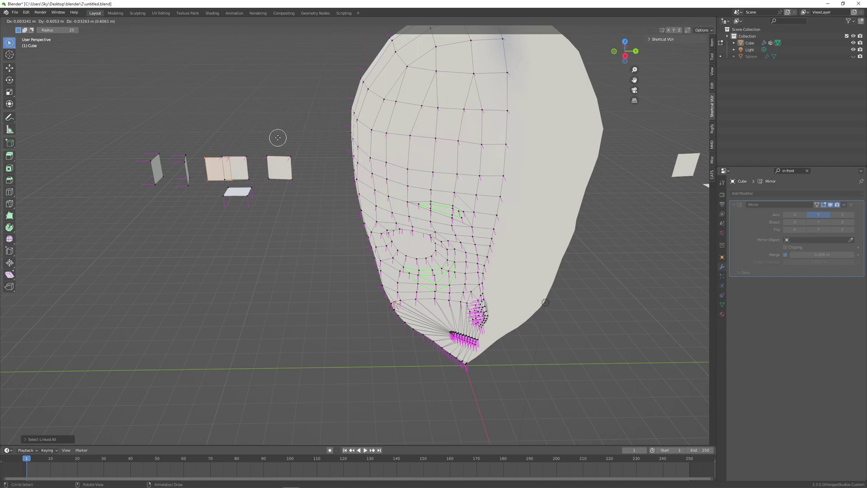
click(375, 140)
key(KP_7)
key(r)
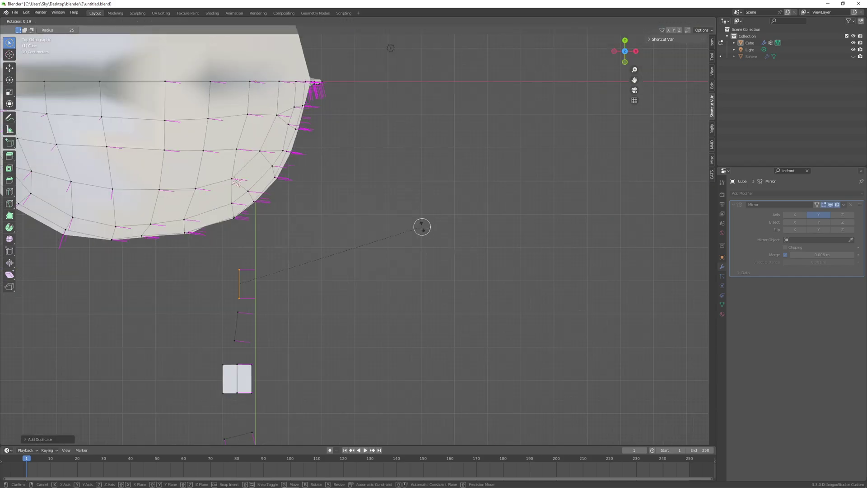
click(408, 198)
Copy the new plane's normal vector for the marked triangle below the eye, and preview the head in rendered shading
click(636, 51)
key(q)
click(336, 200)
scroll(520, 375, up, 2)
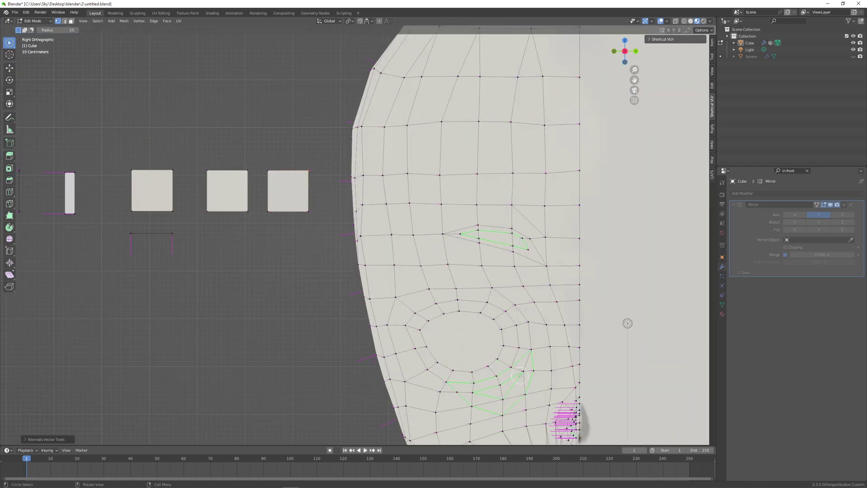
shift+middle_drag(520, 375, 456, 240)
scroll(431, 267, up, 3)
click(447, 275)
right_click(525, 245)
click(526, 248)
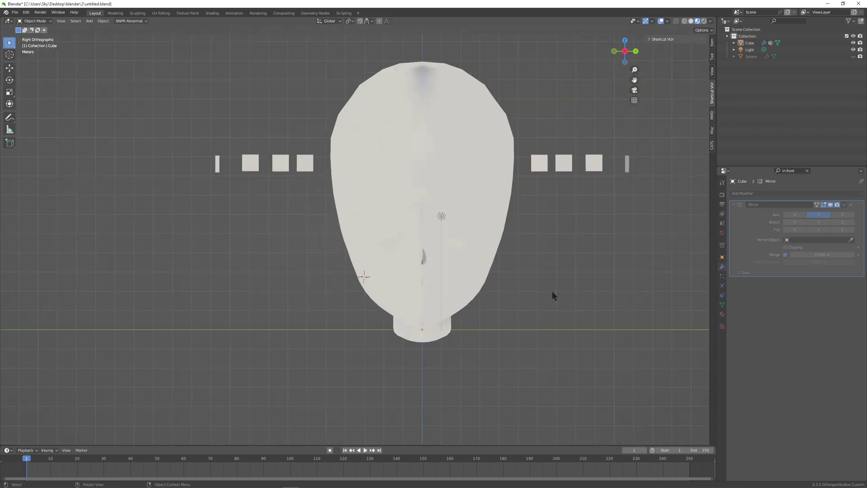
click(704, 21)
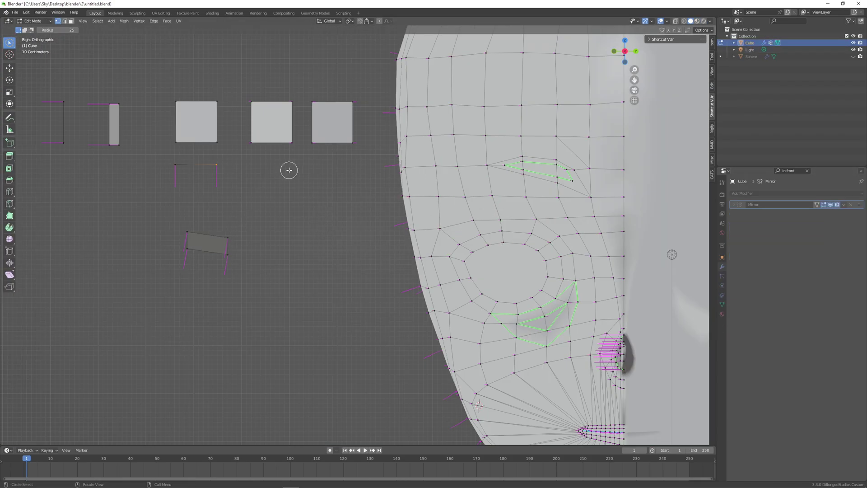
Paste the horizontal plane's downward normal vector onto the marked brow patch above the eye, and view its shading from an angle
scroll(452, 226, up, 3)
click(417, 184)
scroll(536, 271, down, 5)
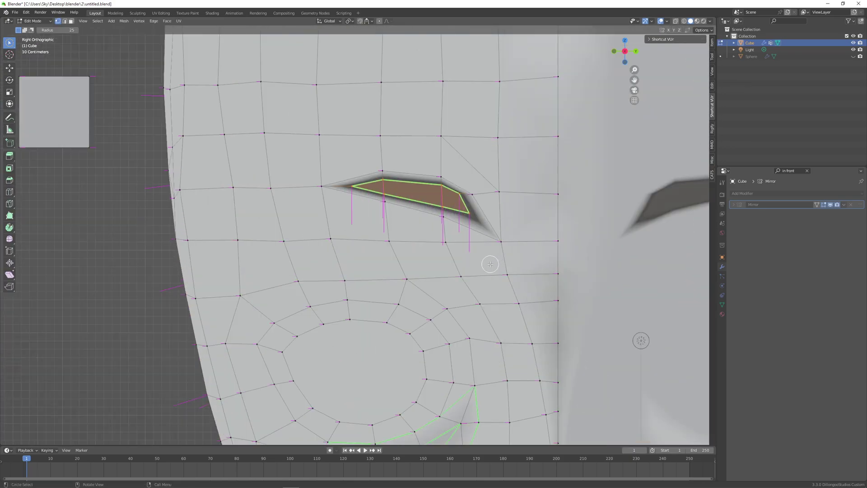
scroll(479, 259, down, 4)
scroll(470, 251, up, 4)
scroll(457, 239, down, 2)
scroll(457, 240, down, 7)
middle_drag(456, 239, 449, 256)
scroll(448, 257, up, 8)
scroll(317, 180, up, 1)
Dissolve surplus edges at the outer end of the brow patch, inspect them in wireframe, and undo the last two changes
key(x)
click(333, 190)
key(x)
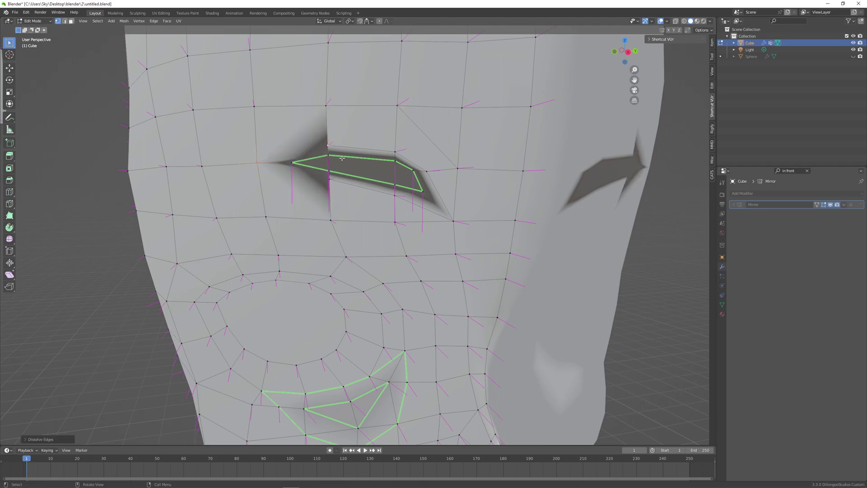
key(x)
click(303, 162)
scroll(388, 172, down, 1)
key(shift+z)
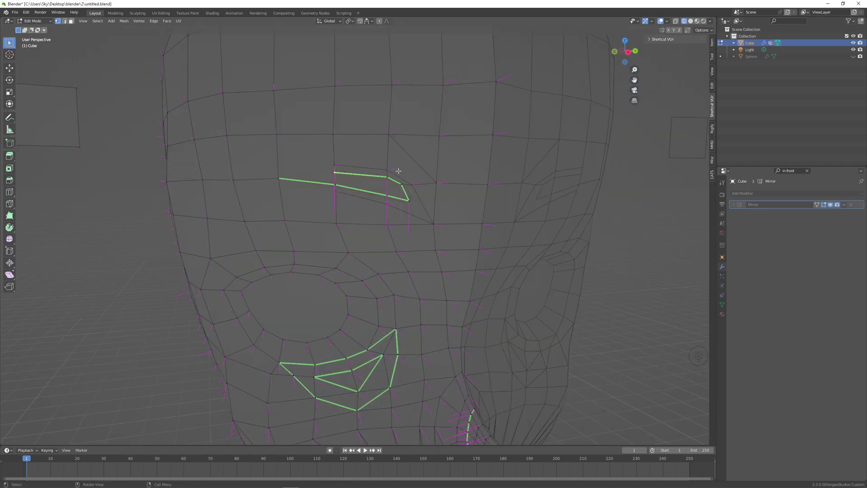
shift+middle_drag(399, 171, 396, 187)
key(ctrl+z)
key(ctrl+z)
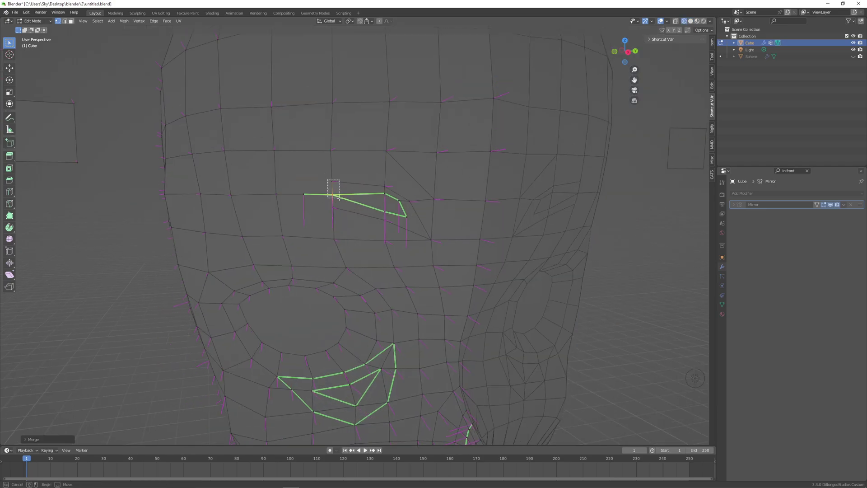
Dissolve the leftover geometry at the brow patch's outer end and cut with the Knife from its corner toward its lower edge
key(x)
click(316, 181)
scroll(386, 229, up, 1)
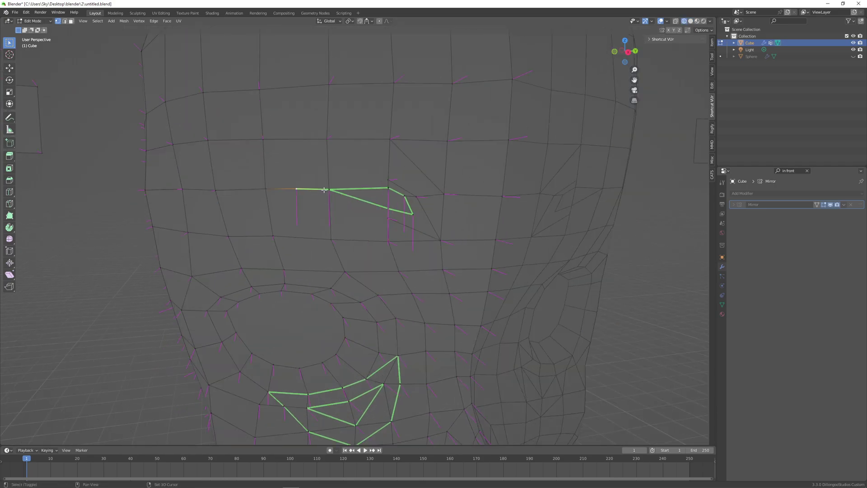
shift+click(324, 190)
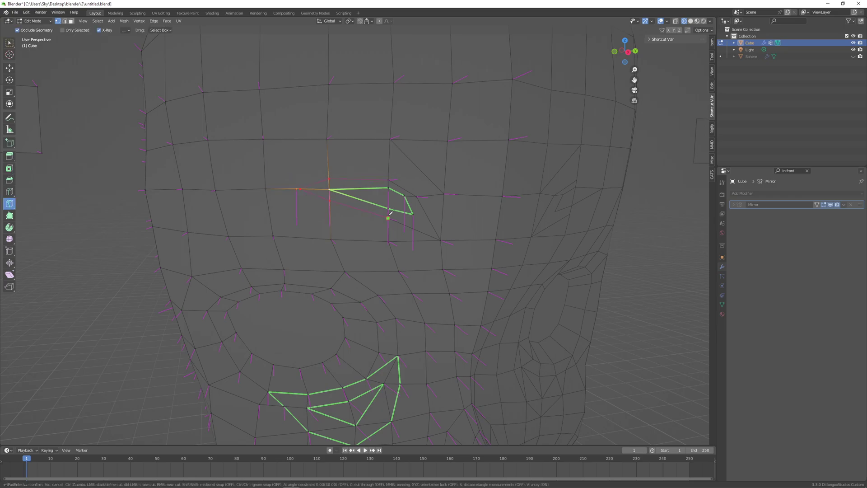
click(452, 84)
key(ctrl+c)
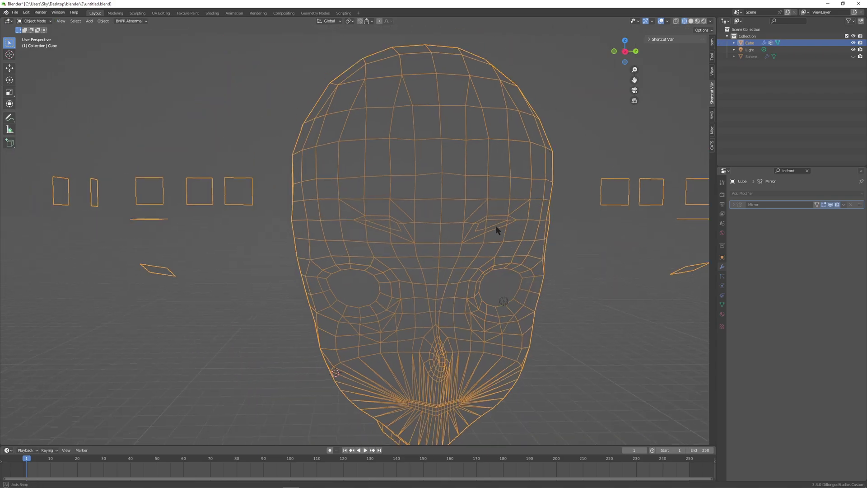
Switch to object mode and rendered shading, try moving the light along the Y axis, and open the light's settings
click(34, 21)
click(36, 28)
scroll(523, 188, down, 3)
click(625, 52)
click(698, 21)
mouse_move(460, 189)
middle_down()
mouse_move(537, 197)
mouse_move(458, 264)
middle_up()
click(414, 260)
key(g)
key(y)
right_click(541, 275)
click(722, 285)
click(743, 194)
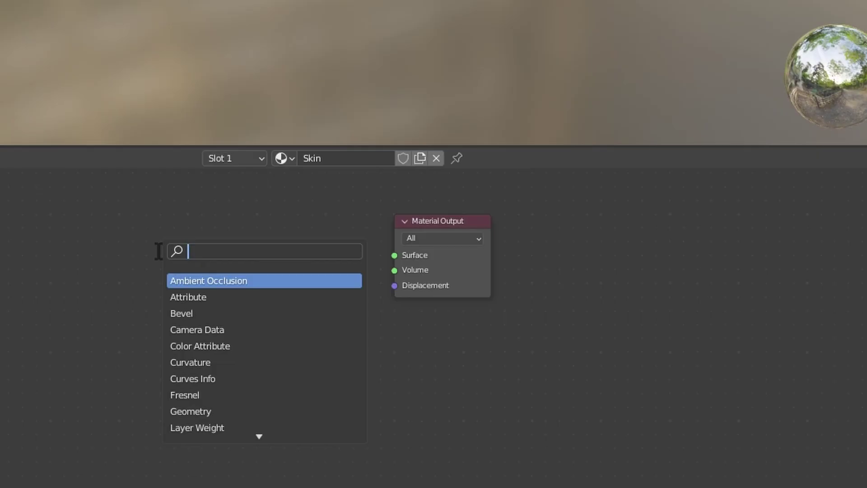
Add linked Diffuse BSDF and Shader to RGB nodes to the Skin material, plus a ColorRamp set to Constant interpolation
text(diffuse)
key(Return)
click(242, 232)
key(shift+a)
text(shade)
key(Return)
drag(175, 249, 205, 278)
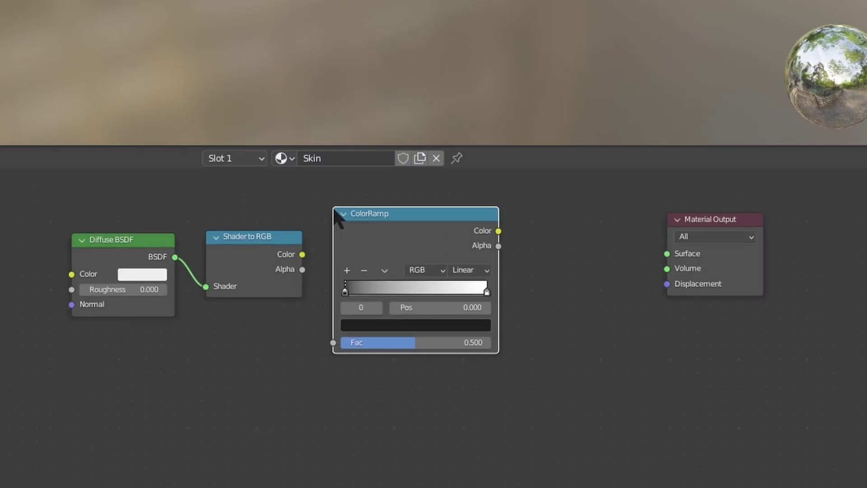
click(469, 270)
Add a Mix node and set its Color1 to a light lavender and its Color2 to a brighter, near-white pink
key(shift+a)
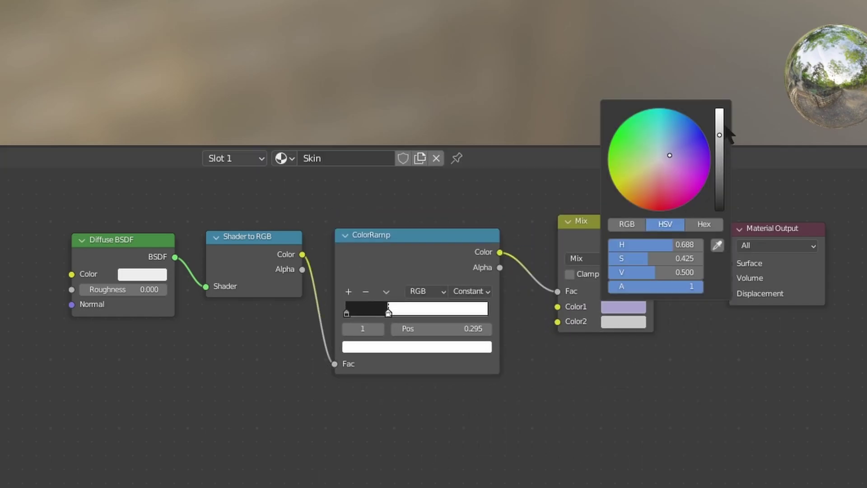
drag(721, 127, 720, 114)
drag(670, 155, 666, 159)
click(623, 322)
drag(720, 150, 720, 123)
drag(661, 174, 663, 175)
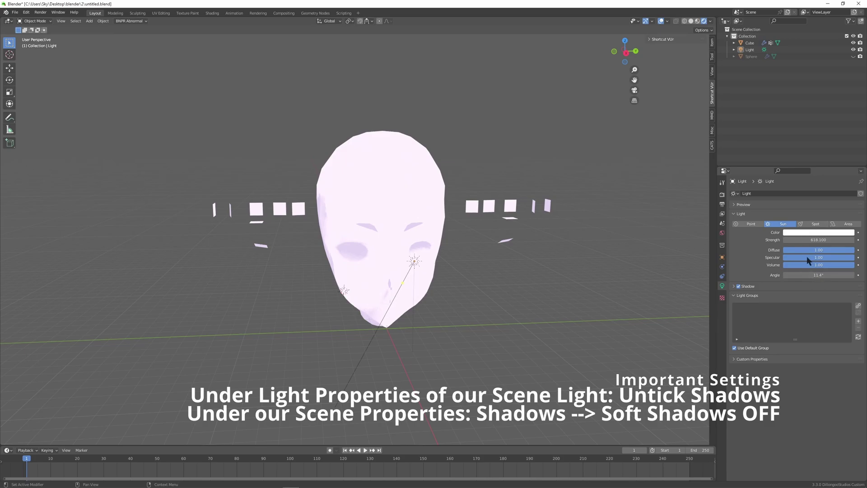
Turn off the sun light's shadow and expand its shadow settings
click(739, 286)
click(734, 285)
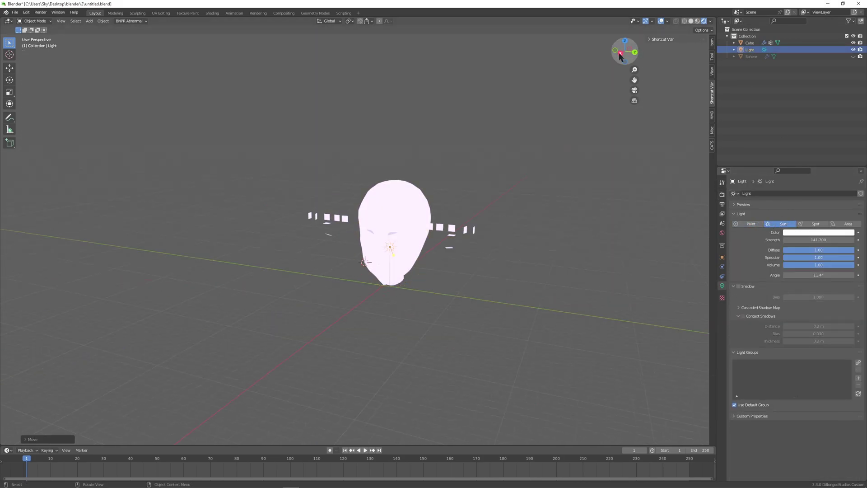
Set the sun light's strength to 10 and rotate it to 382° about the Z axis
click(622, 53)
click(713, 44)
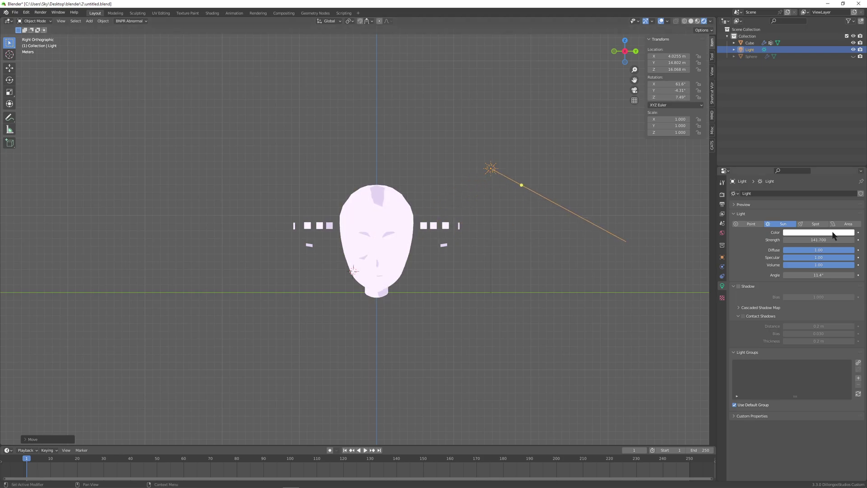
drag(668, 97, 668, 97)
mouse_move(452, 271)
middle_down()
mouse_move(480, 281)
mouse_move(597, 135)
middle_up()
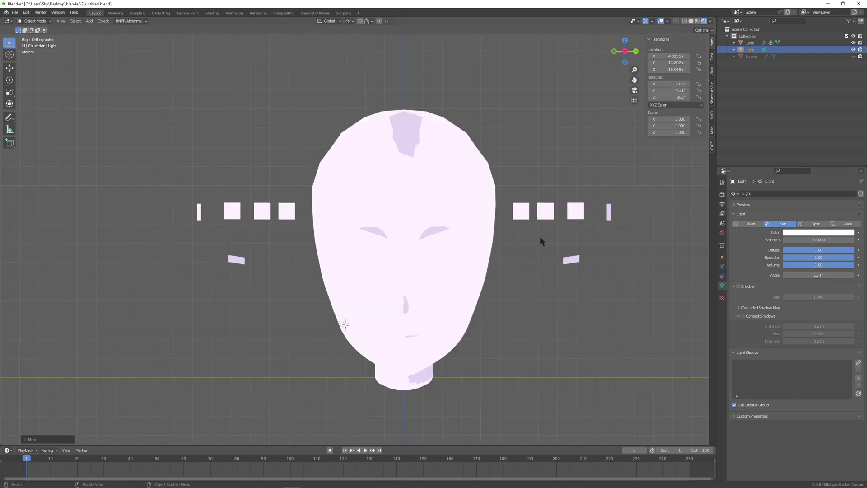
scroll(540, 237, down, 4)
middle_drag(480, 299, 436, 361)
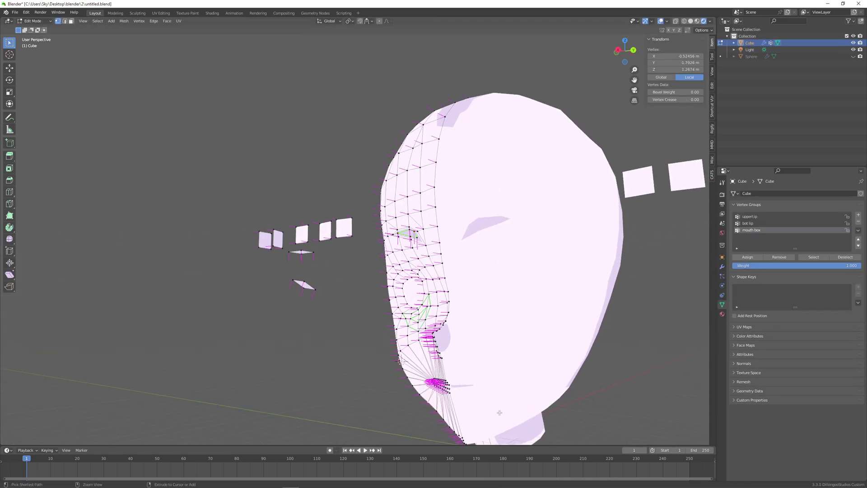
Leave mesh editing and examine the face shading from an angle and straight on
key(Tab)
scroll(497, 380, down, 4)
click(495, 350)
mouse_move(495, 351)
middle_down()
mouse_move(577, 343)
mouse_move(501, 337)
middle_up()
click(620, 52)
middle_drag(452, 280, 540, 213)
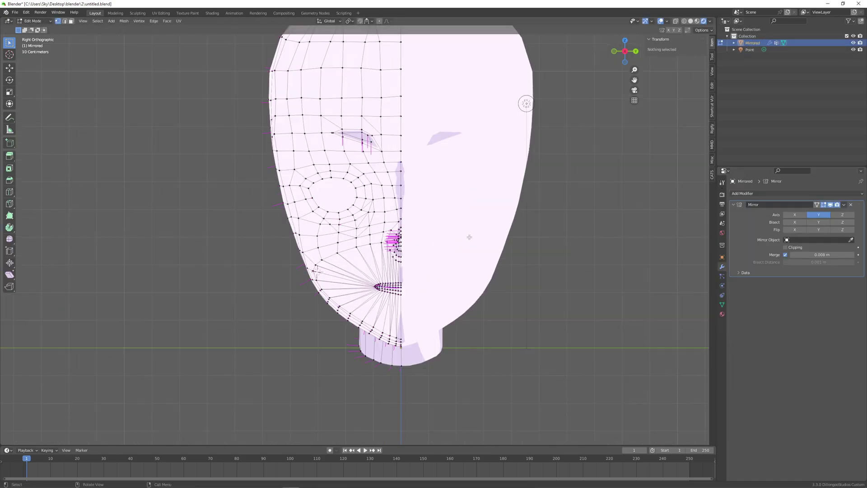
Paste an upward-pointing normal vector onto the upper lip vertices of the mouth
click(154, 20)
click(172, 176)
click(622, 287)
scroll(356, 245, down, 3)
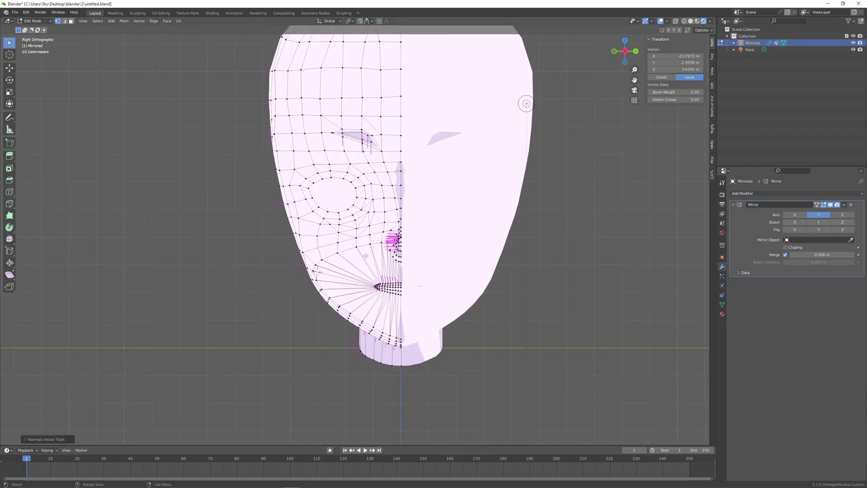
scroll(392, 254, up, 5)
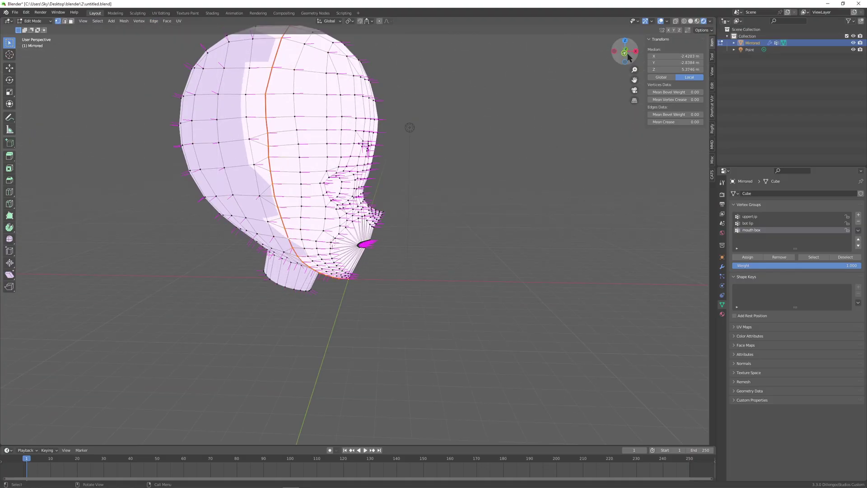
Rotate the reference plane beside the head by 90 degrees so it faces sideways
click(636, 51)
click(223, 192)
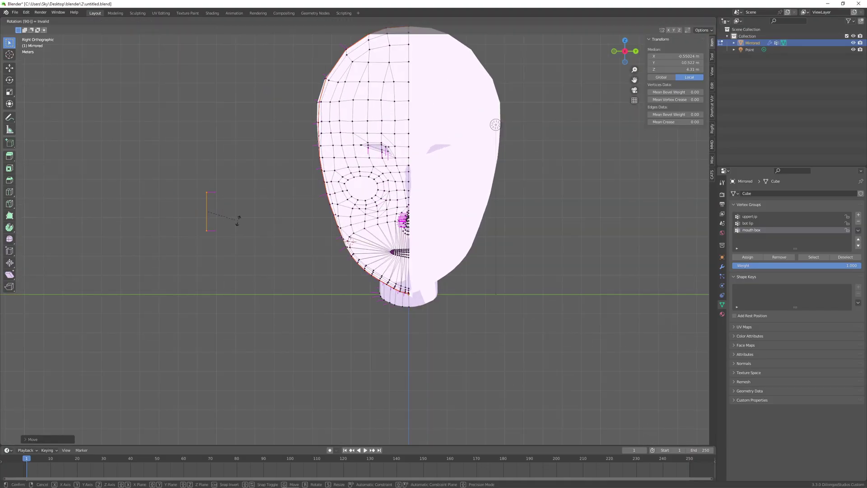
text(90)
key(Return)
Copy the rotated plane's normal vector and paste it onto the edge loop running from the crown to the chin
key(q)
click(207, 196)
middle_drag(212, 197, 266, 201)
key(q)
click(265, 202)
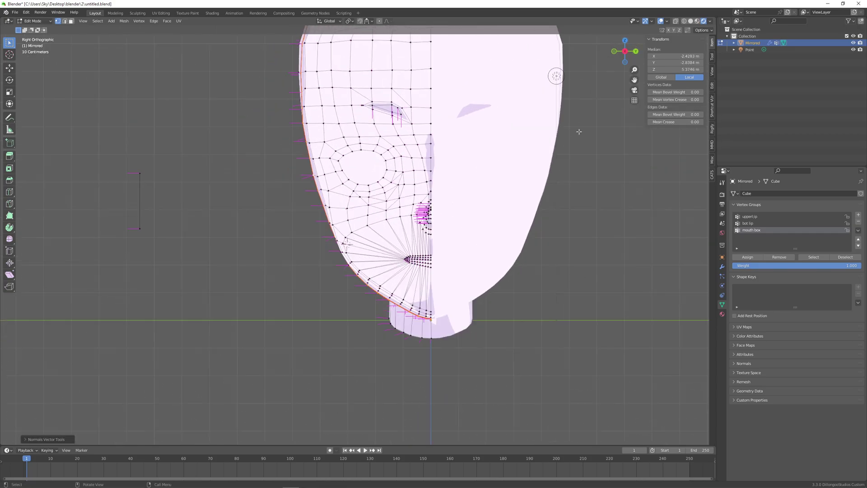
Circle-select the back of the head and neck behind the red edge loop and paste the sideways normal vector onto it
middle_drag(515, 191, 563, 217)
scroll(524, 221, down, 2)
click(626, 53)
key(c)
drag(296, 121, 295, 132)
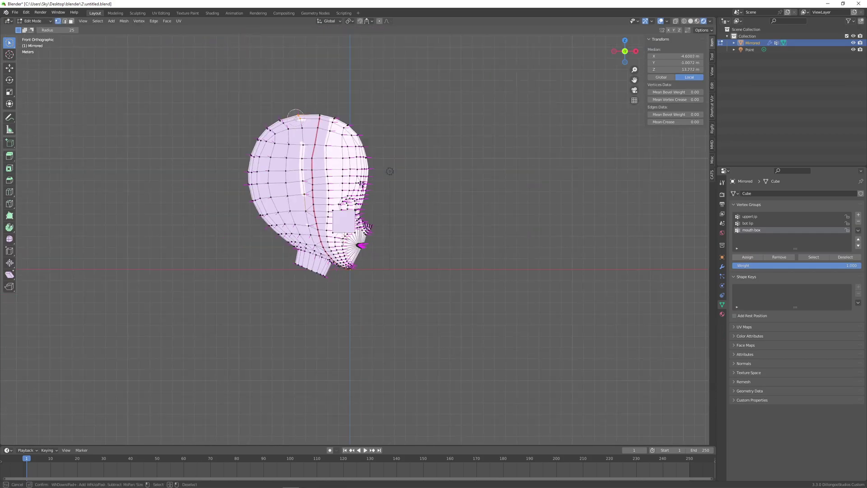
click(306, 278)
middle_drag(316, 271, 391, 251)
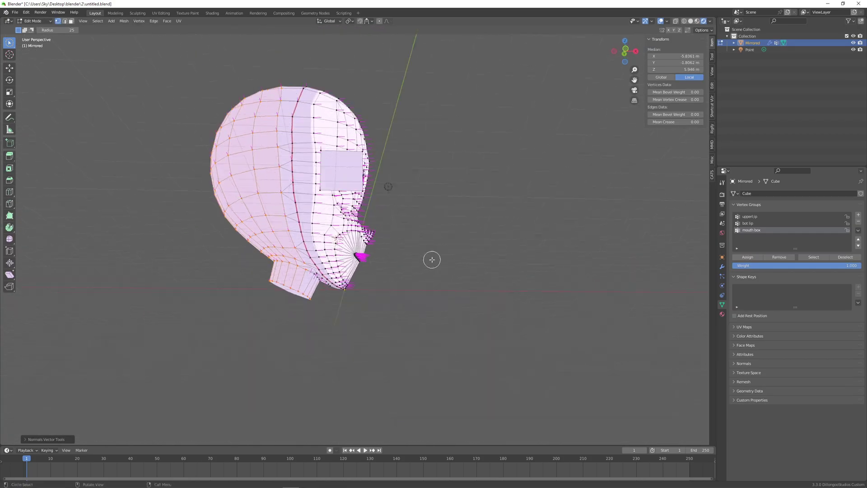
Undo the last change to the back of the head and adjust its normals with a mesh operation, checking the neck area
key(ctrl+z)
click(124, 21)
click(199, 230)
scroll(465, 229, up, 2)
click(465, 229)
middle_drag(465, 229, 344, 325)
click(305, 326)
key(w)
shift+click(299, 332)
middle_drag(271, 235, 185, 276)
Return to object mode and move the light along the Z axis
click(626, 51)
key(Tab)
click(448, 197)
key(g)
key(z)
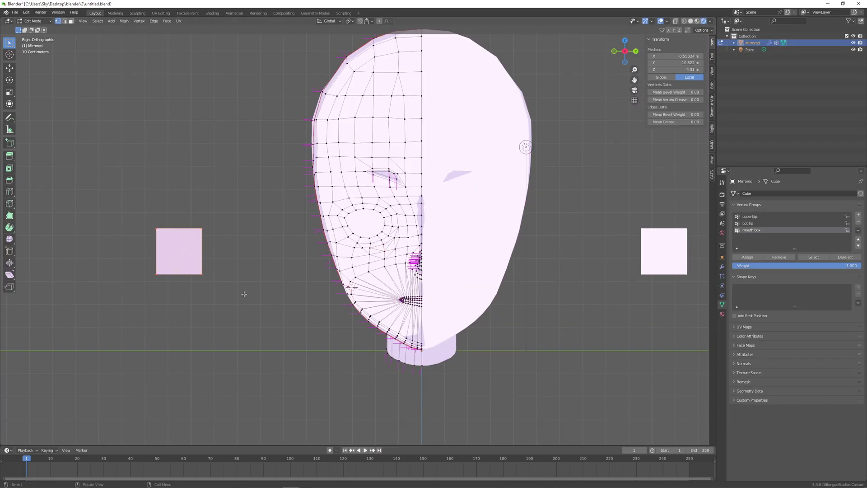
Move the reference plane closer to the head and leave mesh editing
key(x)
click(229, 240)
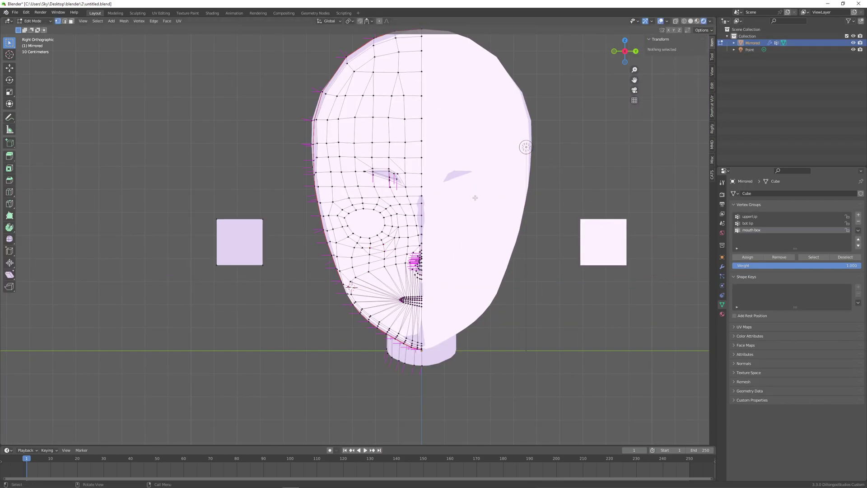
key(Tab)
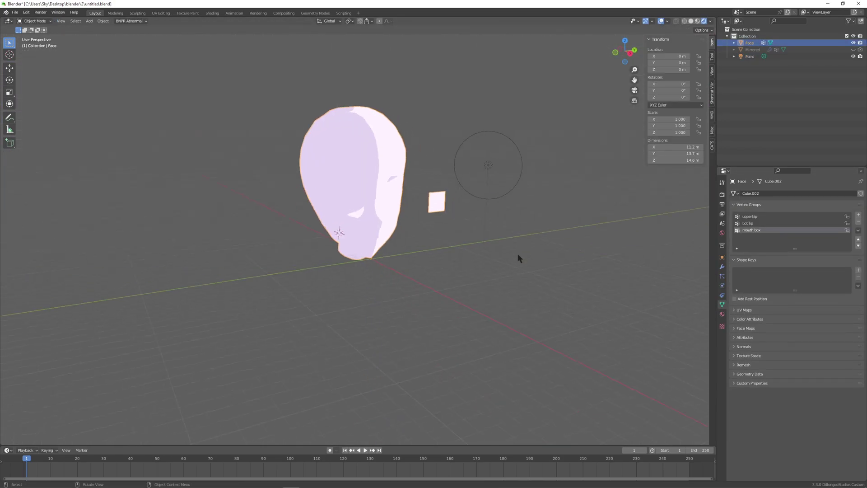
Move the light along the X axis in the side view of the head
middle_drag(521, 258, 486, 254)
scroll(486, 254, down, 2)
click(626, 52)
click(453, 189)
key(g)
key(x)
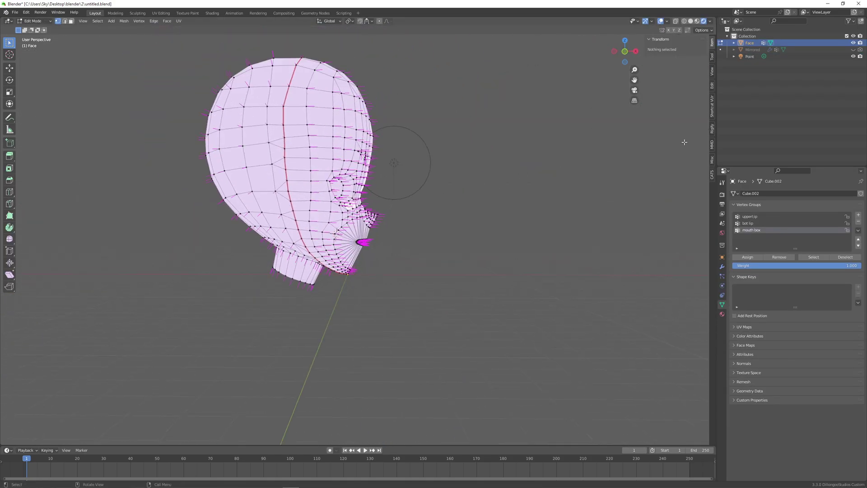
Dissolve surplus edges on the side of the head where the ear goes, adjust a vertex there, and finish a Knife cut
scroll(408, 246, up, 4)
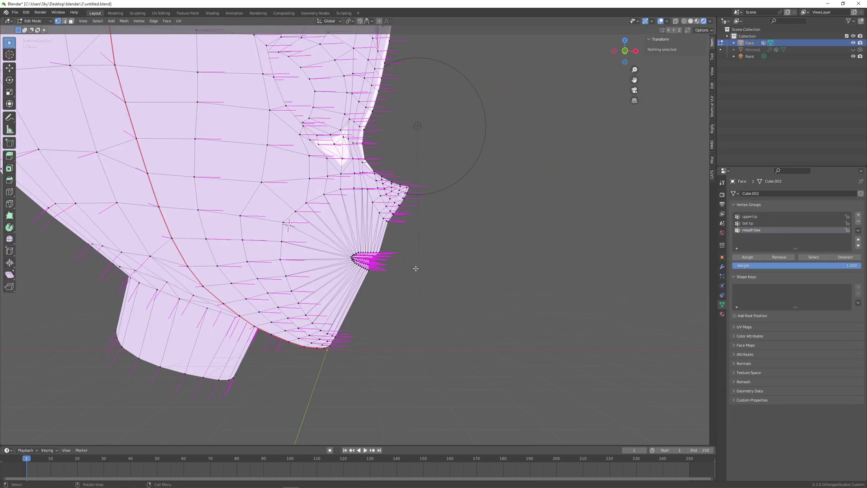
shift+middle_drag(408, 246, 497, 294)
click(311, 194)
shift+click(269, 166)
key(x)
click(307, 200)
click(285, 232)
shift+click(318, 222)
key(x)
click(319, 227)
scroll(325, 227, down, 1)
click(325, 227)
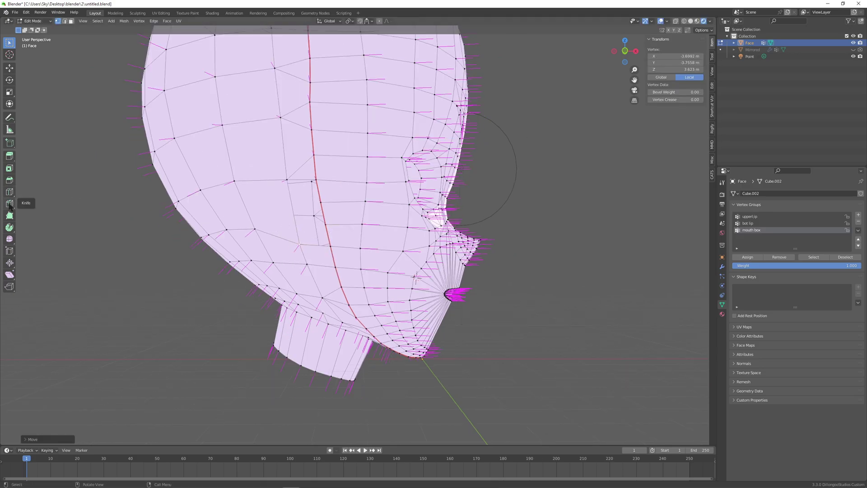
key(Return)
Try to extrude the edge vertices on the side of the head outward to start the ear
middle_drag(362, 226, 275, 214)
scroll(341, 212, down, 3)
shift+click(316, 206)
middle_drag(333, 214, 316, 222)
shift+click(314, 232)
shift+click(319, 246)
key(e)
key(ctrl+KP_1)
key(KP_3)
key(g)
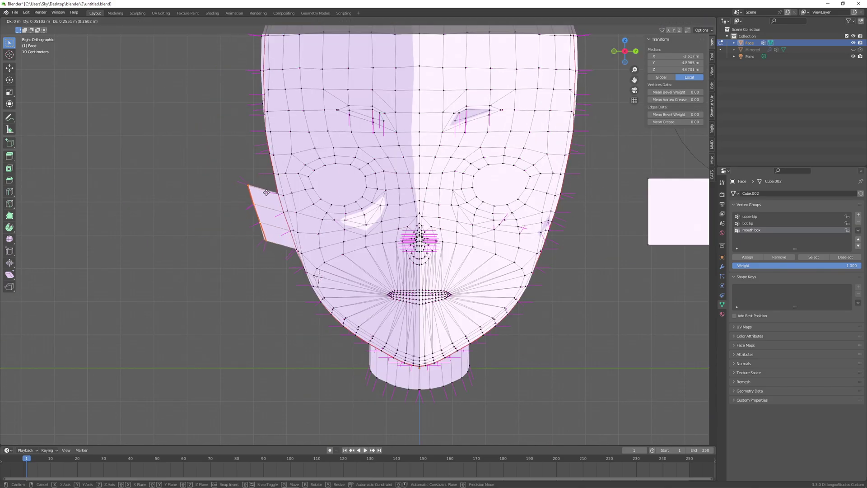
key(ctrl+z)
key(ctrl+z)
key(ctrl+z)
Return to object mode and add a modifier to the head
middle_drag(288, 160, 362, 180)
scroll(361, 181, down, 2)
key(KP_3)
middle_drag(402, 208, 429, 221)
key(KP_3)
key(Tab)
scroll(478, 210, down, 2)
click(722, 267)
click(795, 193)
click(731, 309)
Add another material slot to the head and set up its material
click(722, 314)
click(861, 194)
click(795, 235)
click(797, 279)
click(801, 280)
click(822, 291)
drag(849, 197, 850, 239)
Adjust the settings of the head's new modifier and check the head's materials
click(722, 267)
click(747, 288)
click(788, 296)
click(749, 315)
click(851, 325)
click(722, 314)
scroll(516, 316, down, 4)
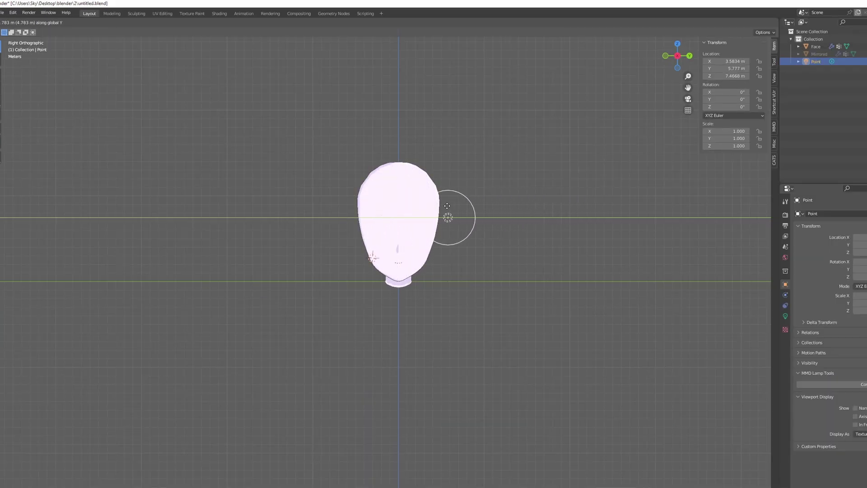
Move the light along the Y axis to the opposite side of the head and save the file
click(312, 206)
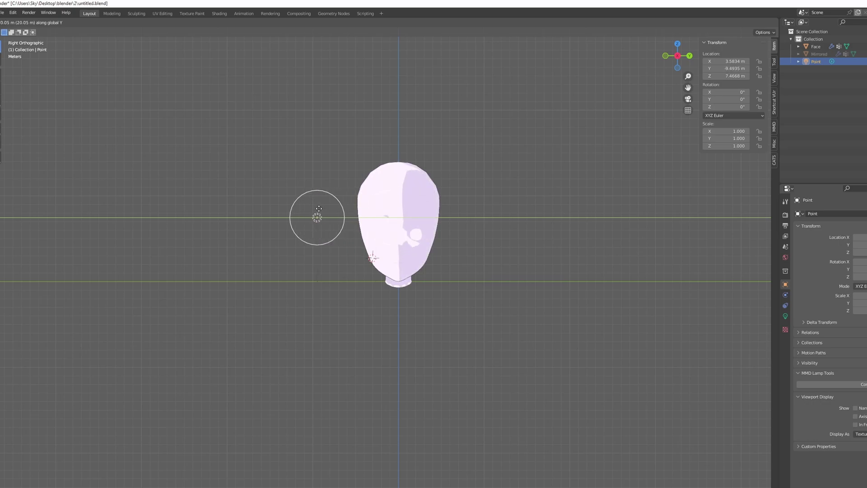
middle_drag(452, 212, 493, 299)
key(ctrl+s)
Examine the head's shading and mesh from several angles in object mode and edit mode
click(677, 58)
middle_drag(573, 188, 537, 199)
scroll(538, 198, up, 3)
click(451, 198)
key(Tab)
middle_drag(478, 266, 533, 258)
click(682, 58)
key(Tab)
scroll(520, 280, down, 3)
click(518, 288)
middle_drag(518, 287, 479, 322)
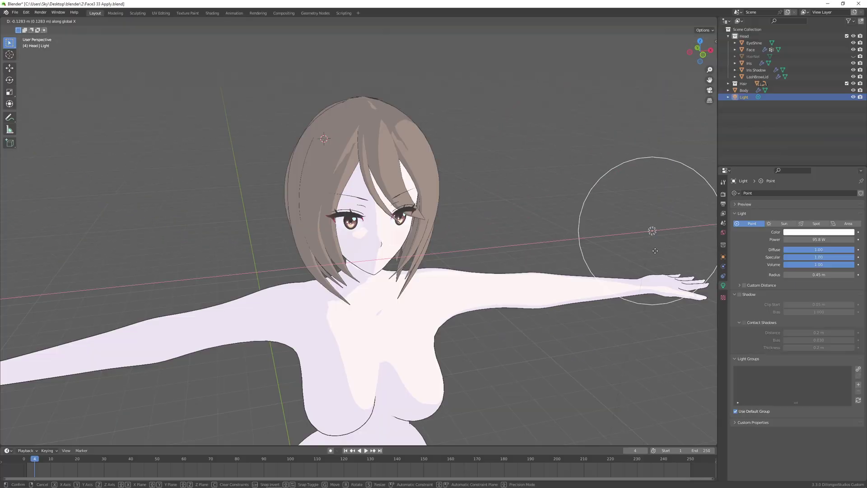
Move the light along the X axis to the other side of the example character
key(g)
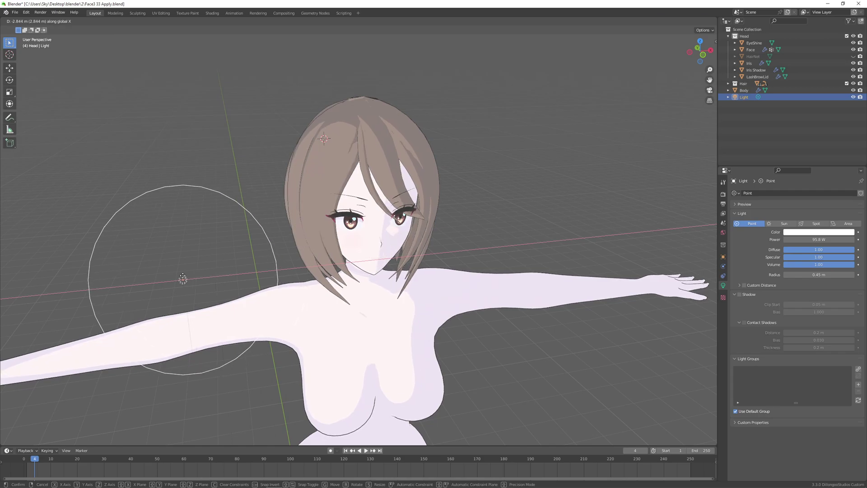
click(183, 278)
Select the vertices of the face's NormalsL vertex group and make the NormalsR group active
scroll(183, 278, down, 4)
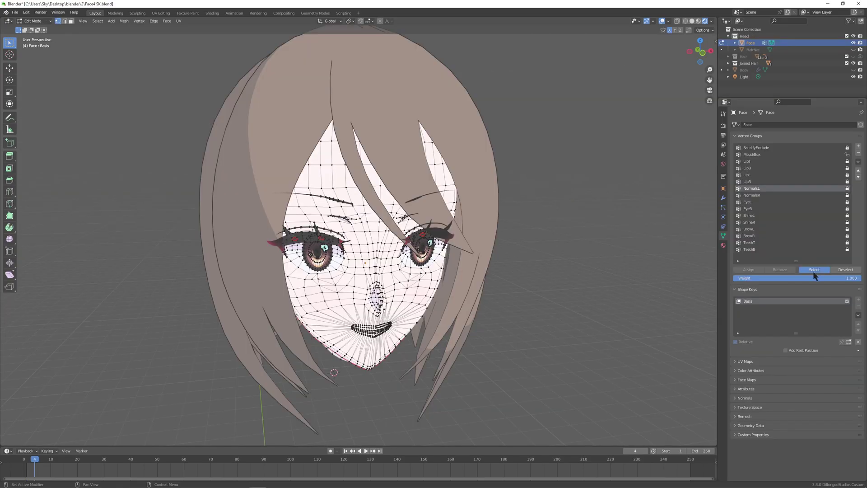
click(814, 273)
click(769, 196)
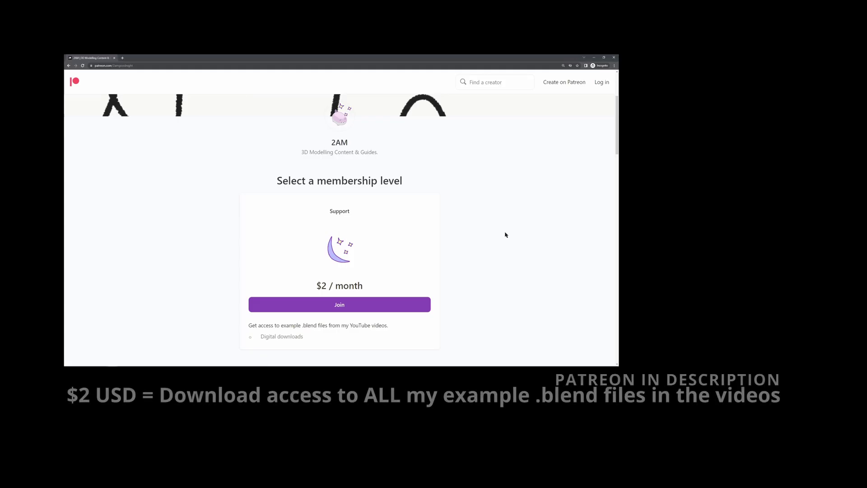
Switch to the browser and look through the Patreon membership page
scroll(501, 242, down, 2)
scroll(500, 248, up, 4)
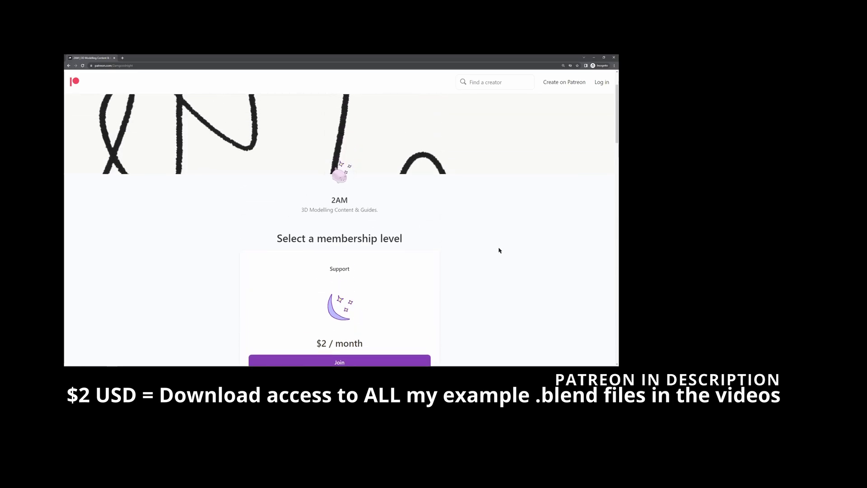
scroll(500, 249, down, 10)
scroll(501, 255, down, 15)
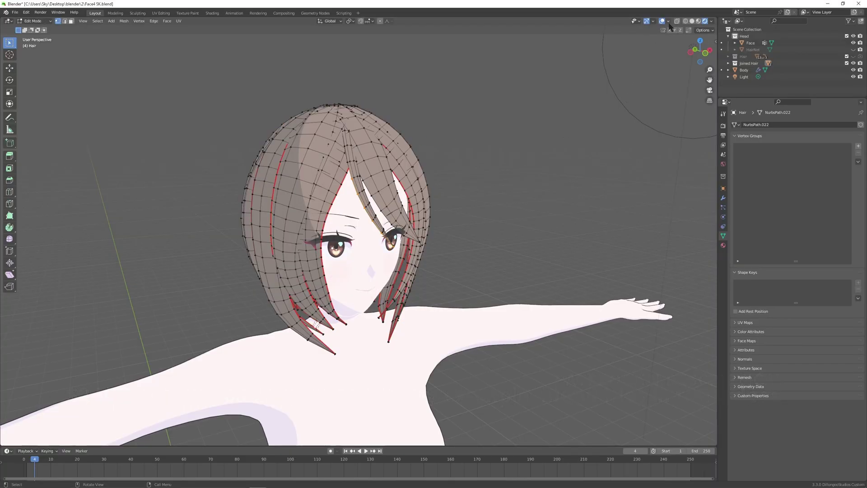
Display the normals on the example character's hair mesh and return to object mode
click(669, 22)
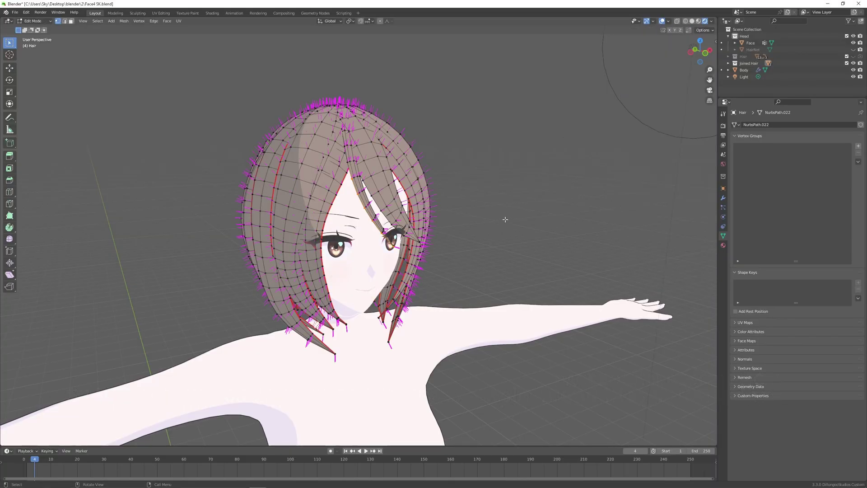
key(Tab)
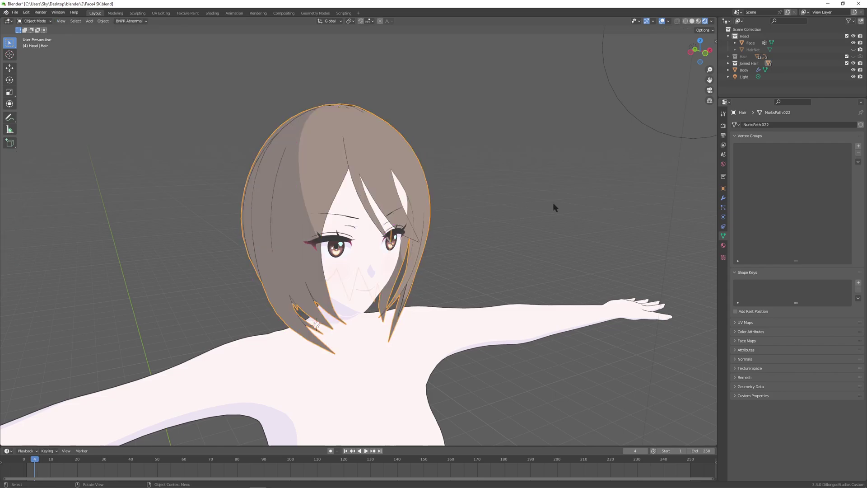
Select the light and move it along the X axis in front of the haired character
middle_drag(549, 229, 527, 232)
click(689, 67)
key(g)
key(x)
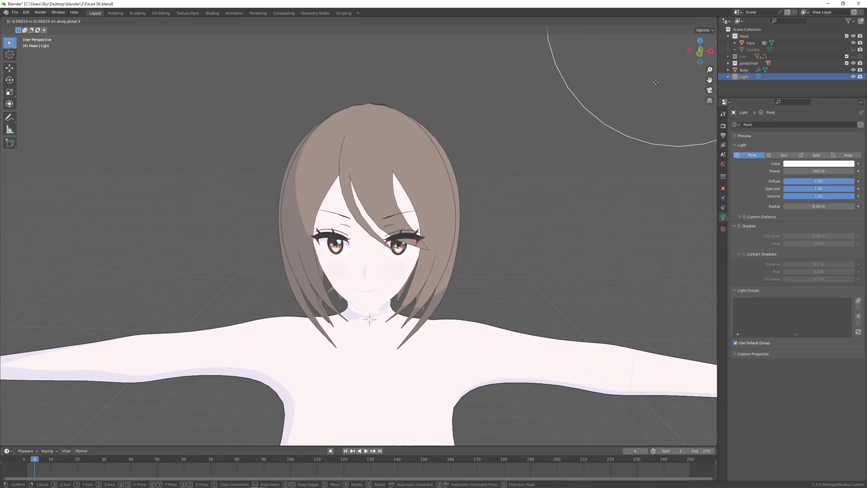